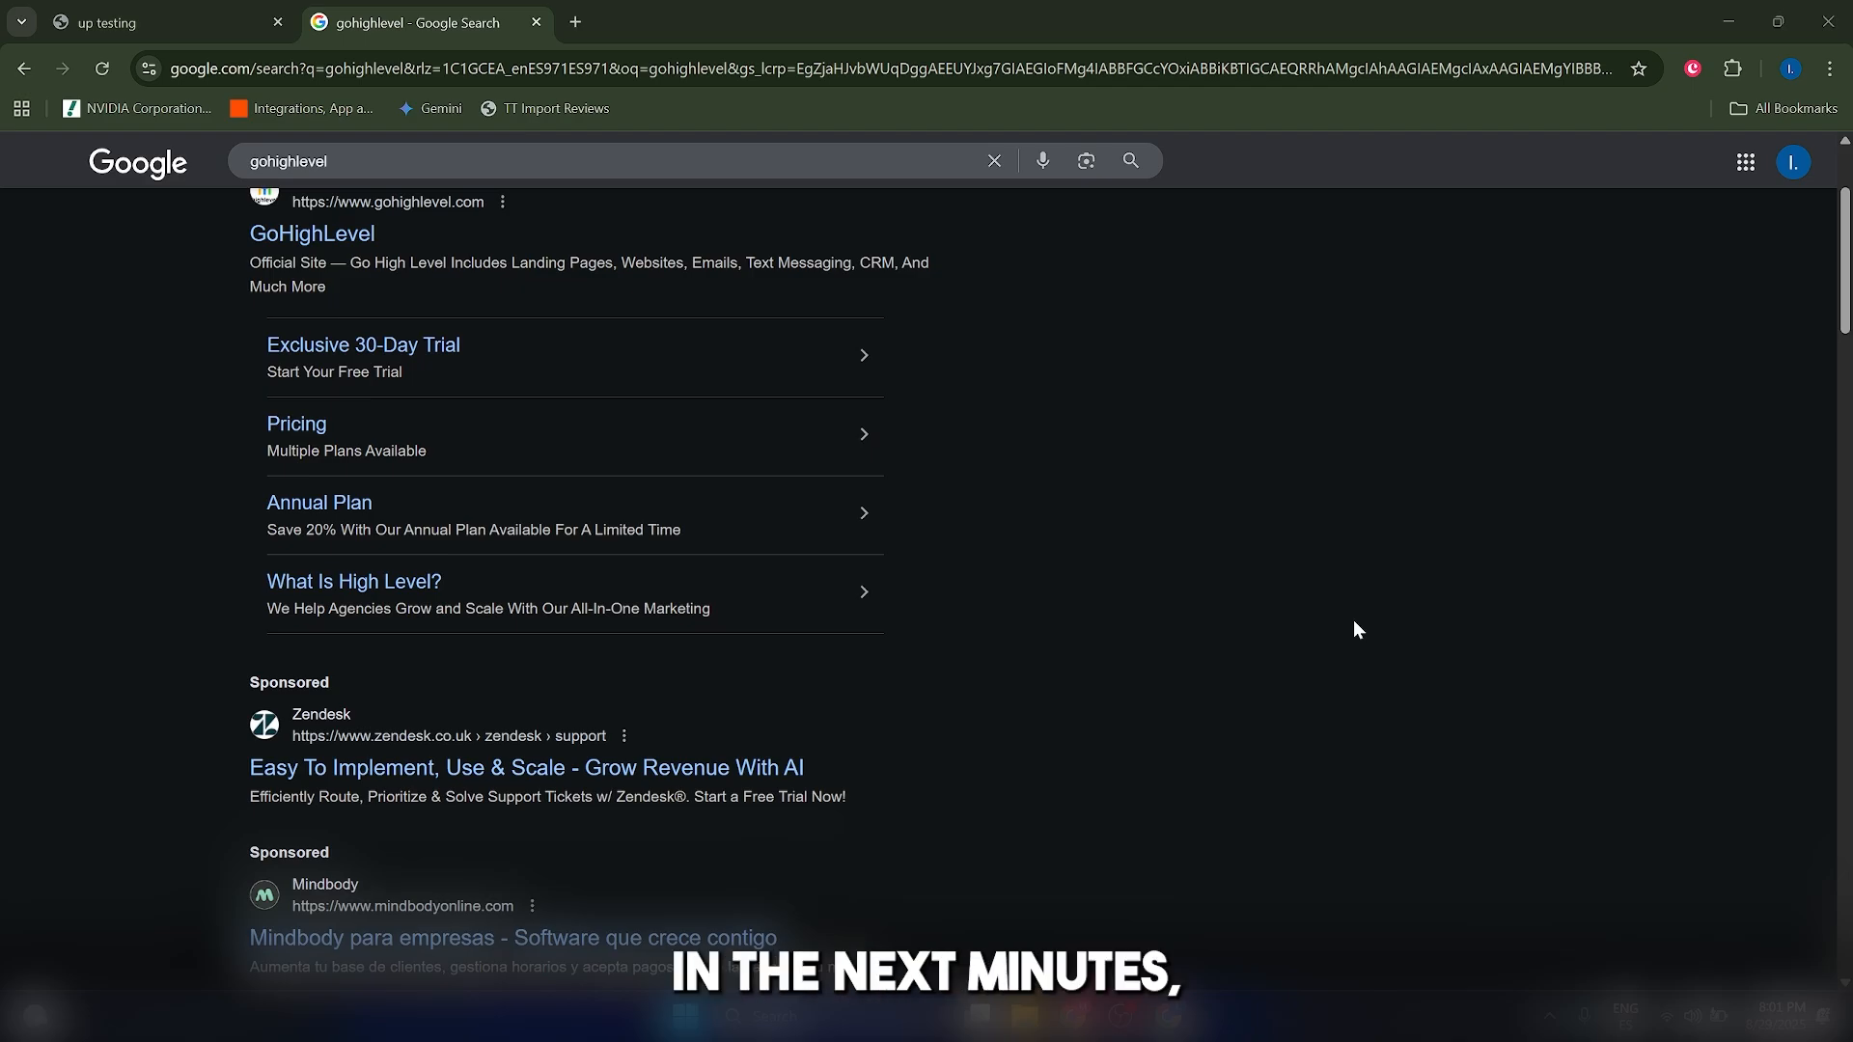
scroll(1354, 622, "up", 3)
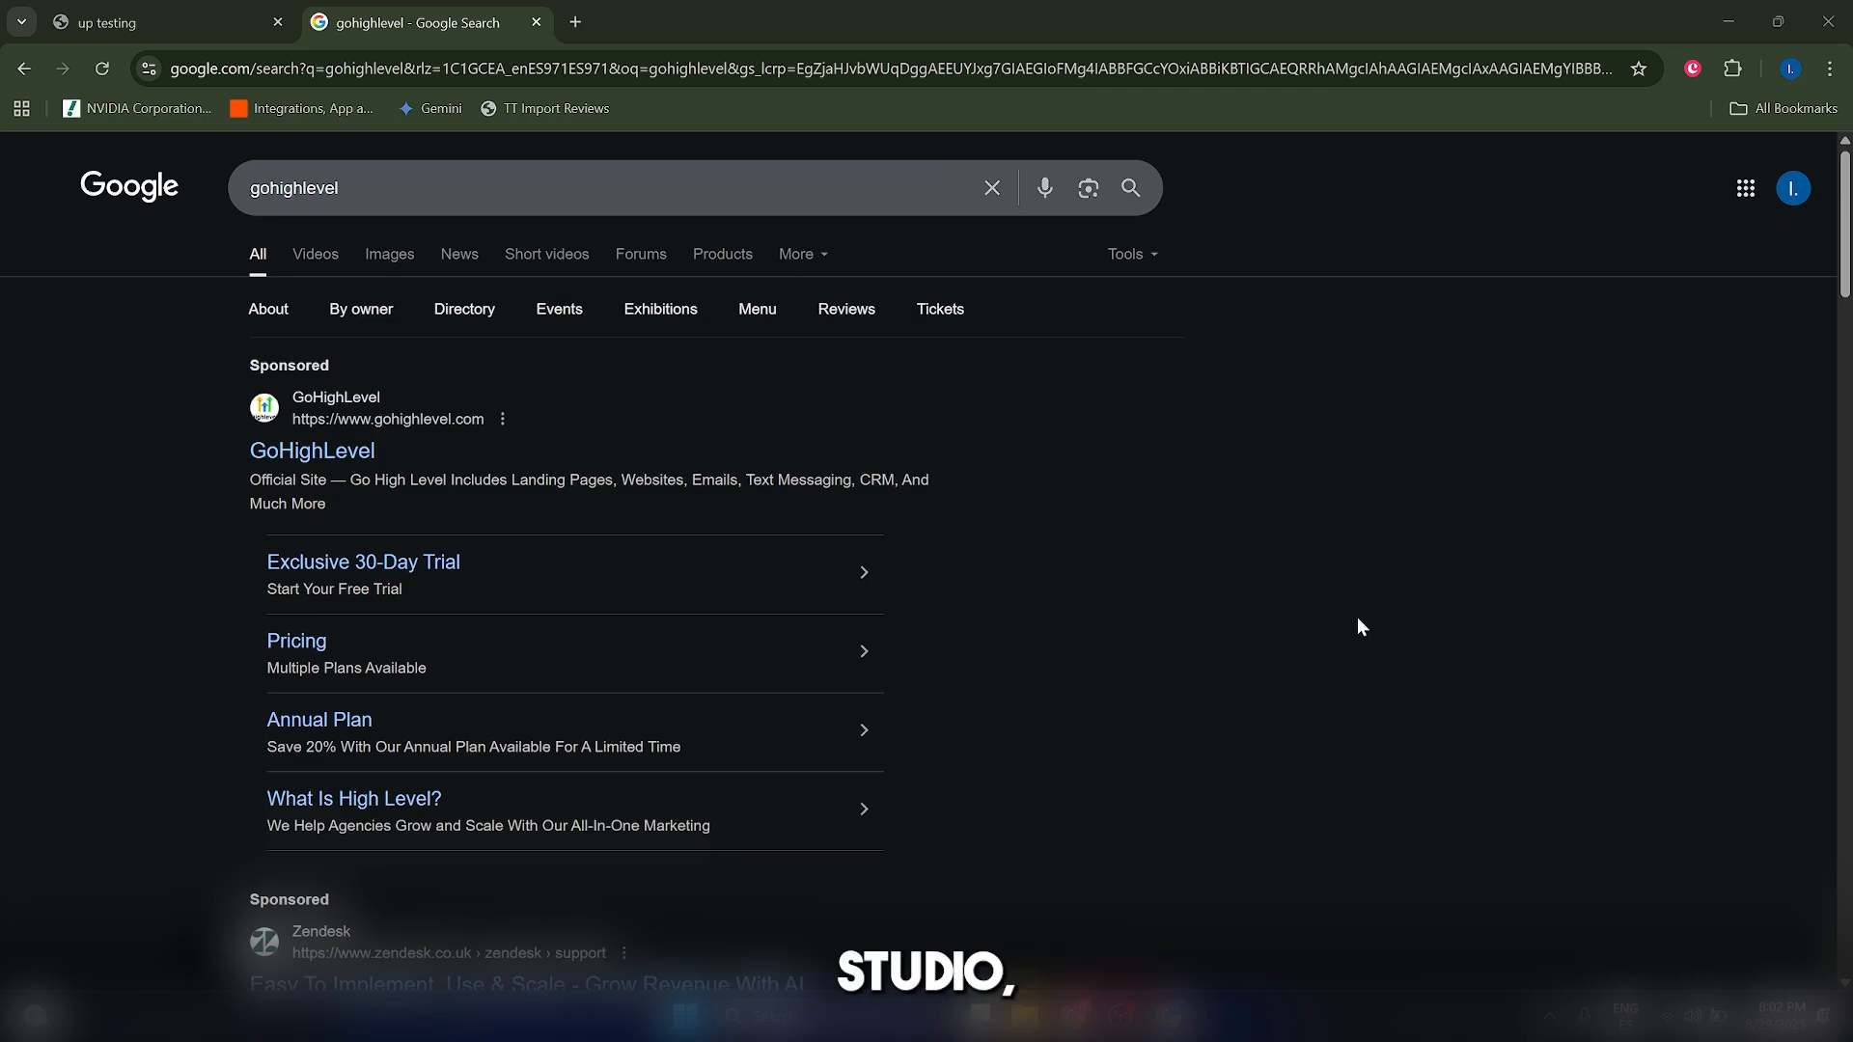
scroll(1364, 637, "down", 2)
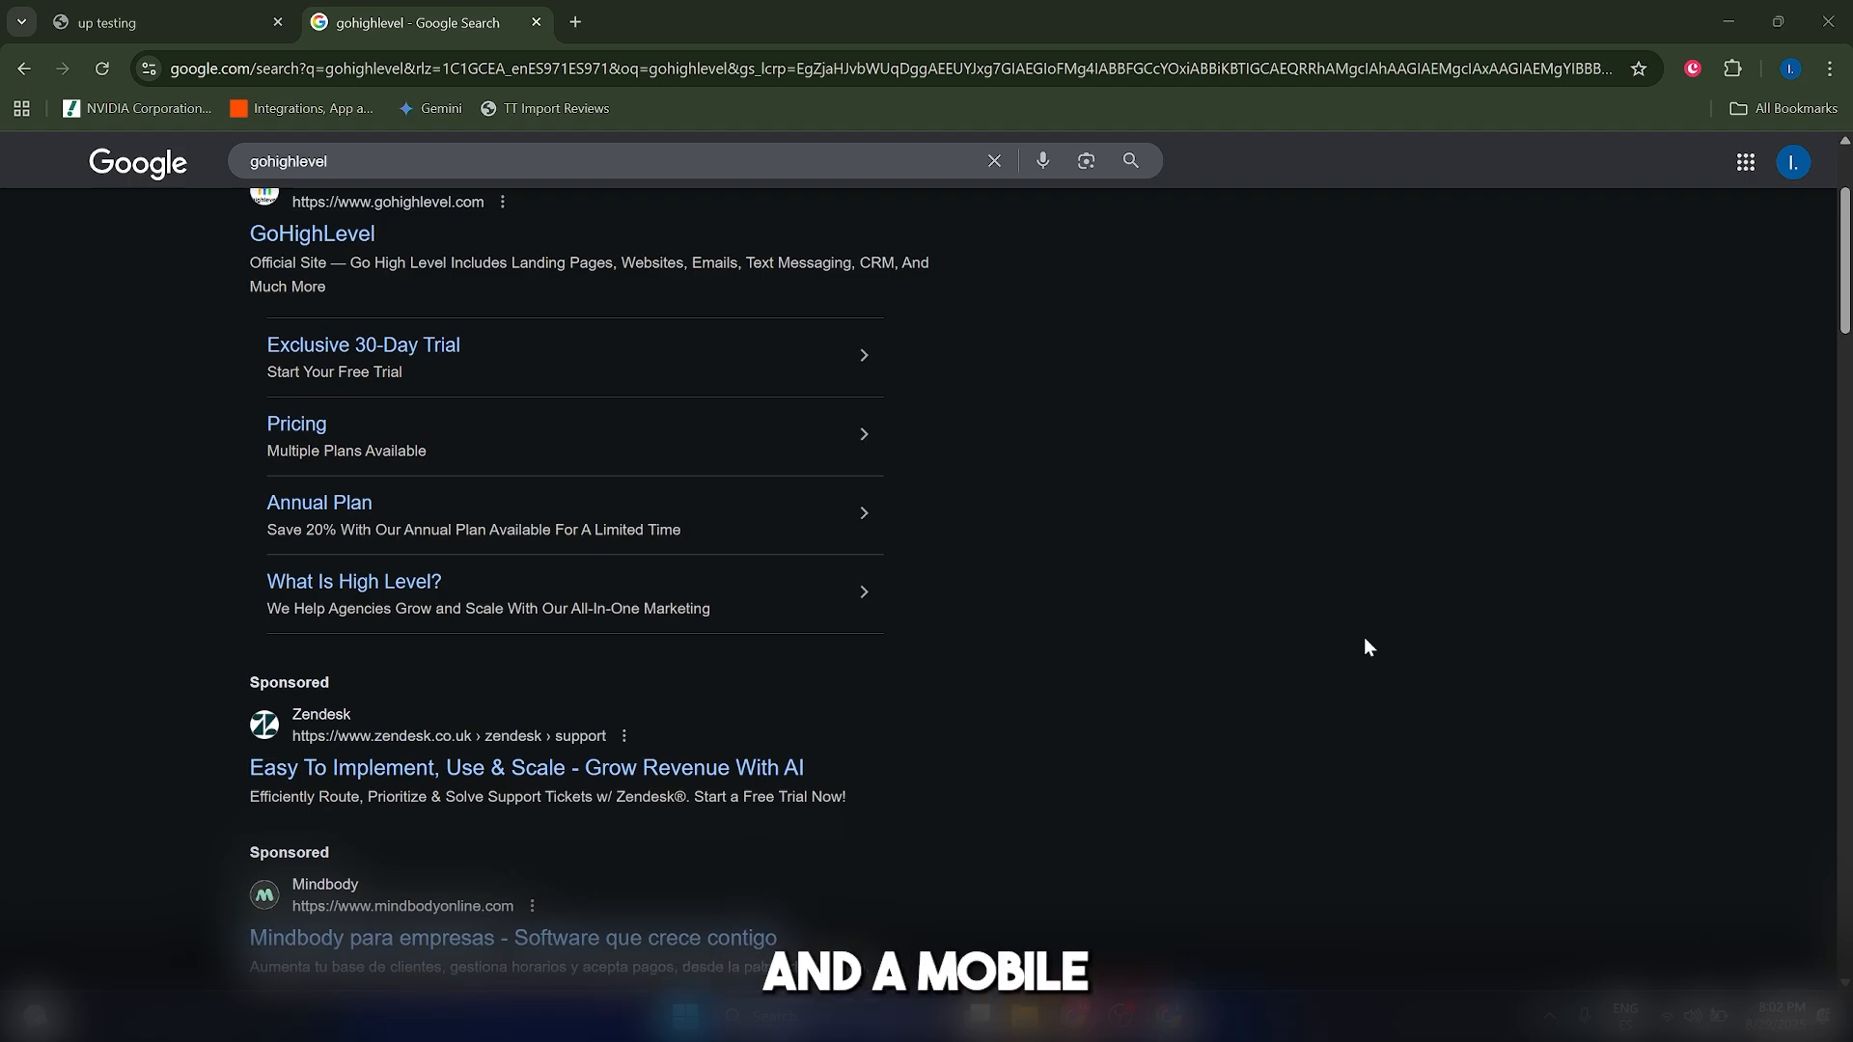
scroll(1364, 647, "down", 3)
scroll(1365, 639, "down", 8)
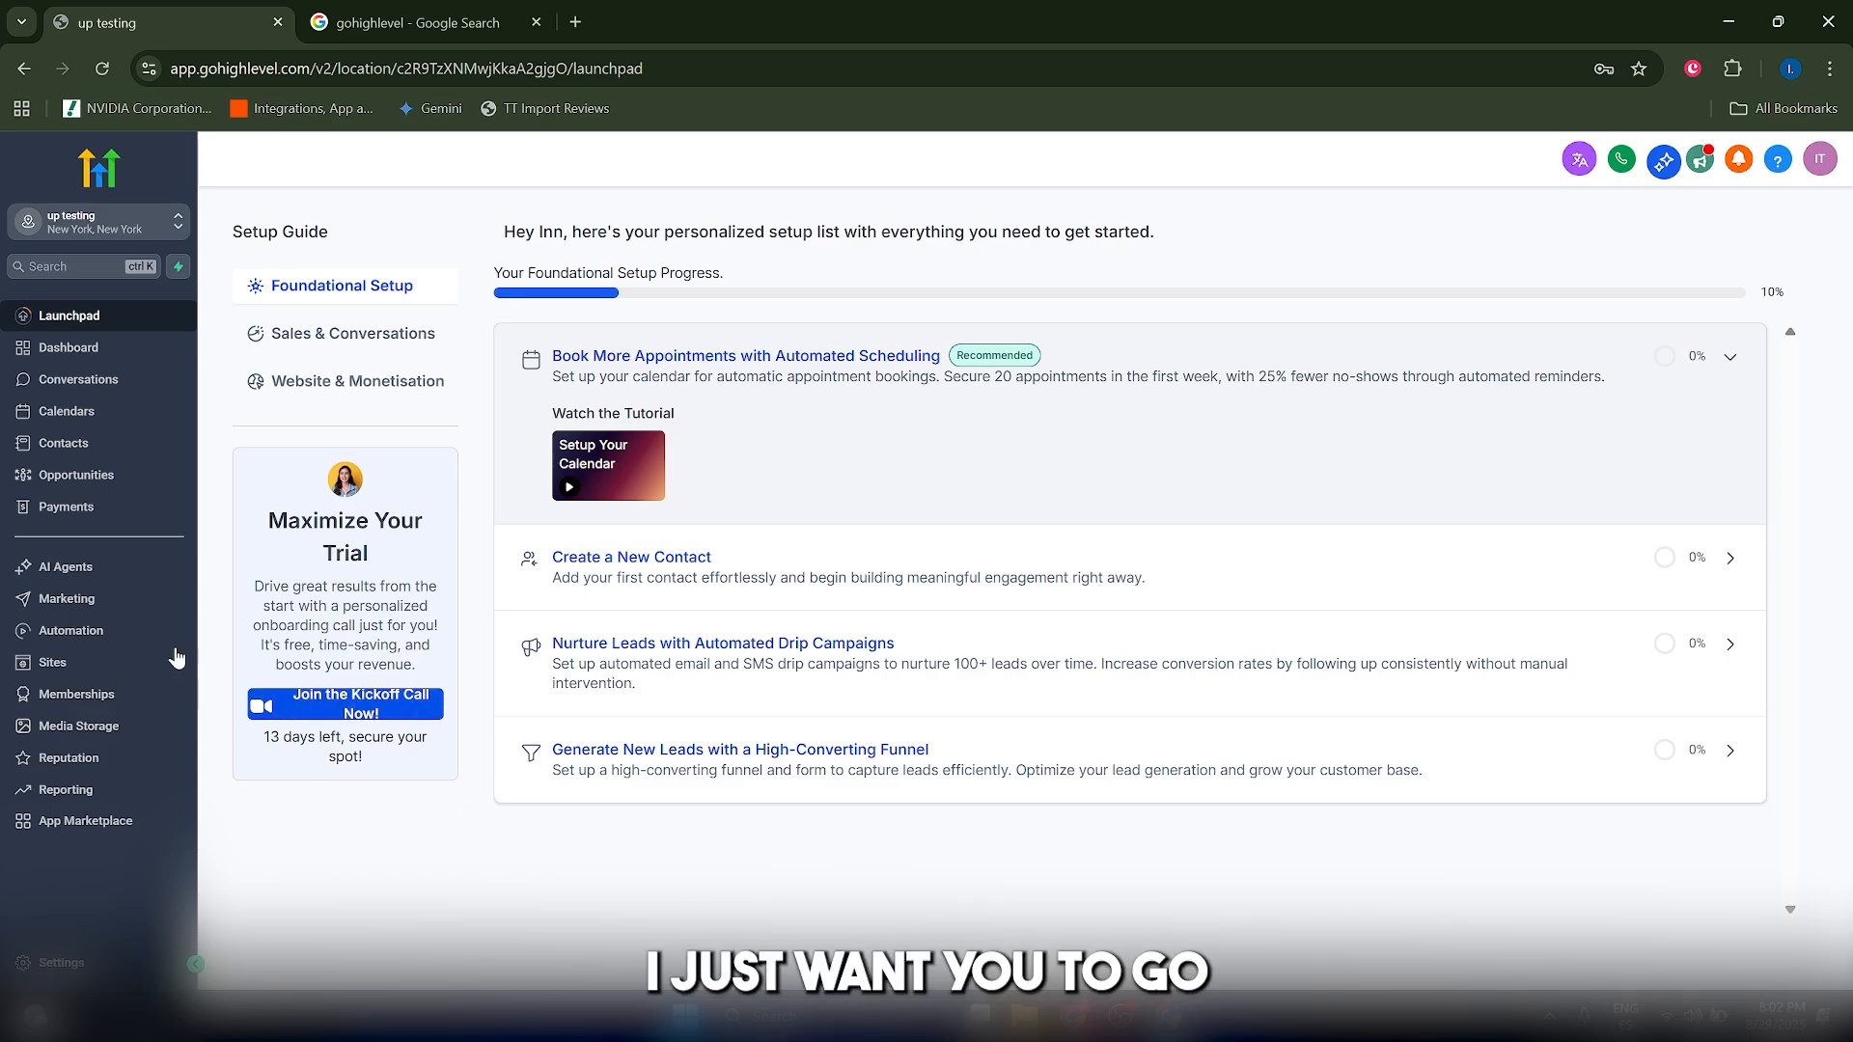
Step: Start a new website from templates in the Websites section of Sites and open the template library
left_click(77, 662)
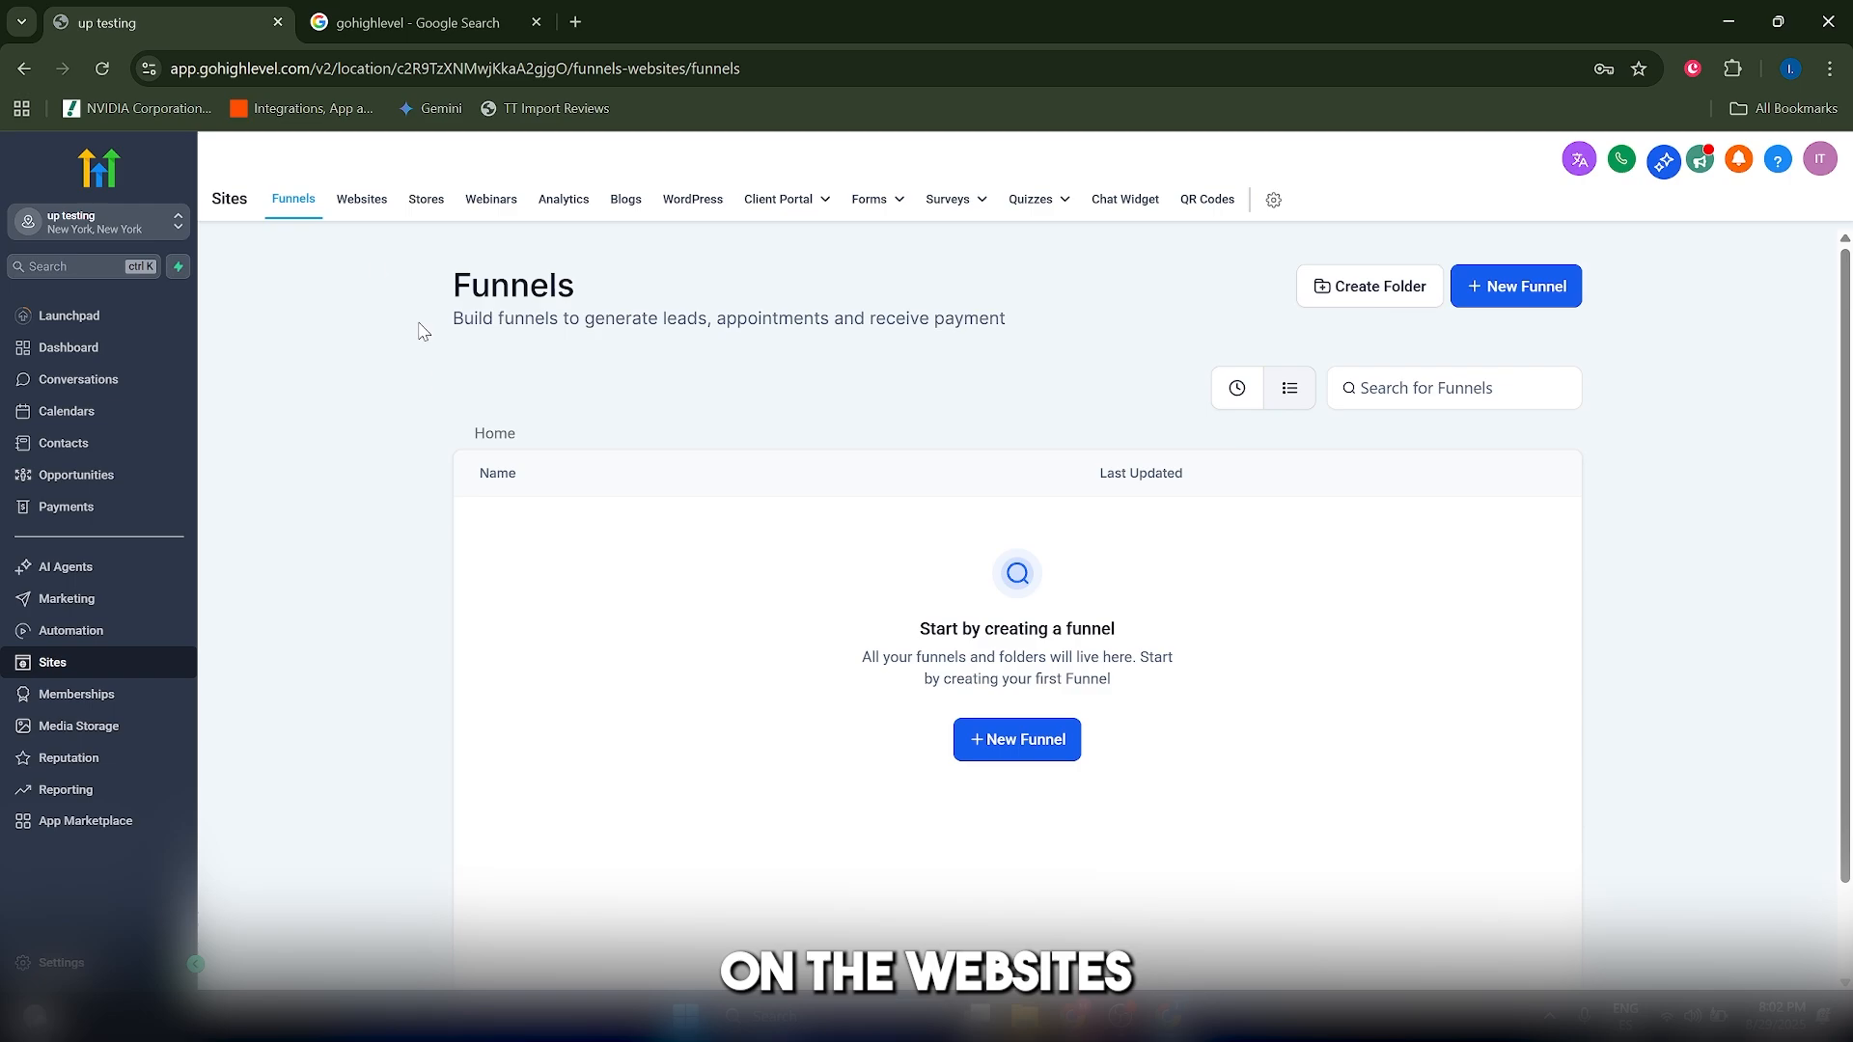
left_click(347, 201)
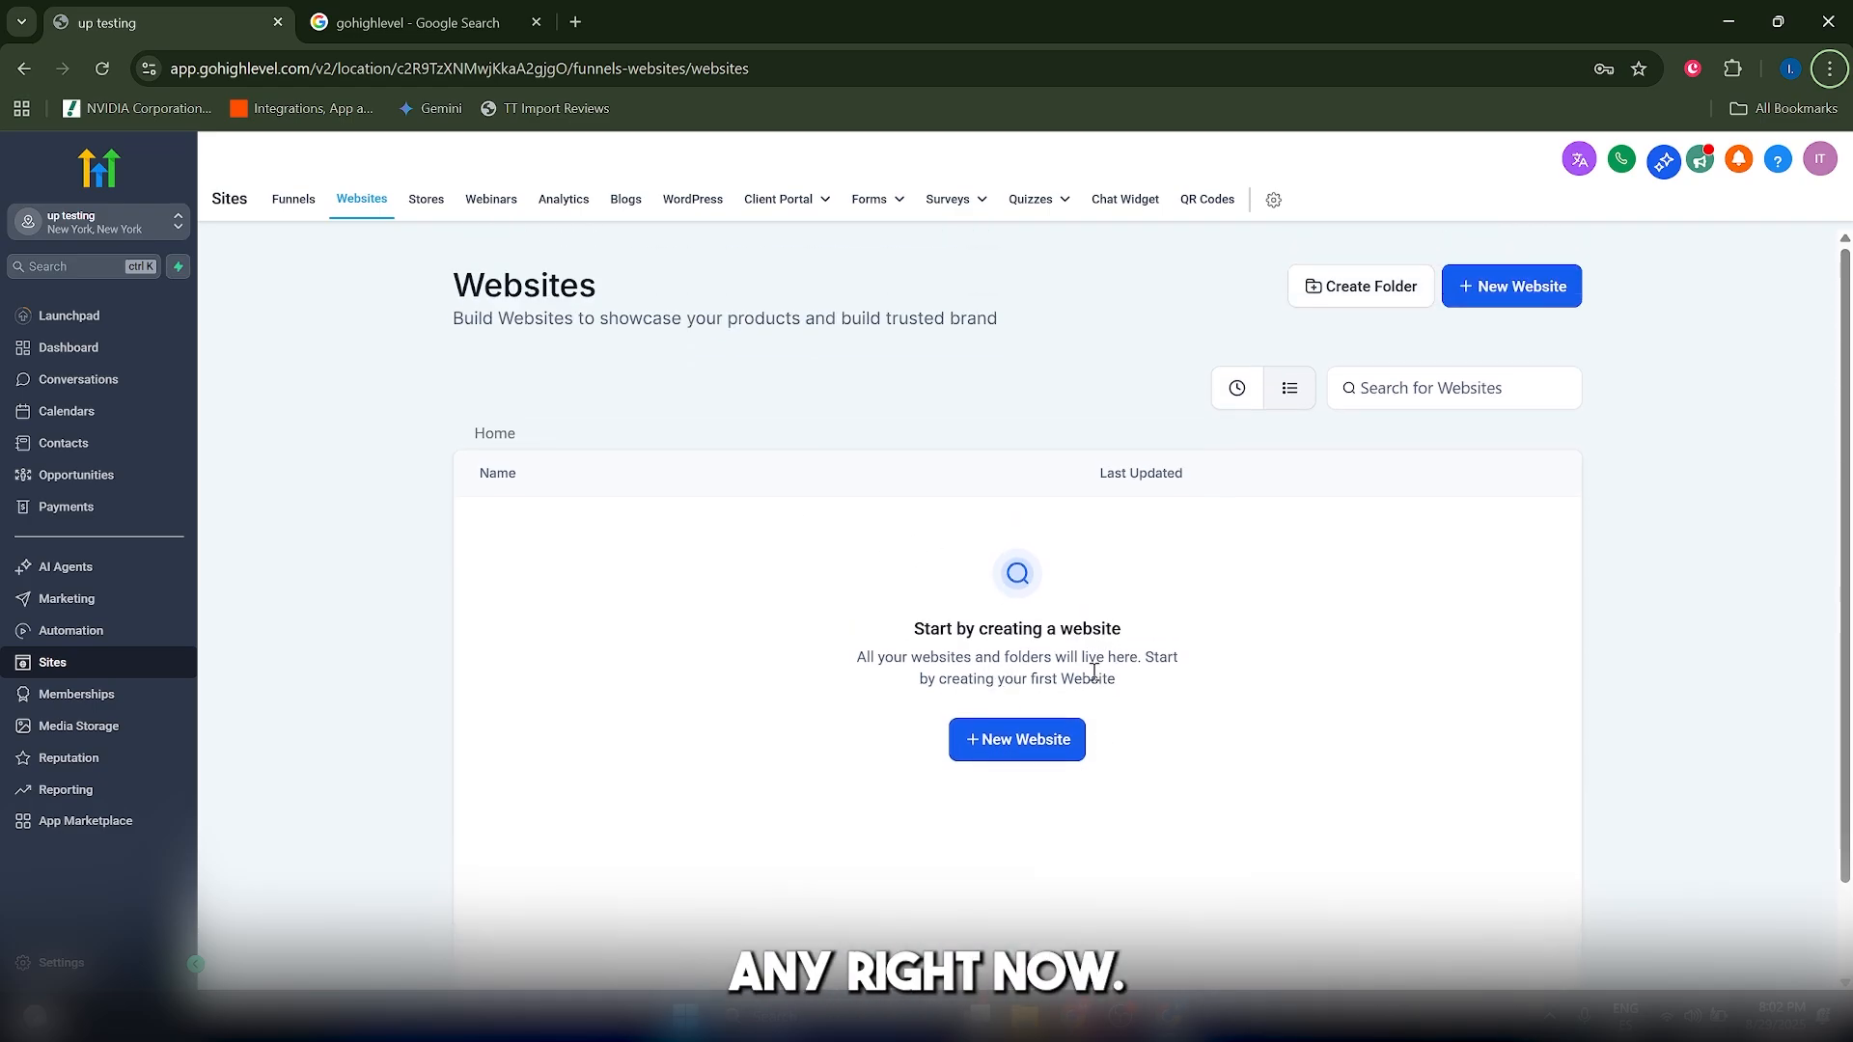
left_click(1512, 291)
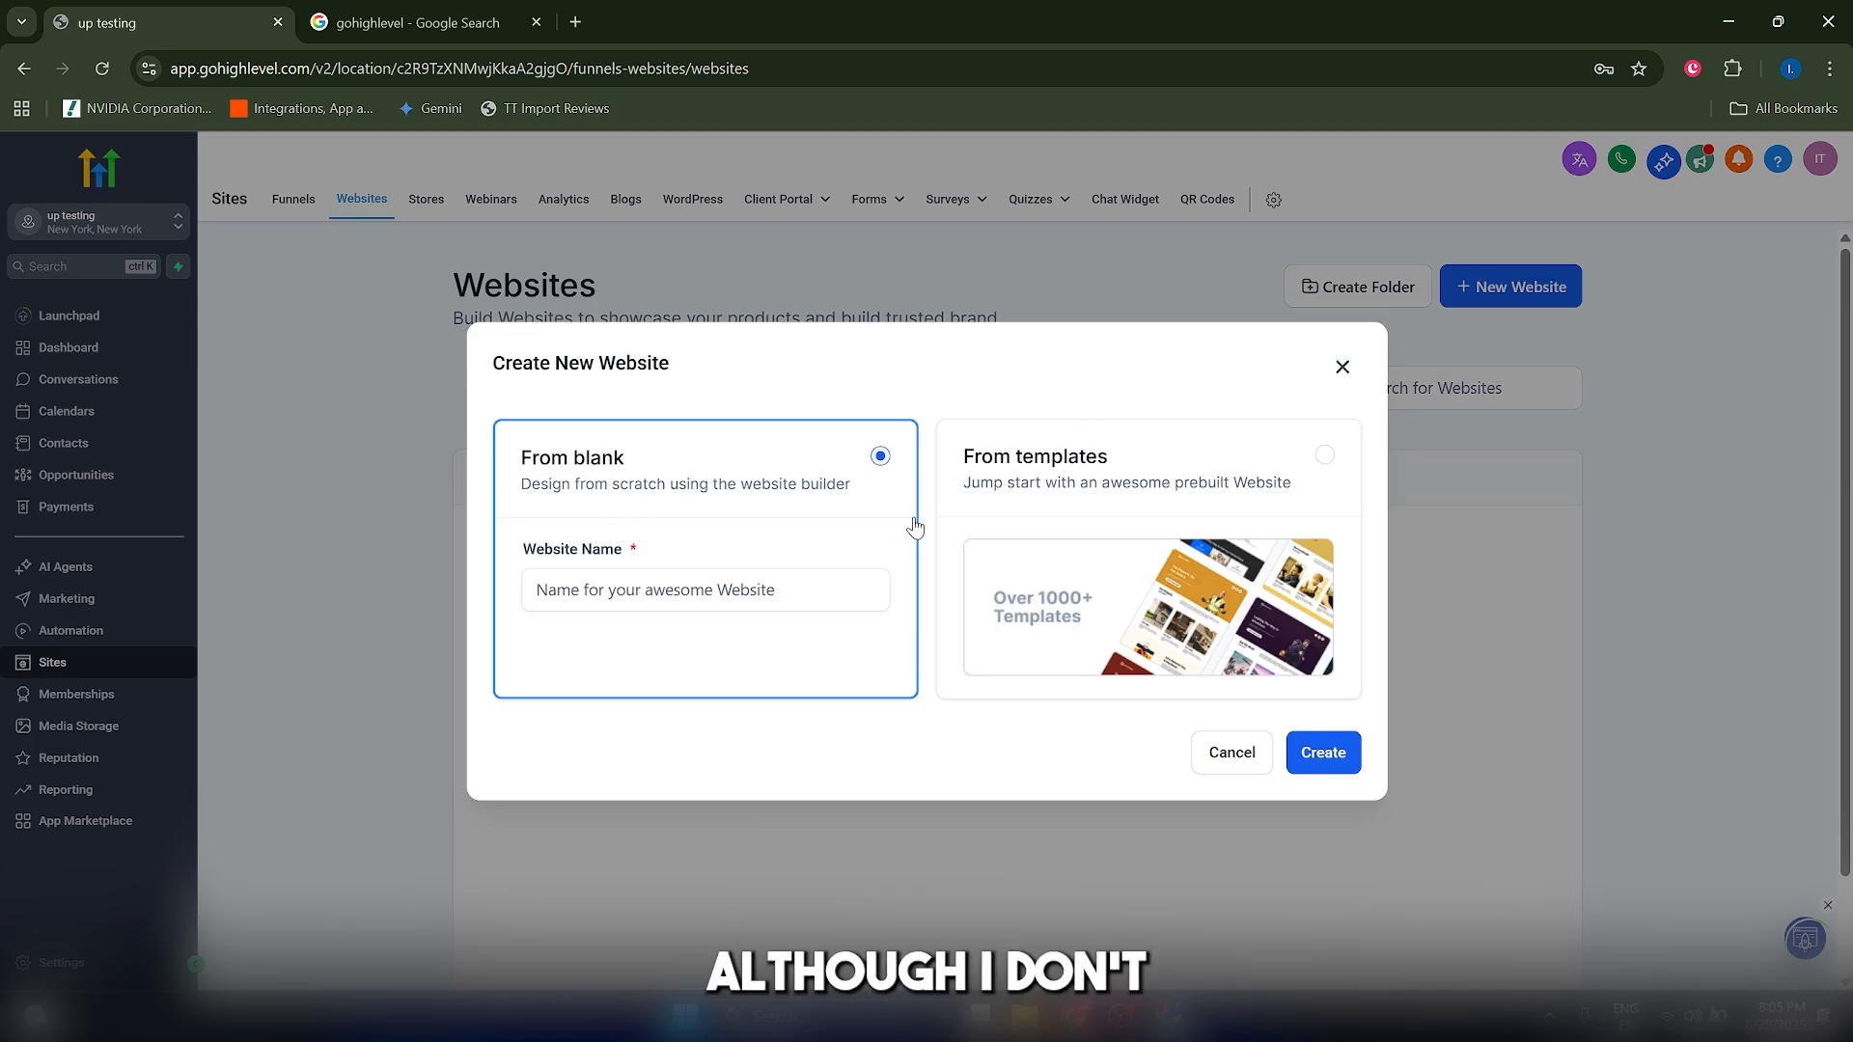
left_click(1011, 510)
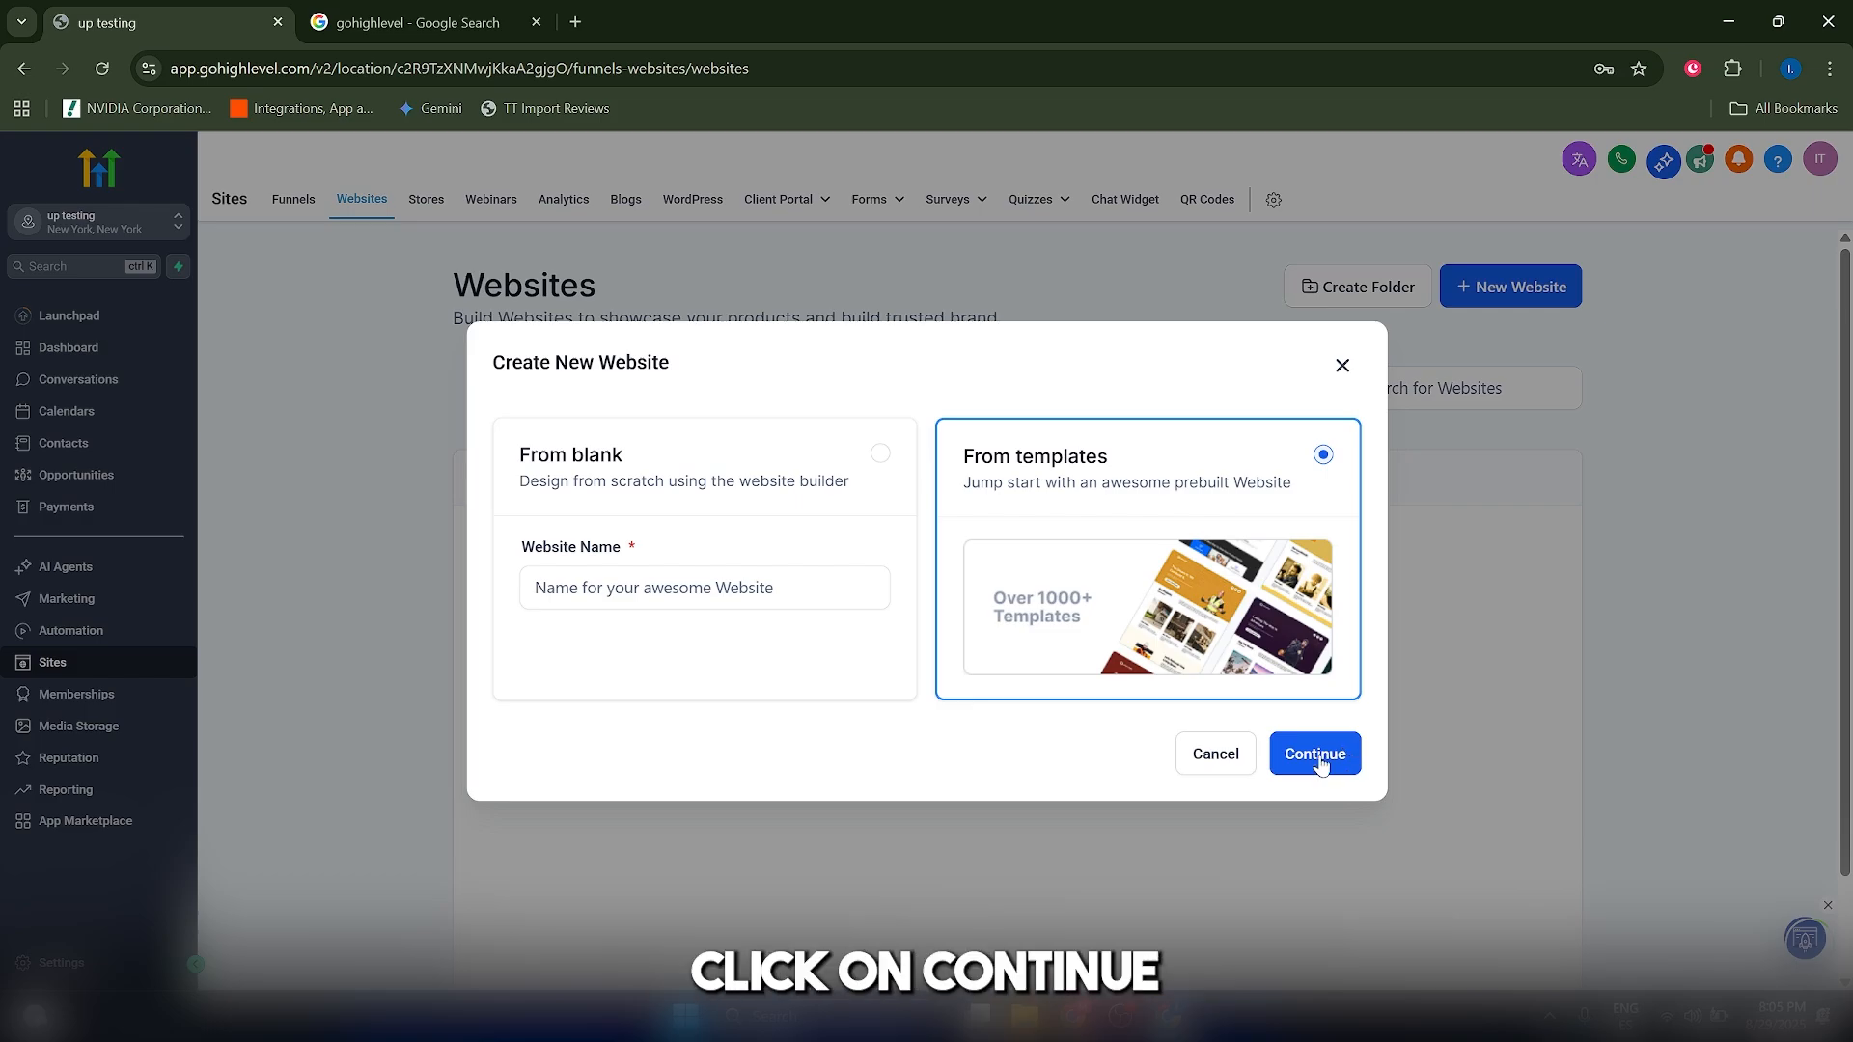
left_click(1284, 769)
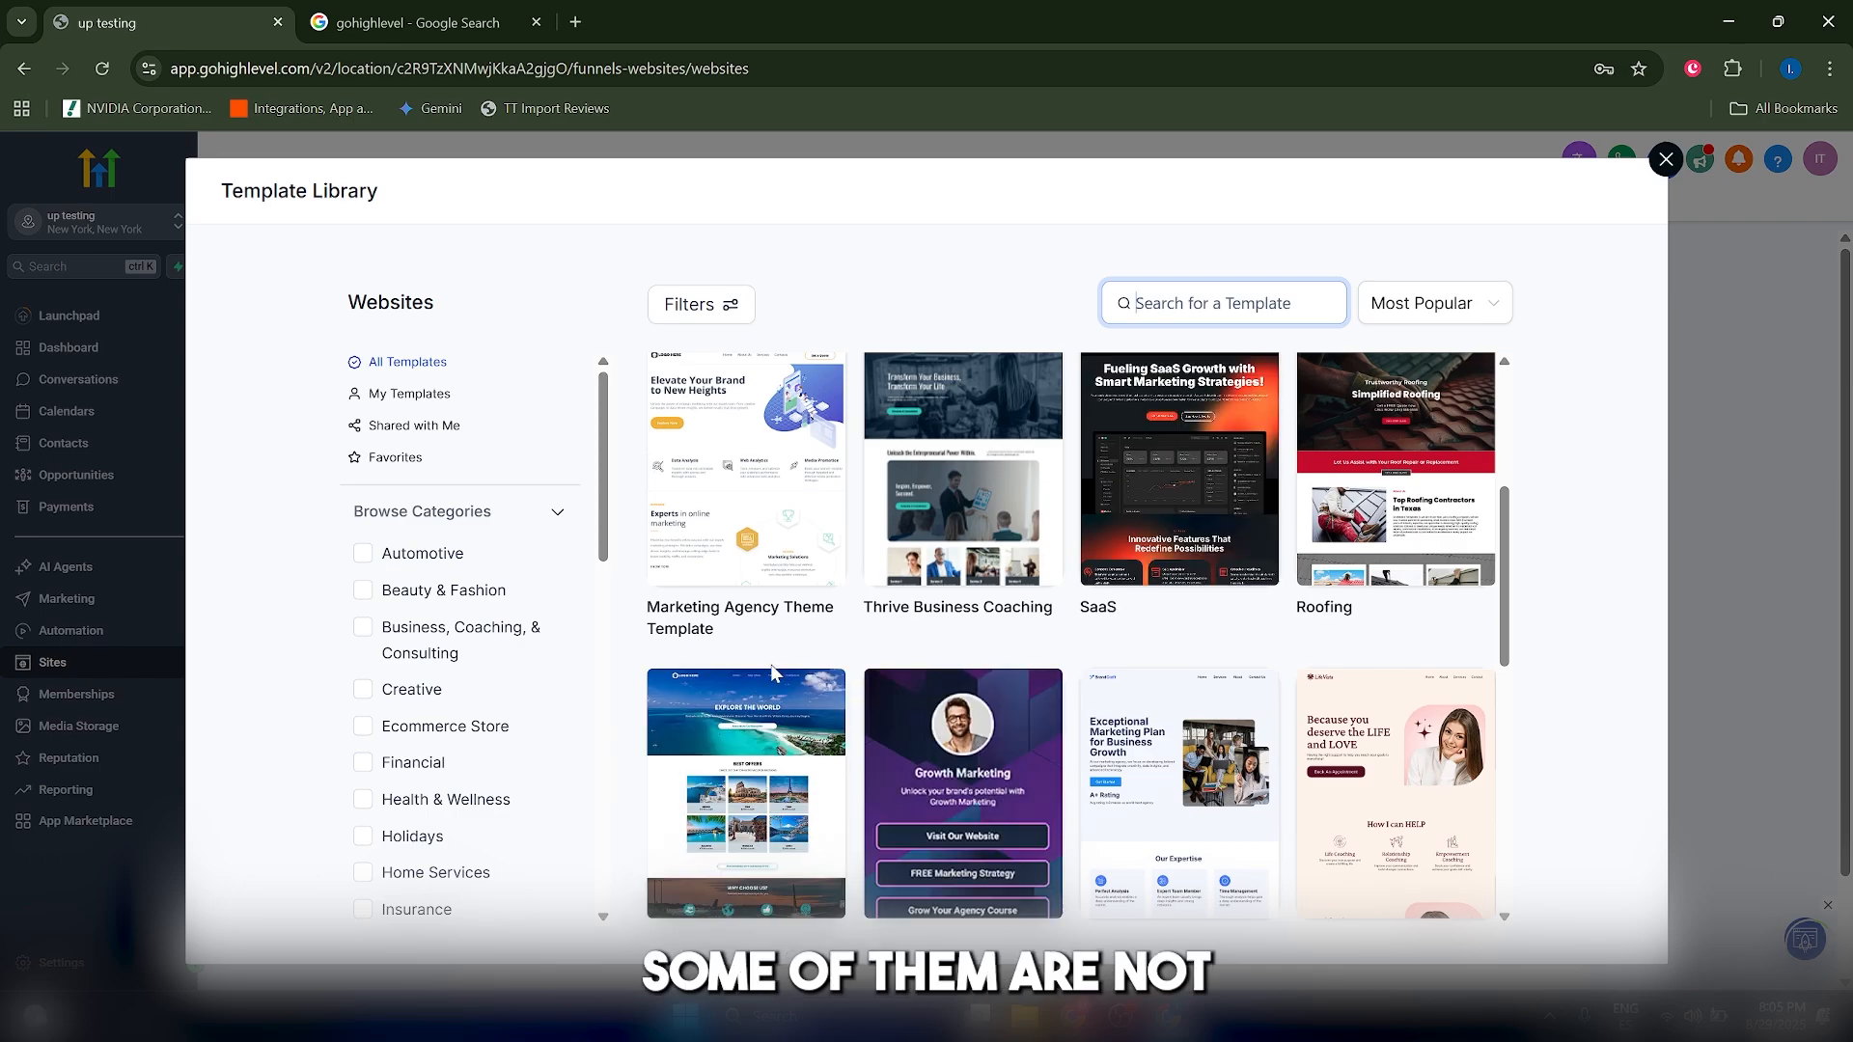
left_click(1386, 307)
left_click(712, 304)
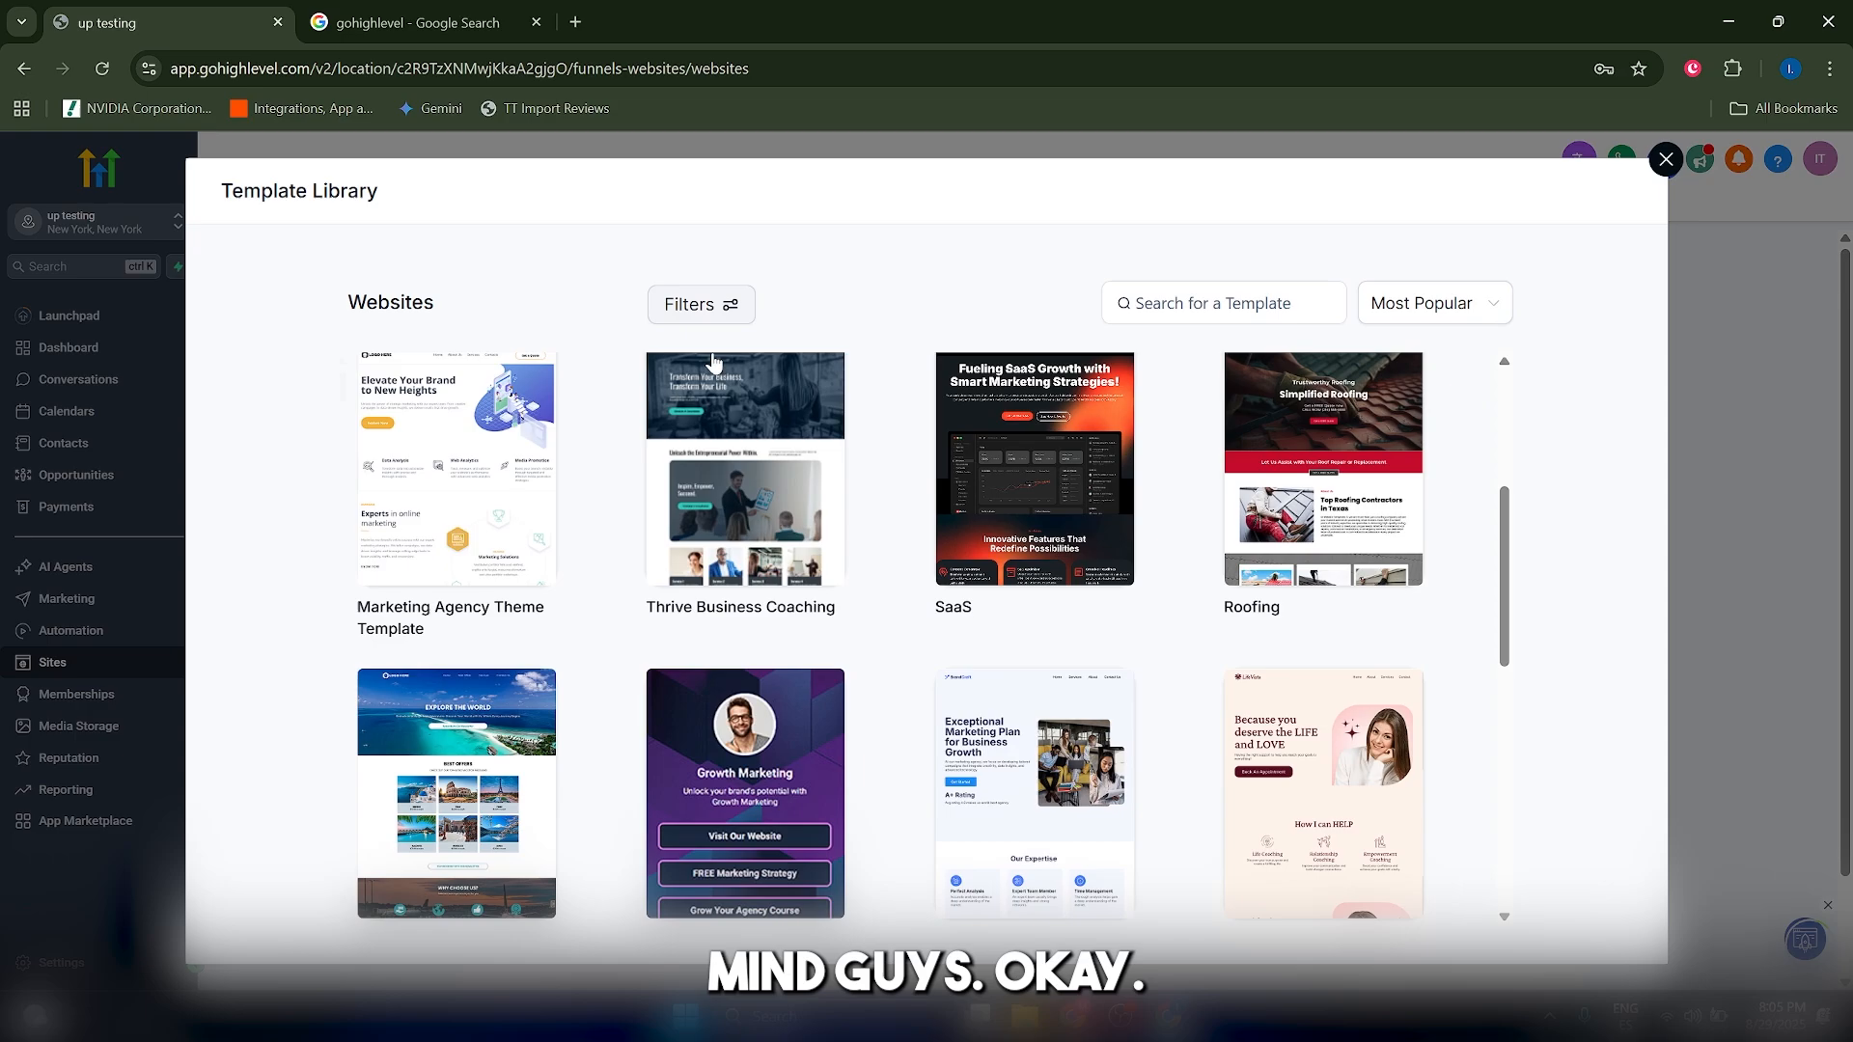
left_click(713, 307)
scroll(447, 584, "down", 10)
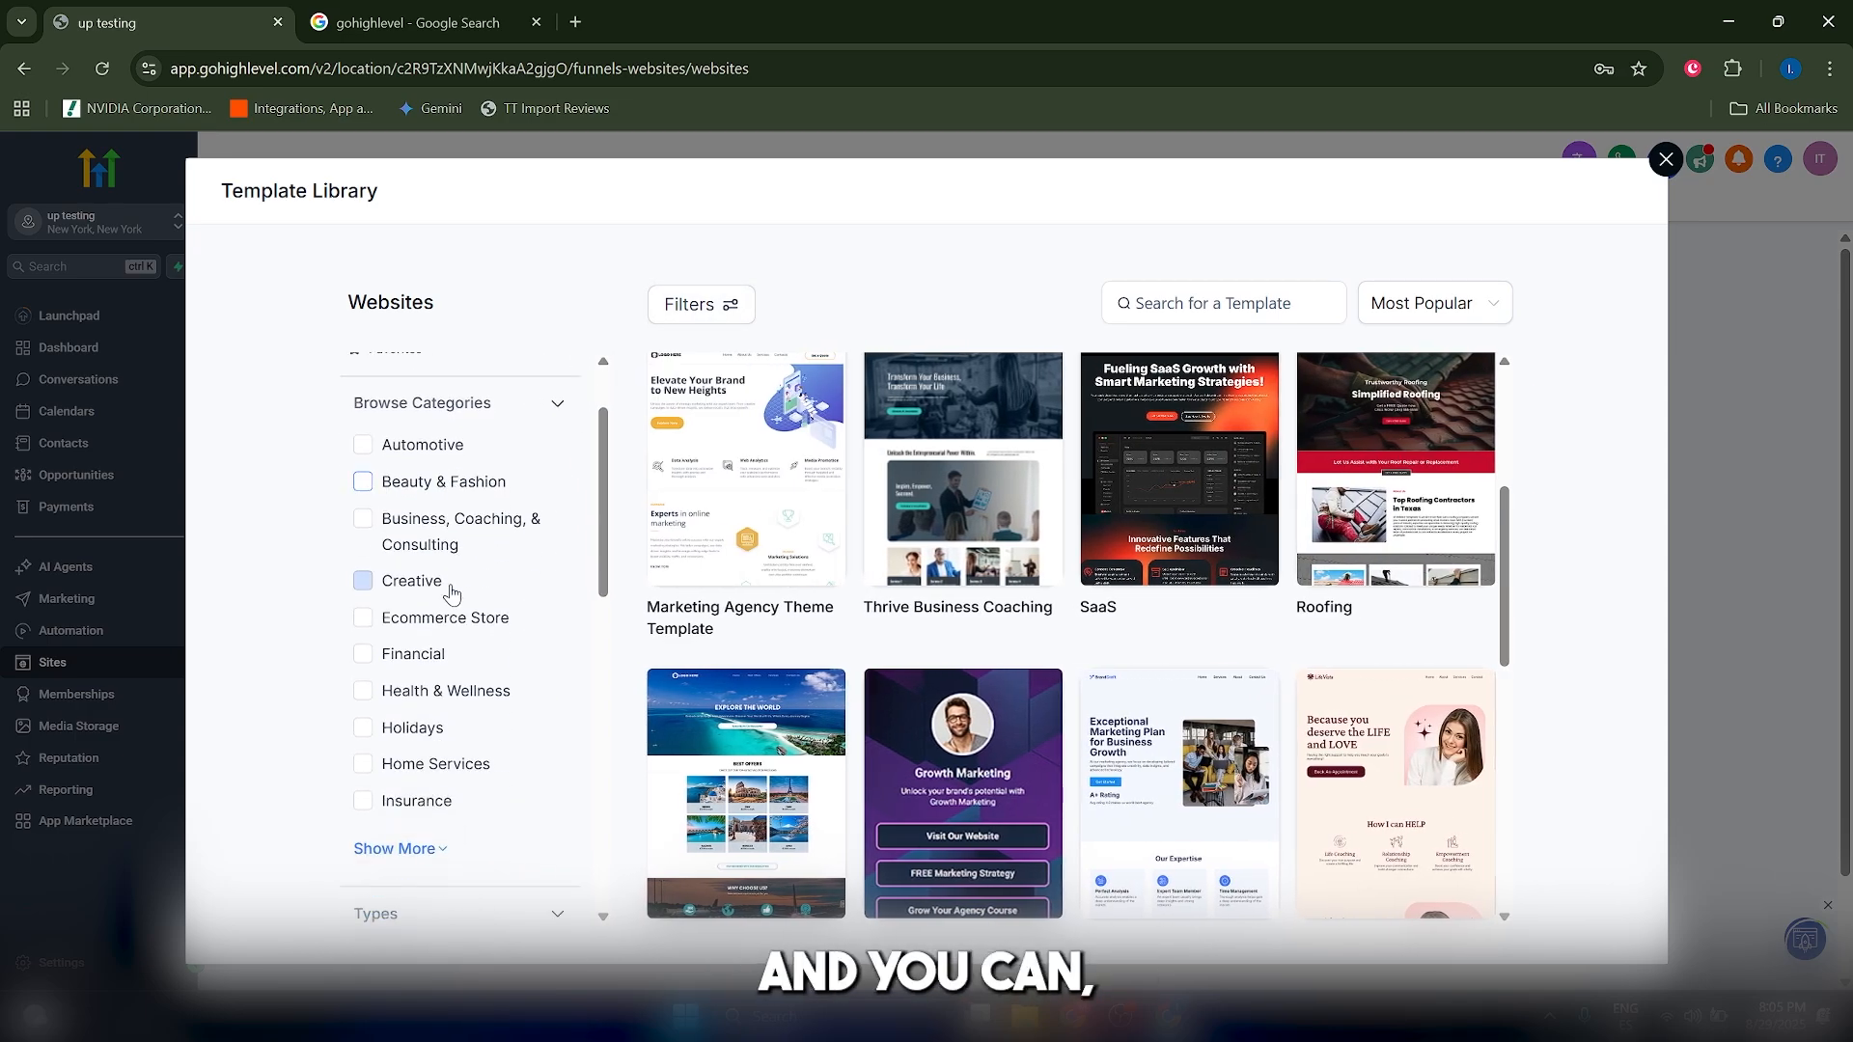
scroll(443, 757, "up", 10)
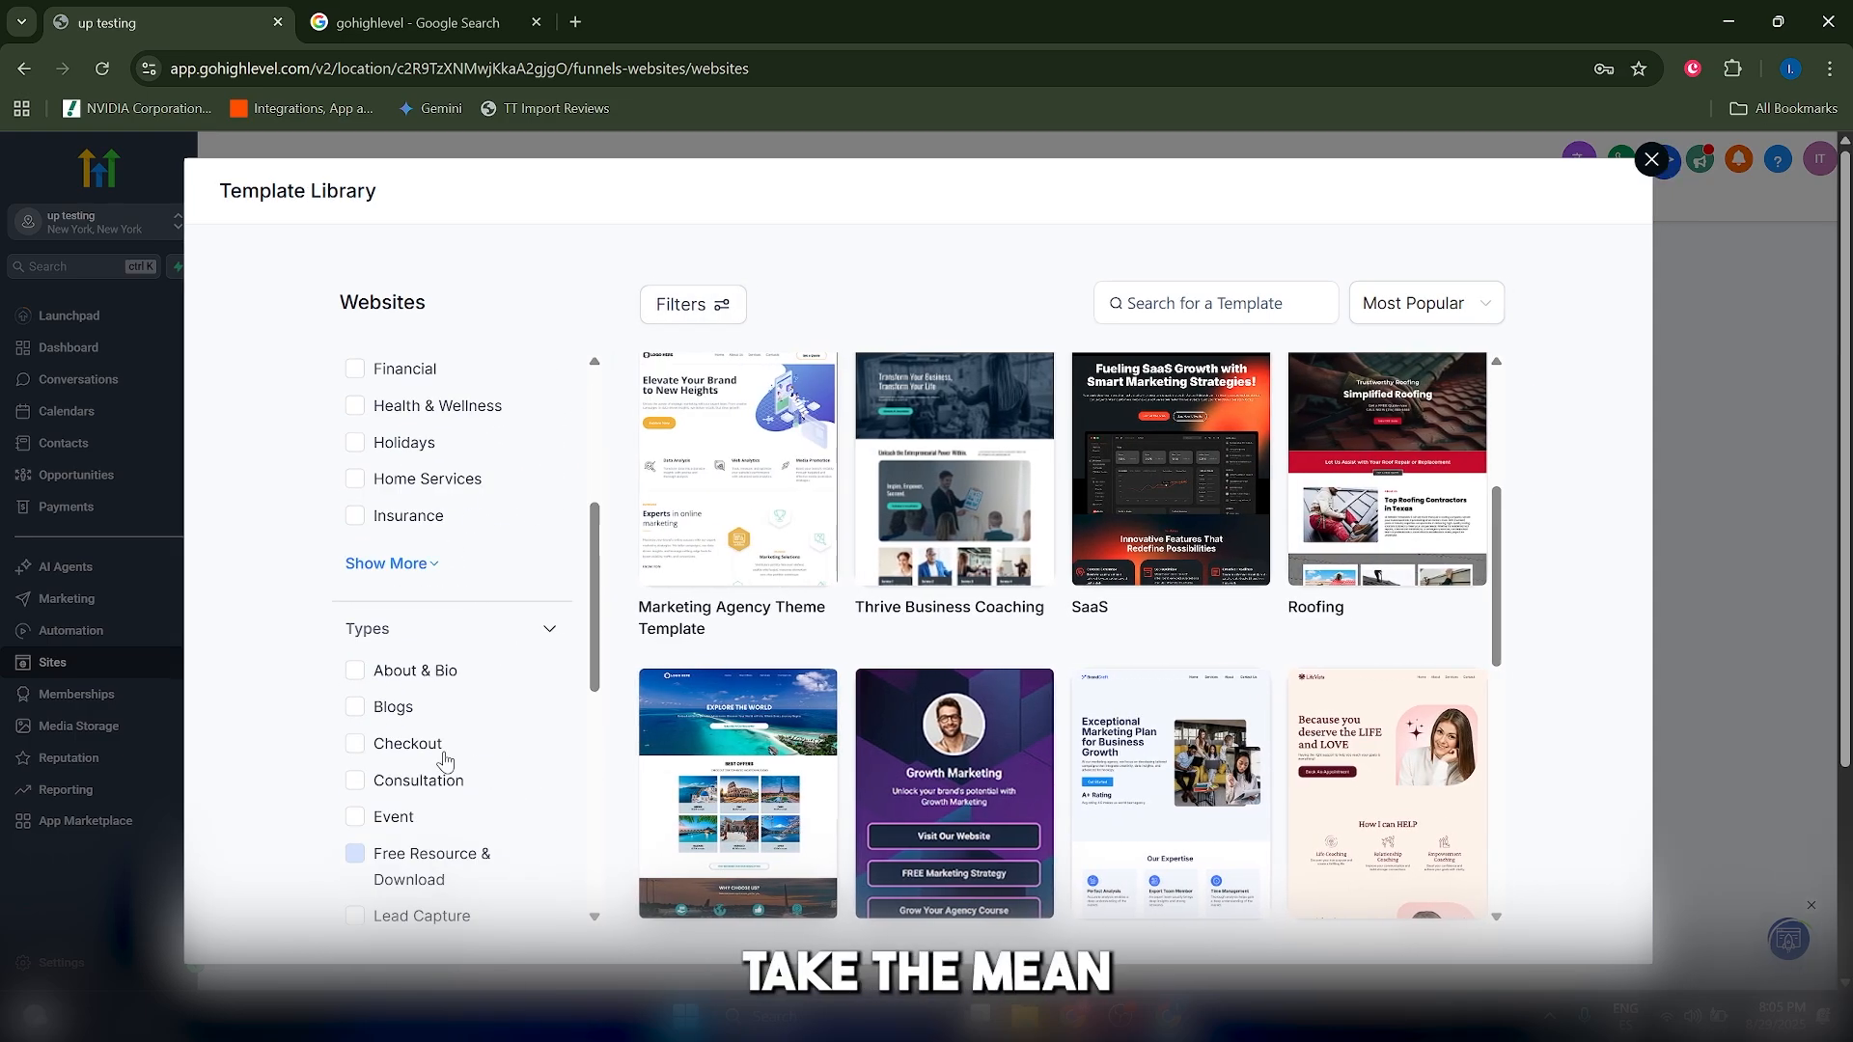
Step: Search the template library for "yoga" and create the website from the Yoga Class Schedule template
left_click(1192, 307)
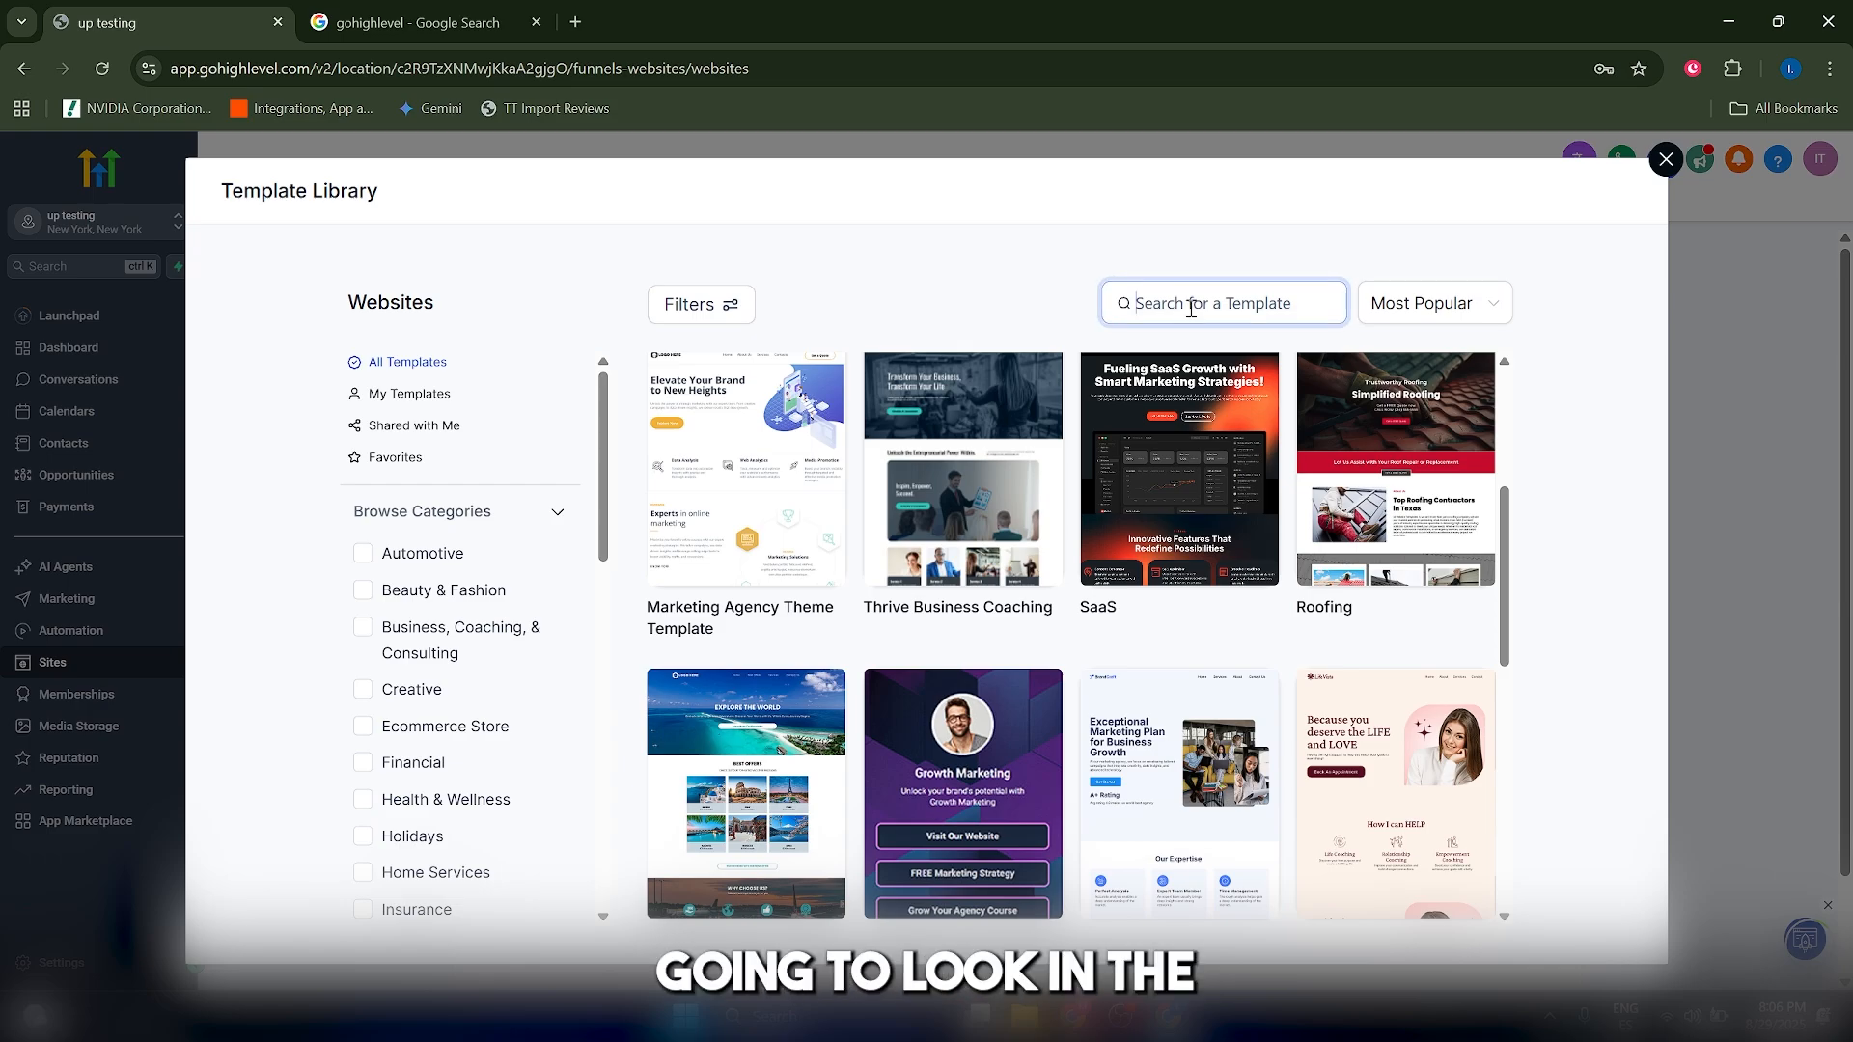
type("yoga")
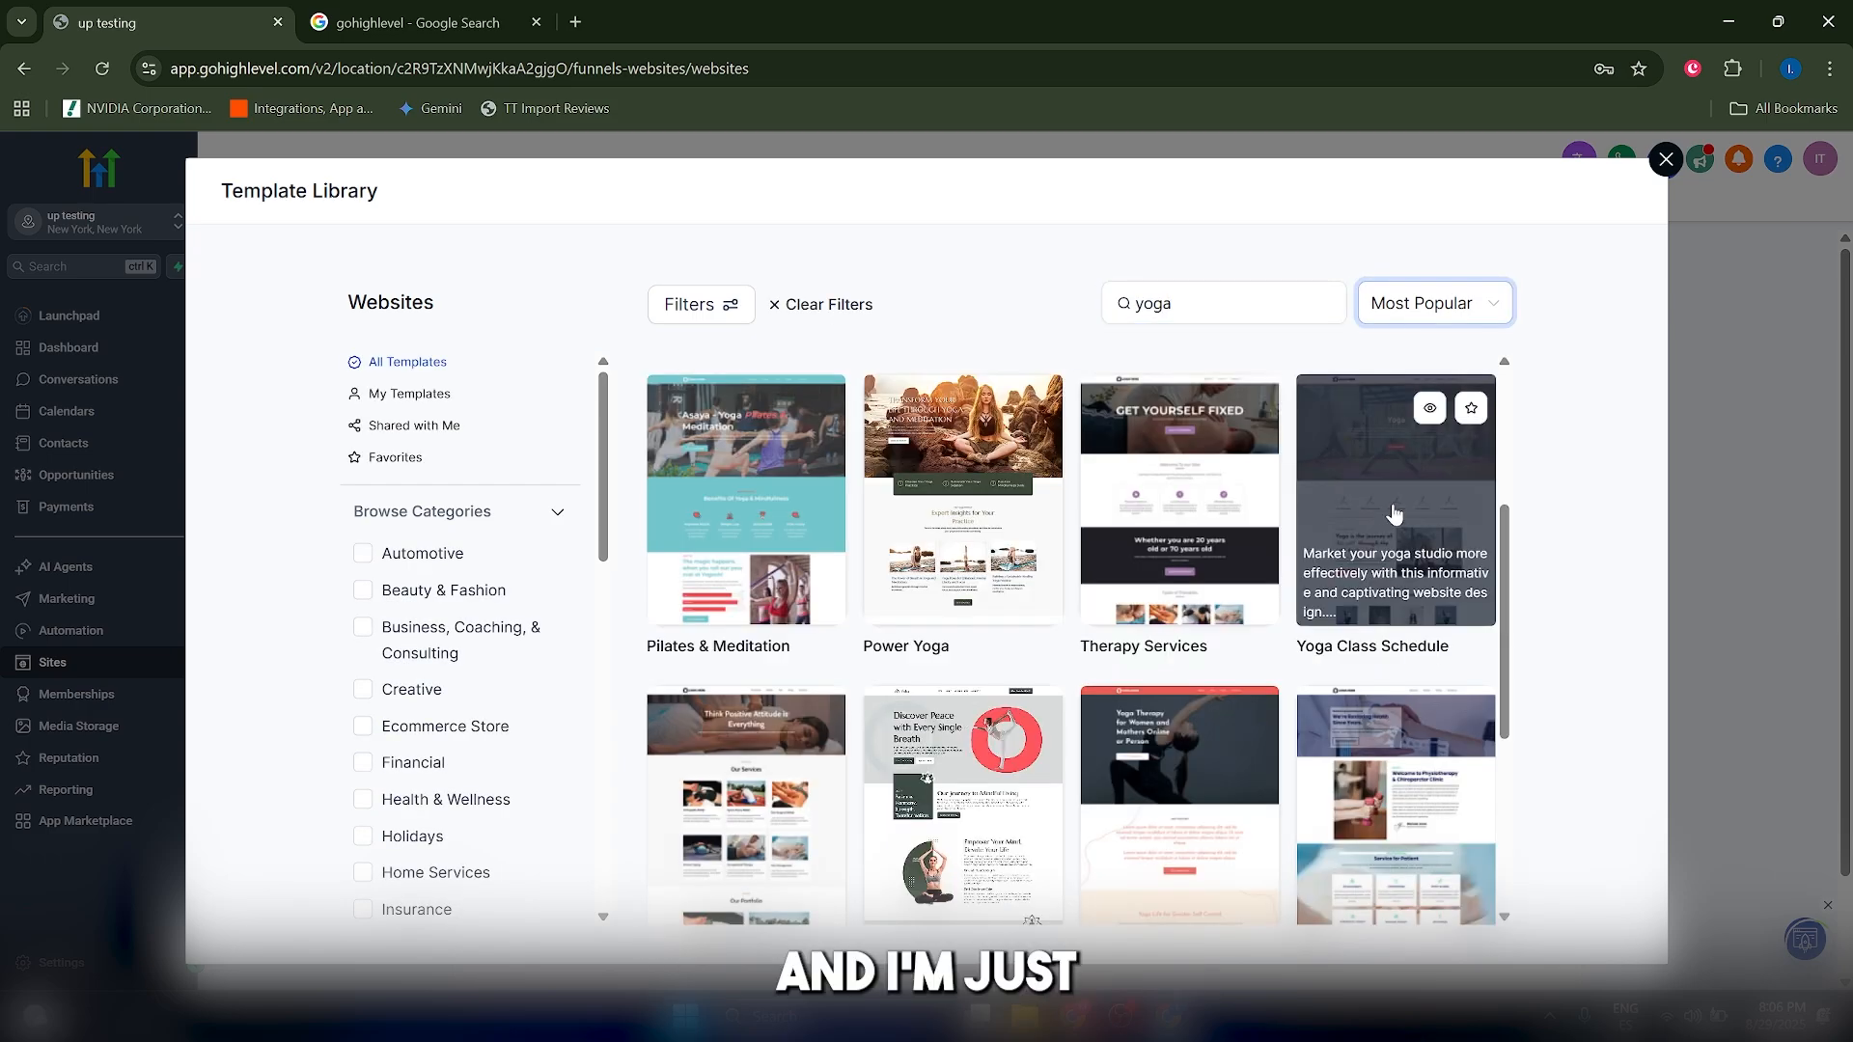
left_click(1397, 512)
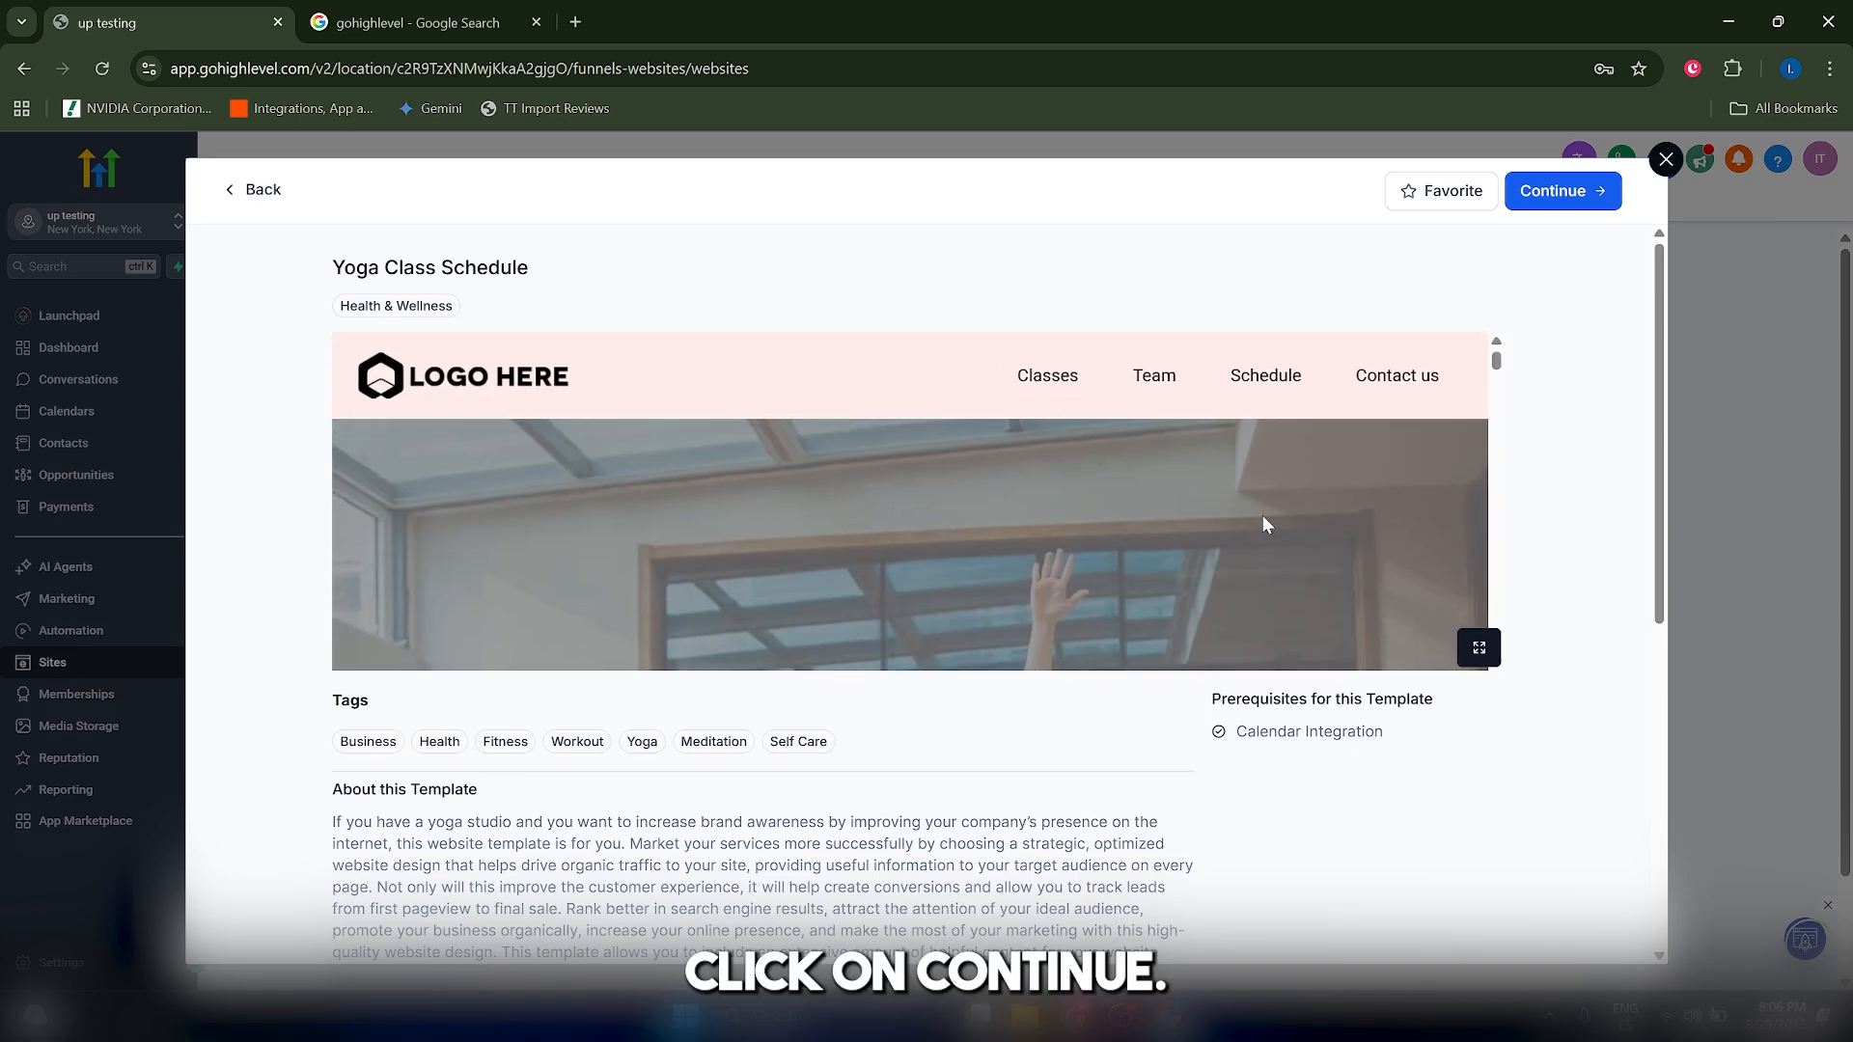
left_click(1563, 188)
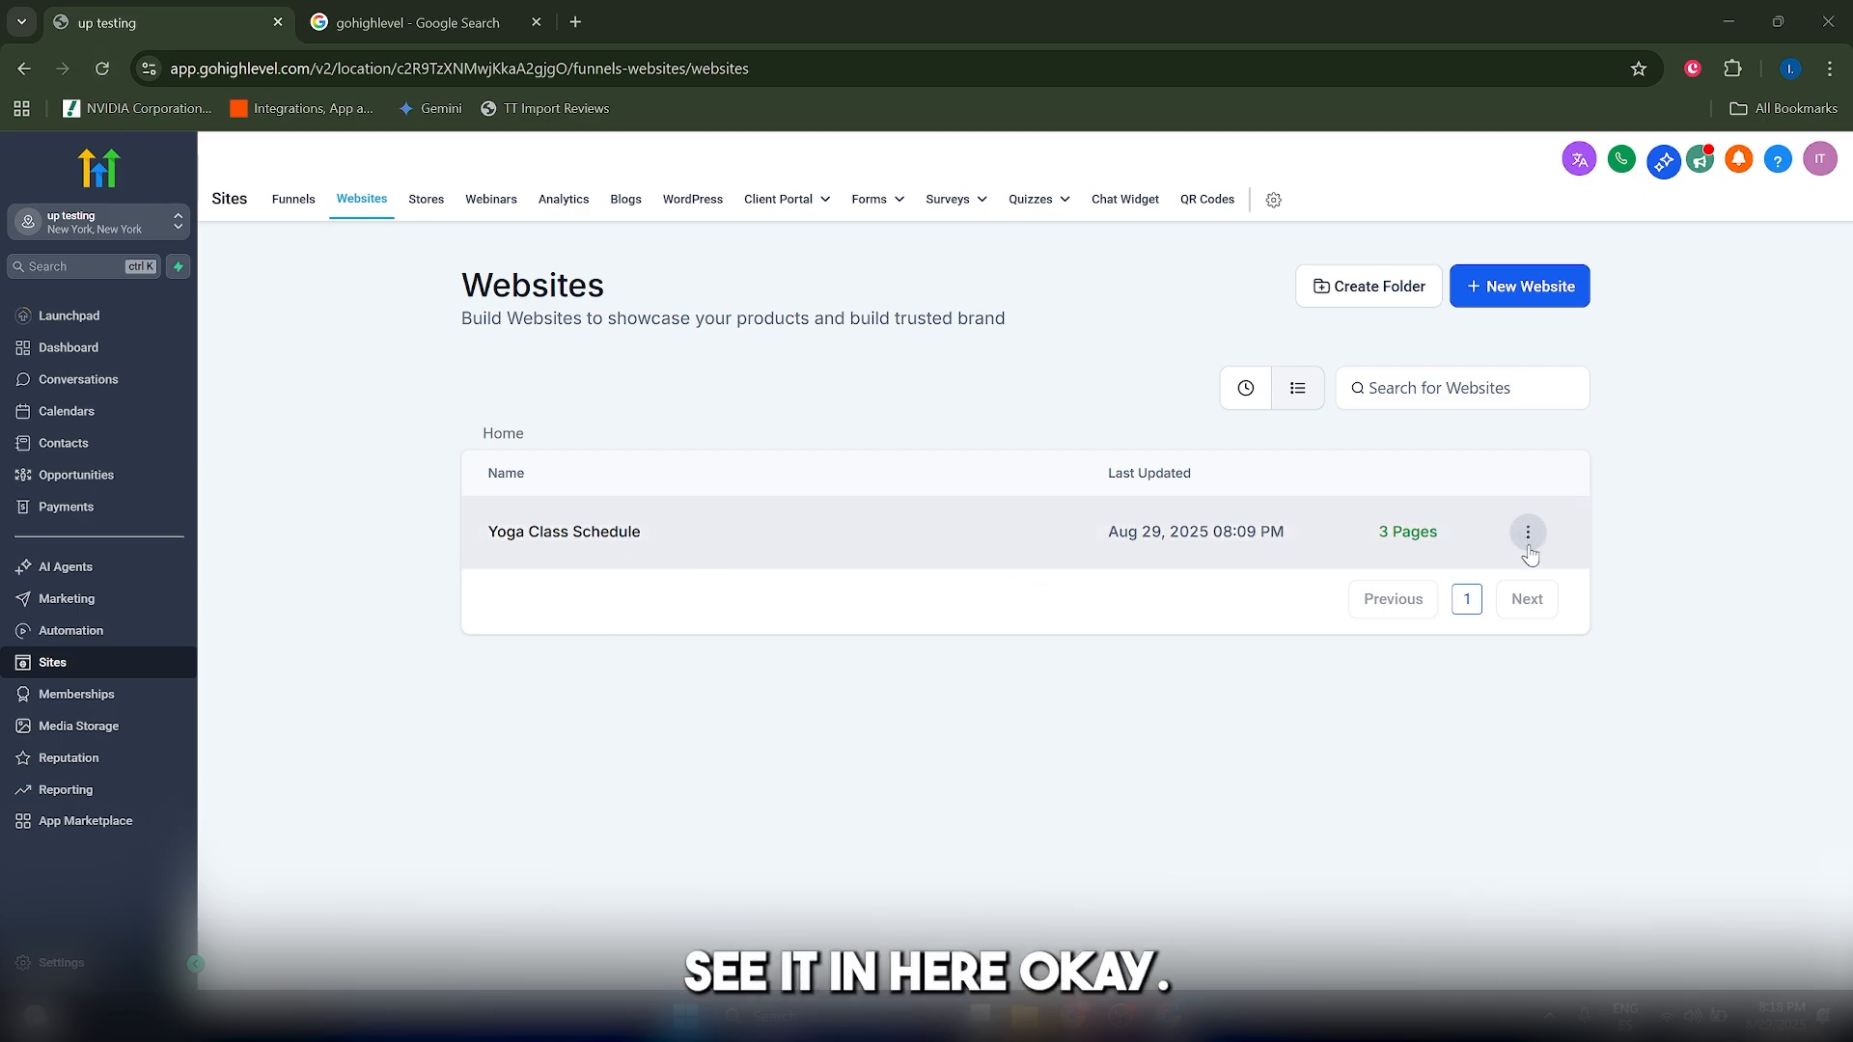
Step: Open the Yoga Class Schedule website and edit its Home page in the page builder
left_click(1528, 534)
left_click(1459, 307)
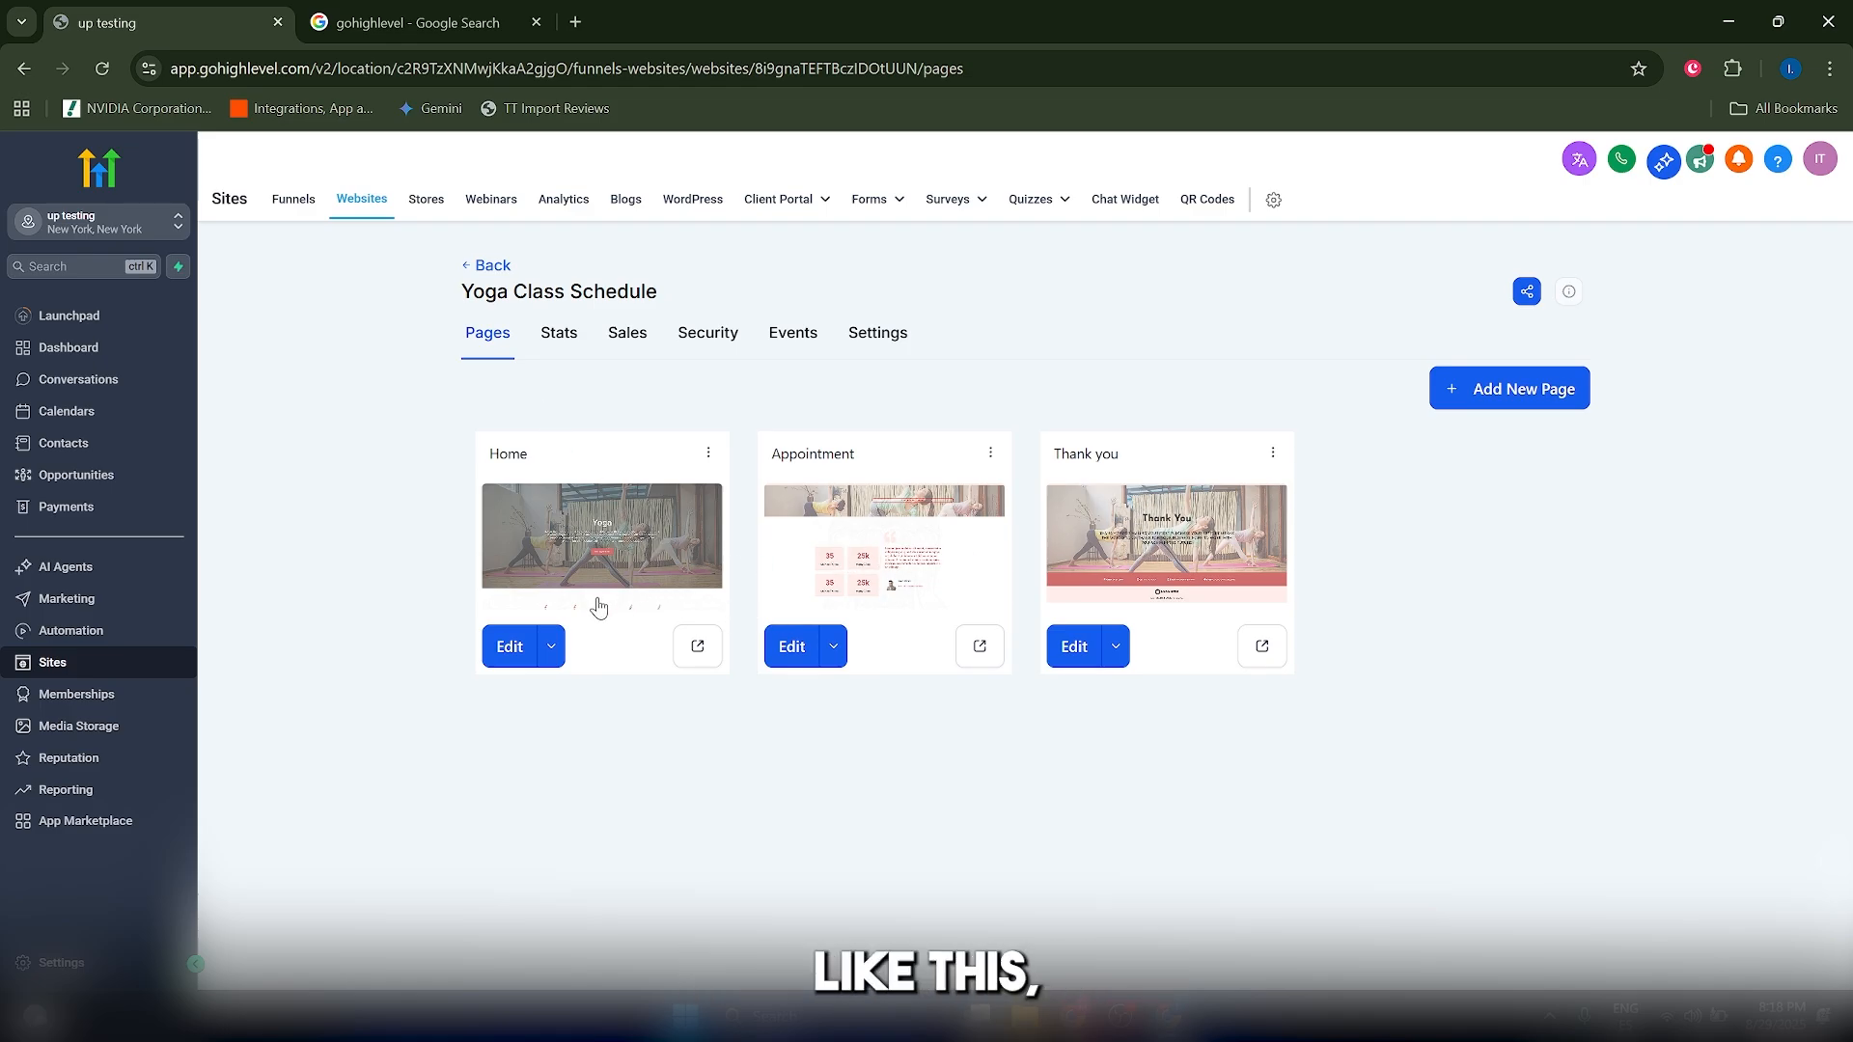
left_click(550, 648)
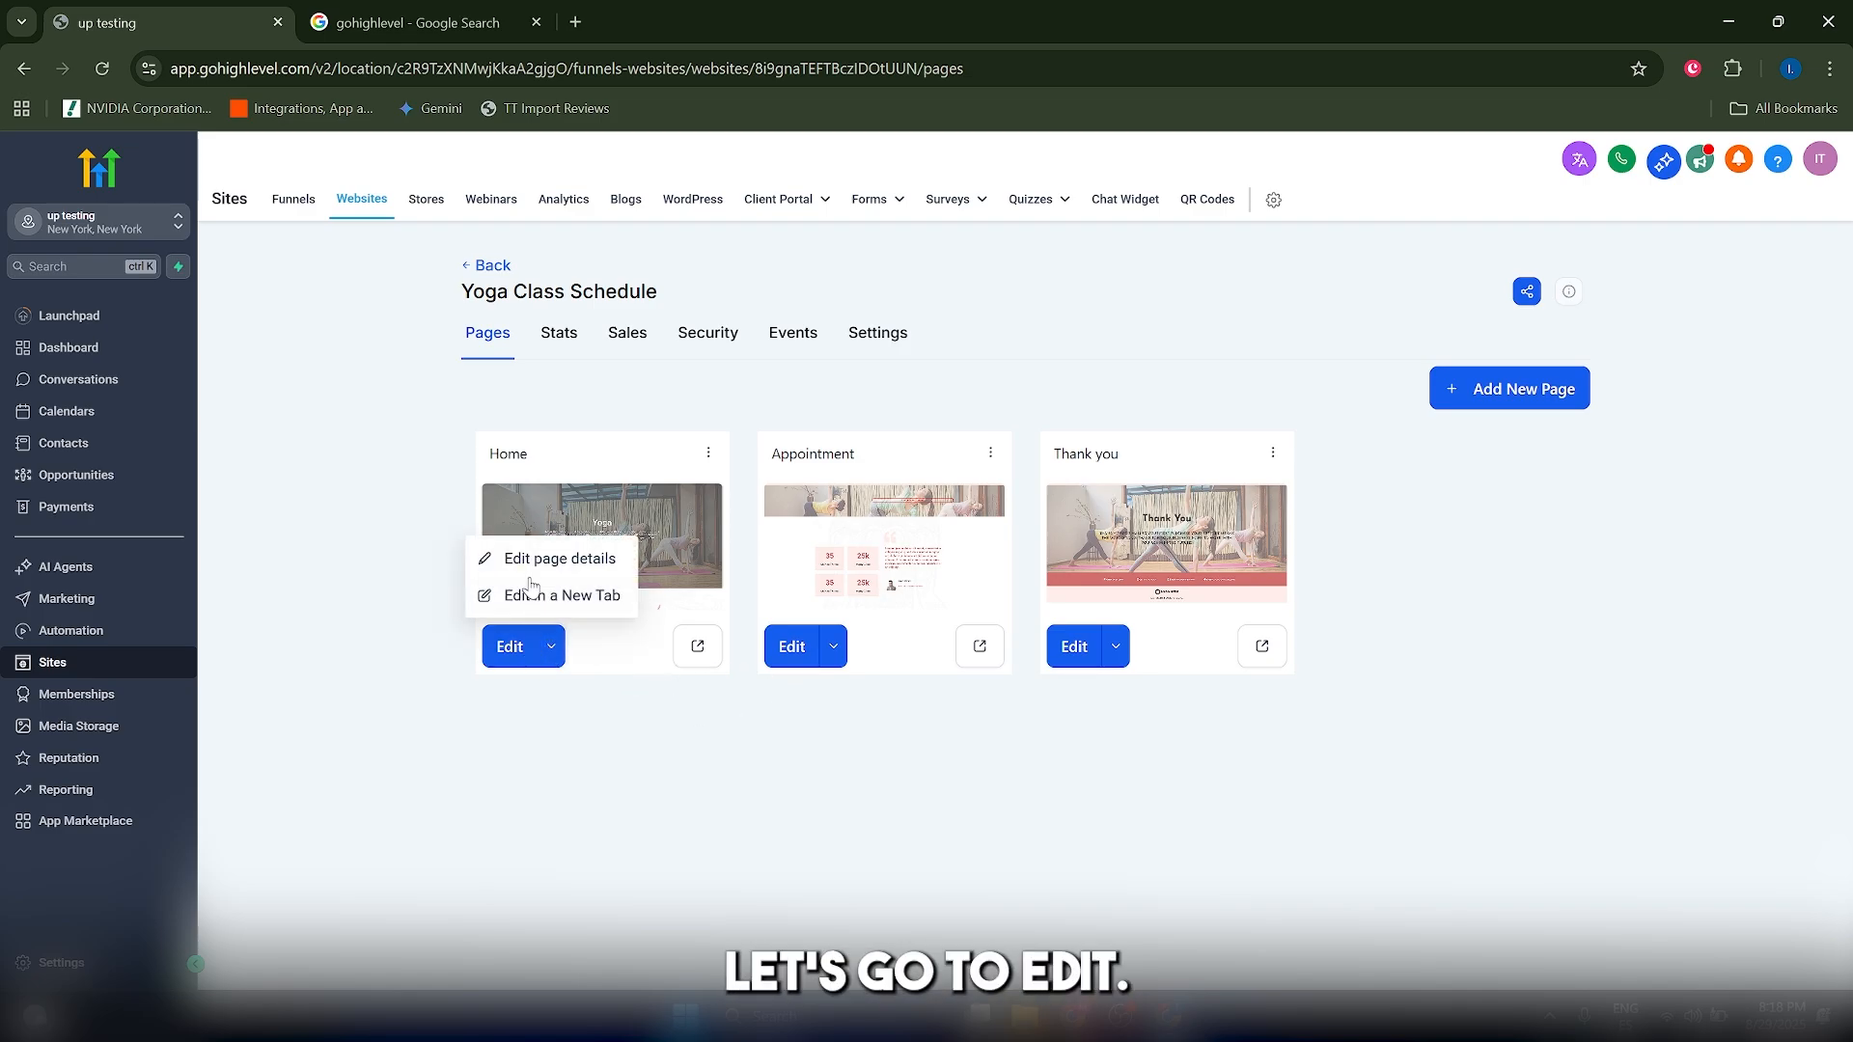
left_click(530, 648)
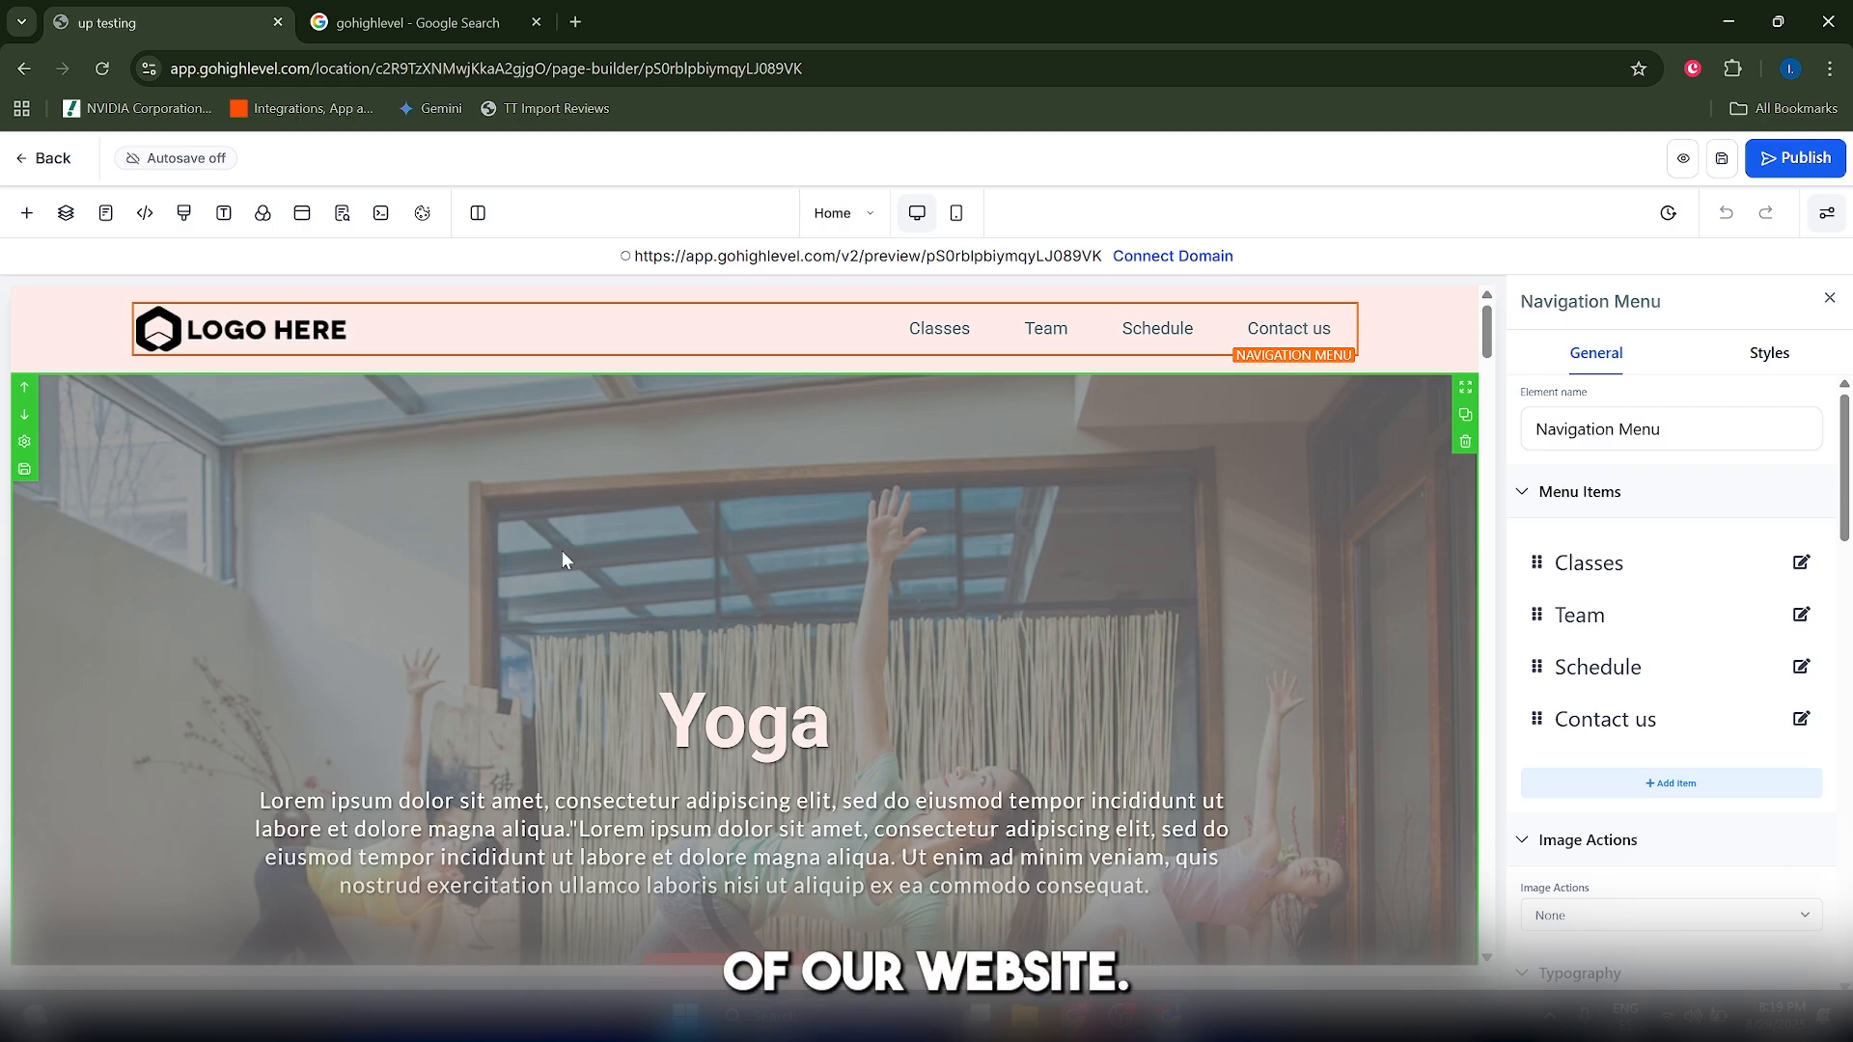
Step: Select the navigation menu containing the logo in the Home page header to show its settings
scroll(695, 608, "down", 5)
scroll(848, 656, "up", 5)
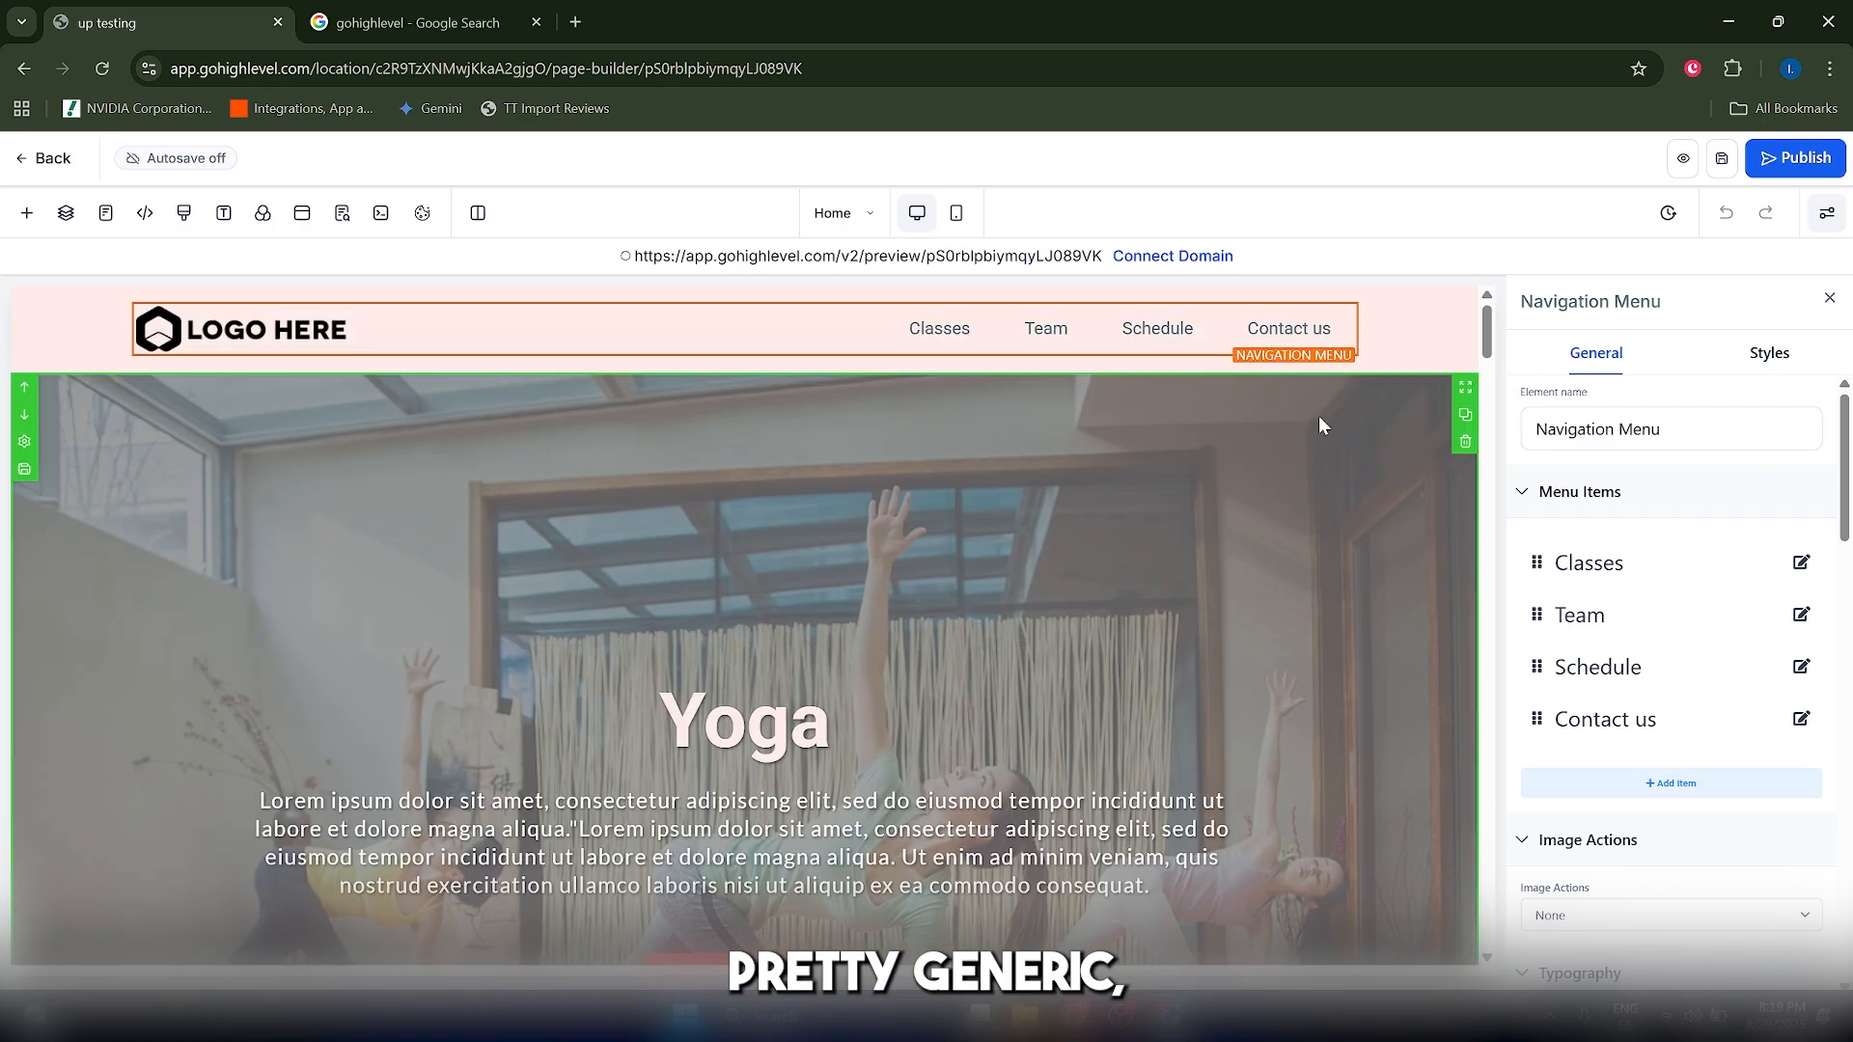
mouse_move(1487, 340)
left_mouse_down()
mouse_move(1496, 422)
mouse_move(1494, 344)
left_mouse_up()
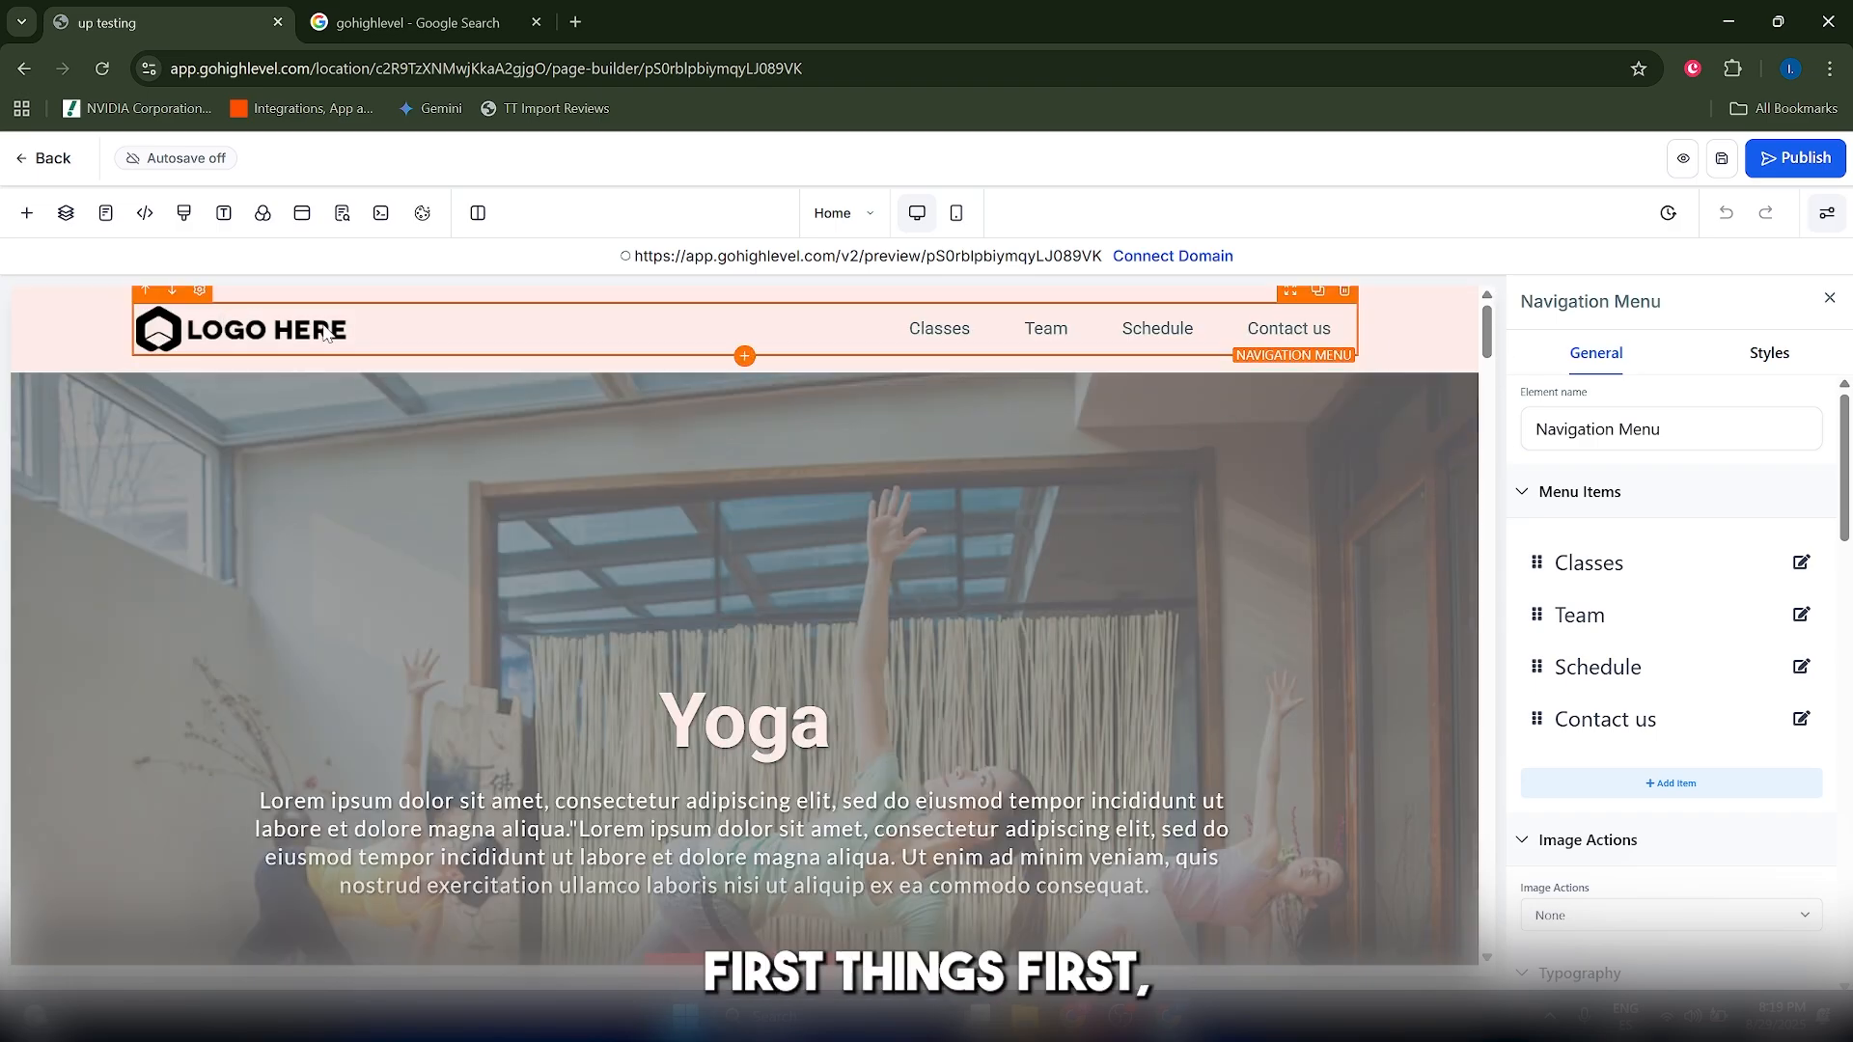
left_click(456, 384)
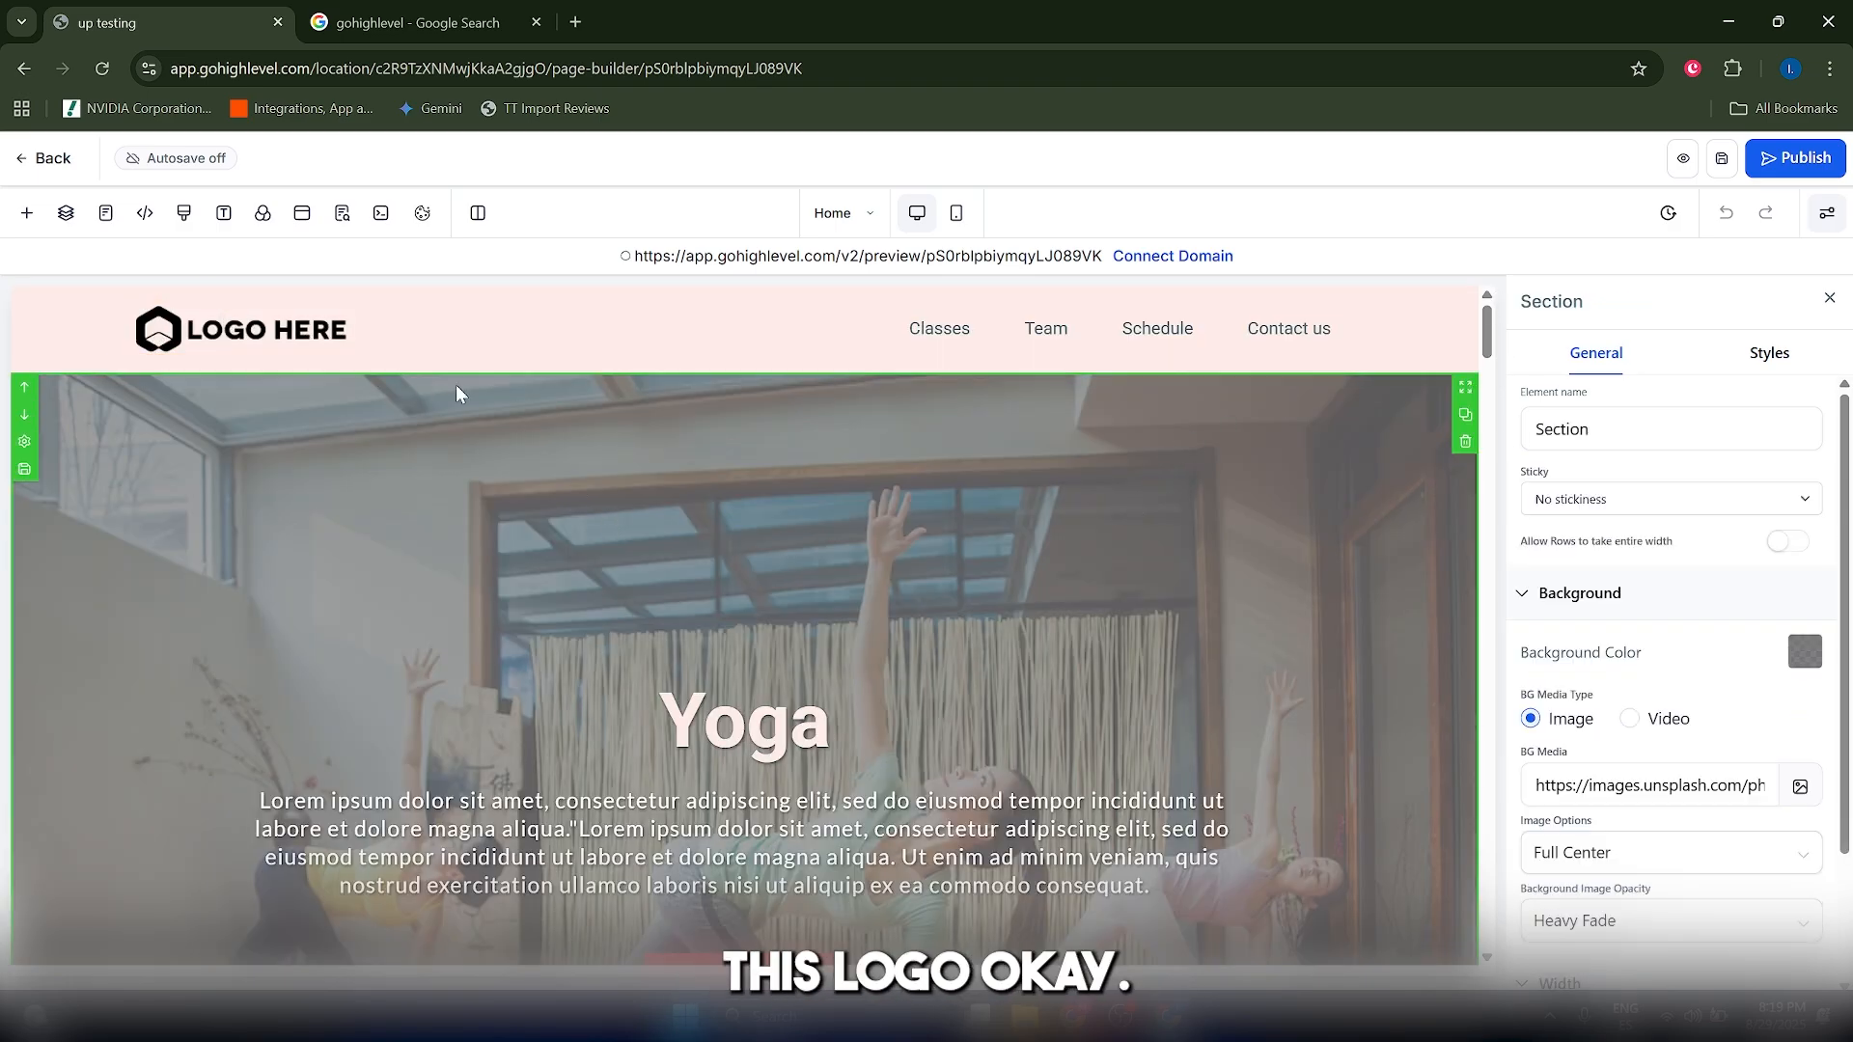
left_click(264, 336)
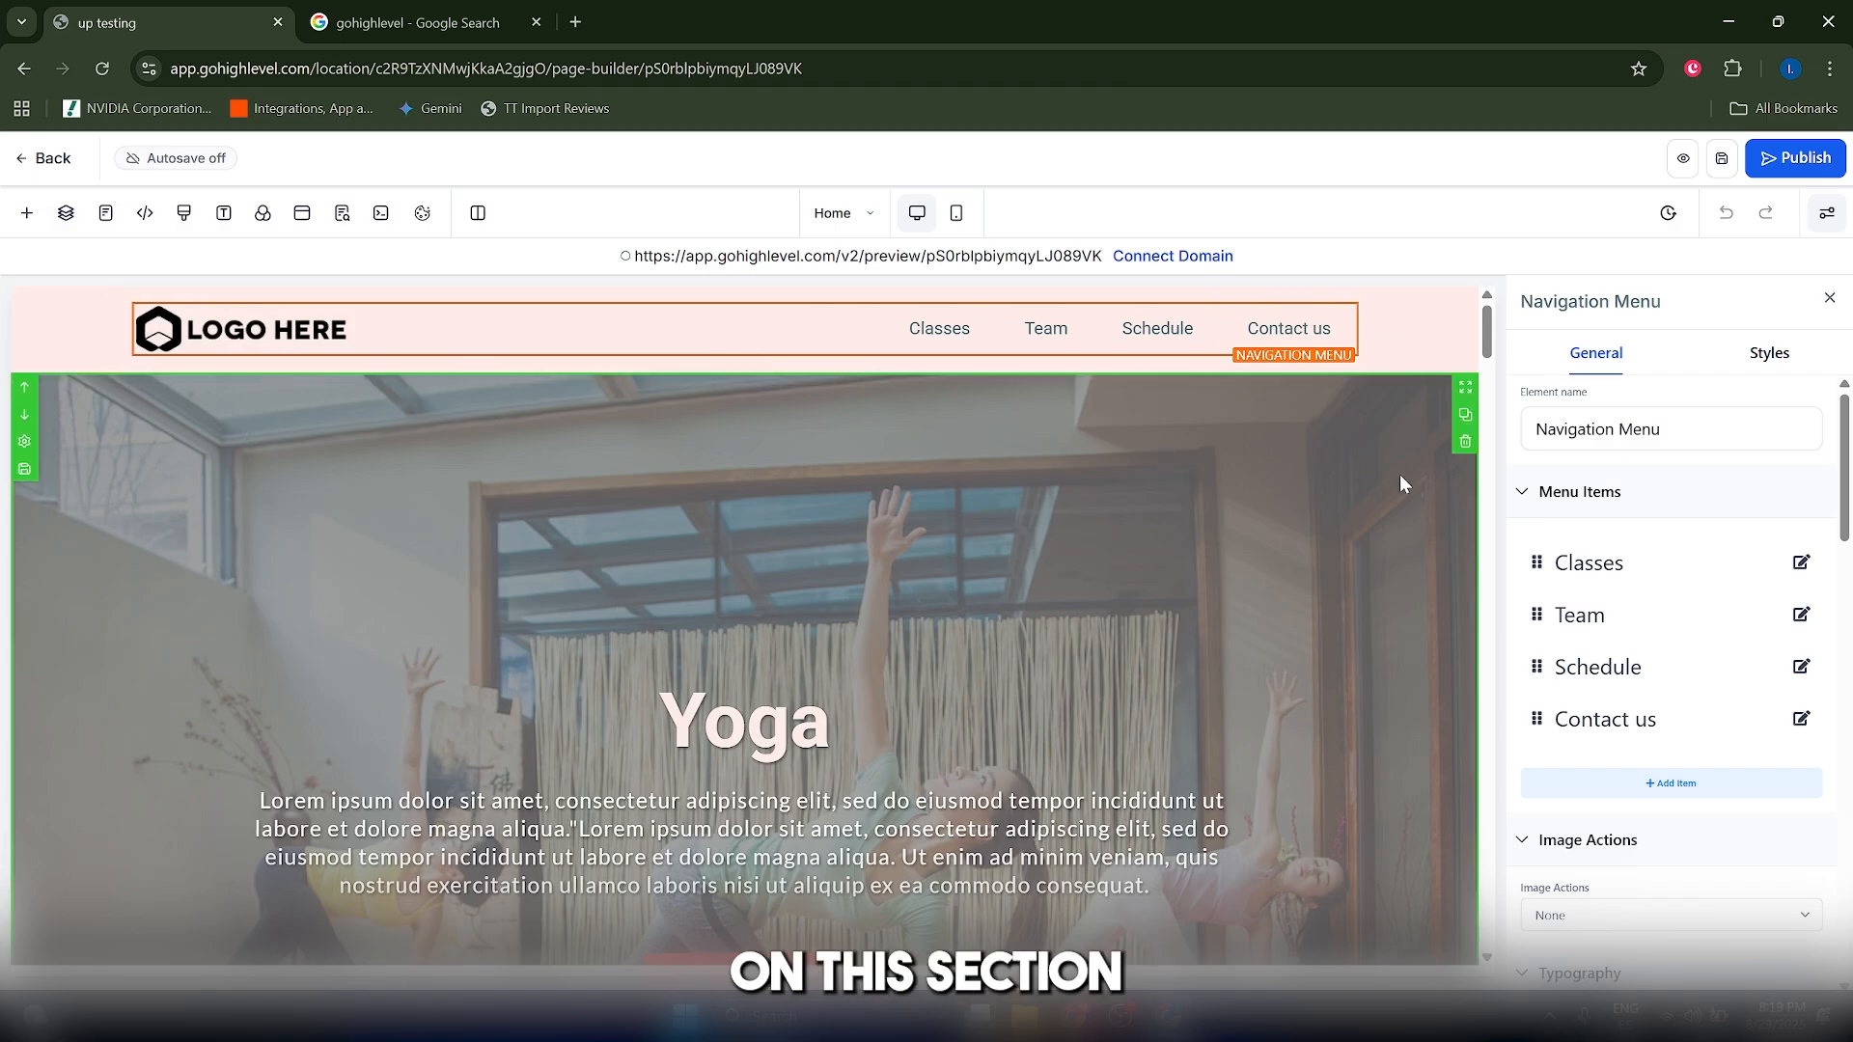
scroll(1847, 482, "down", 1)
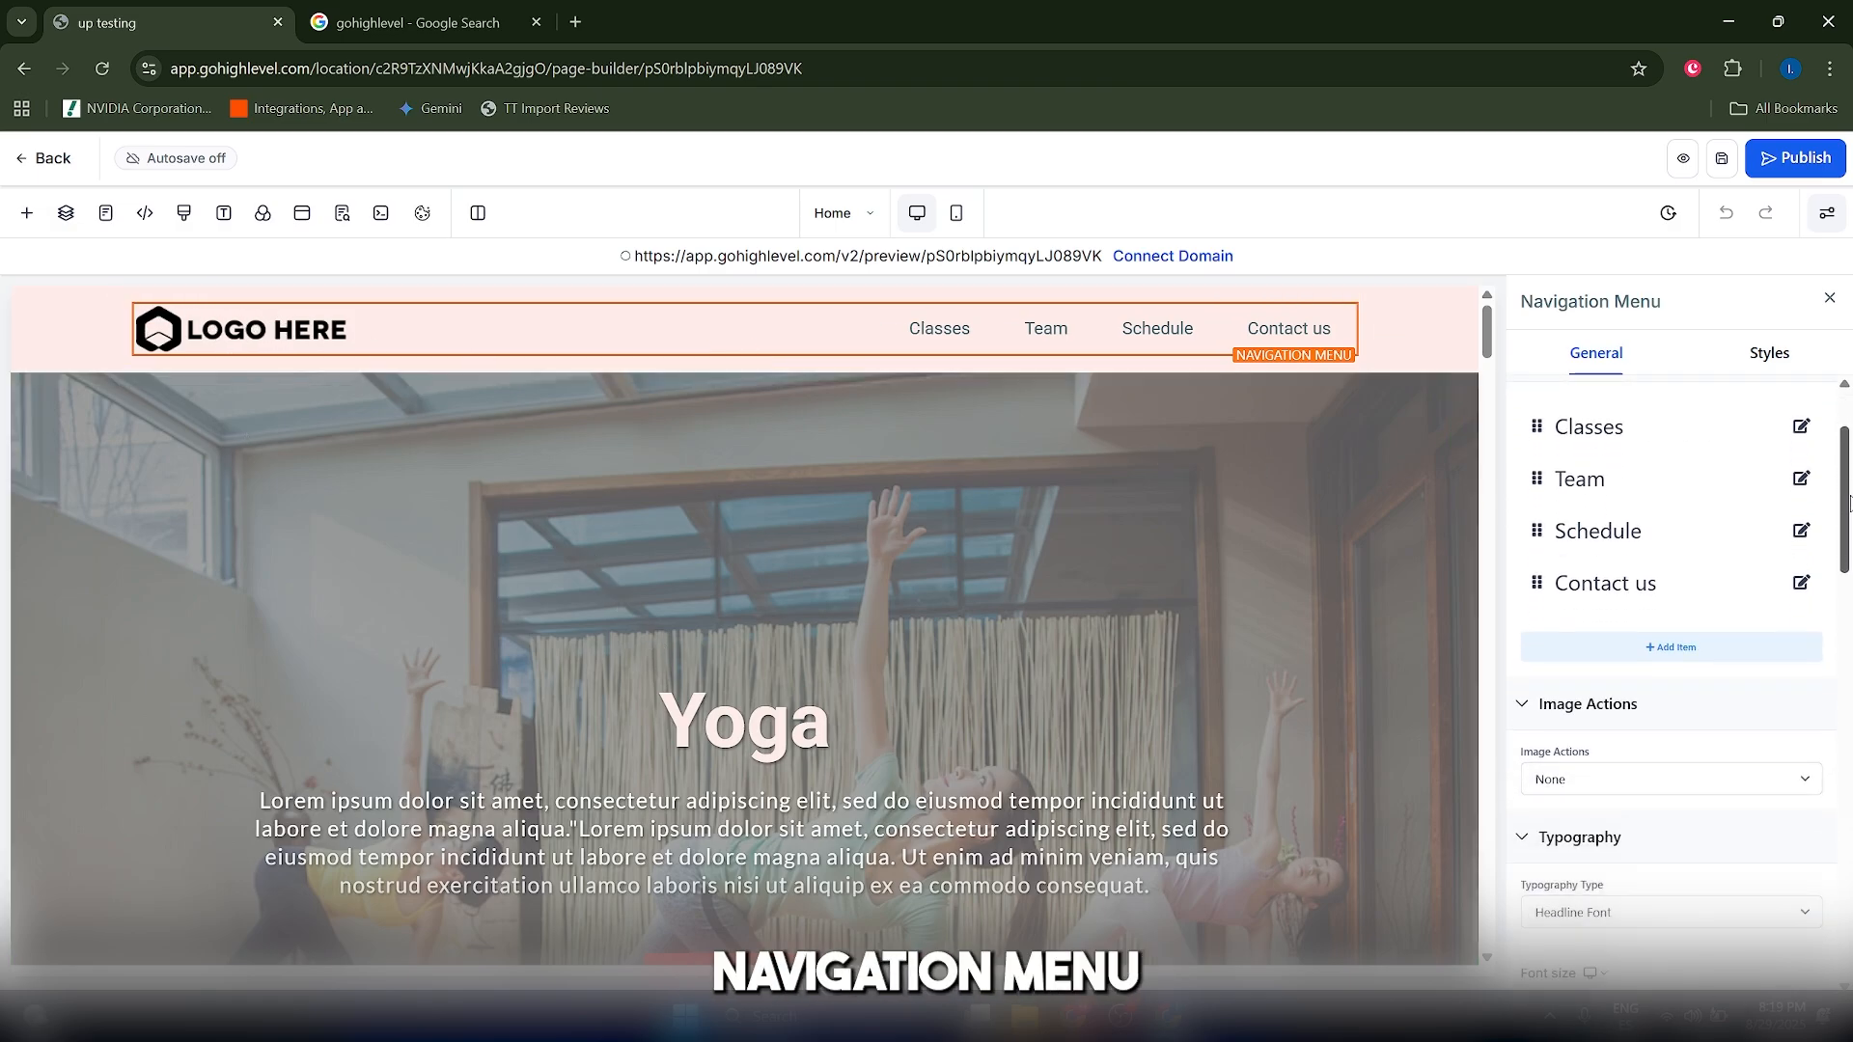
scroll(1583, 617, "up", 1)
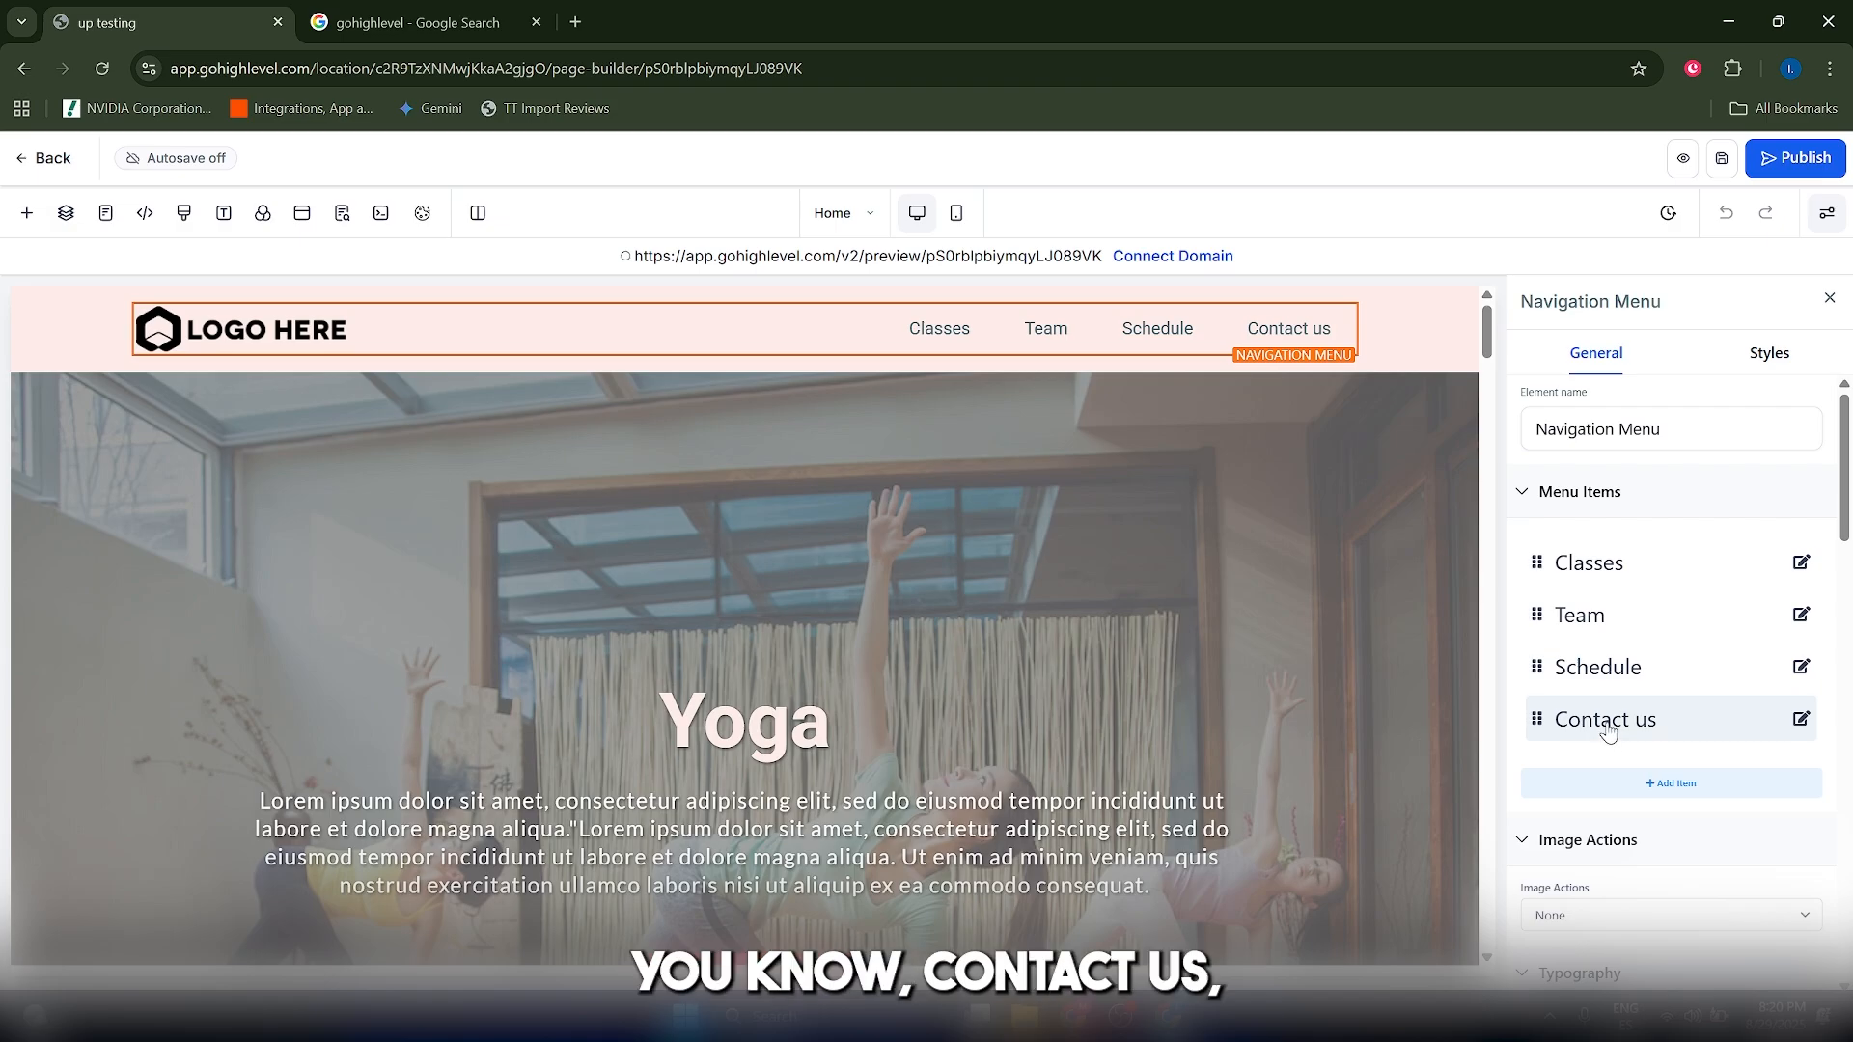
Step: Retitle the Contact us menu item "Message us" and back to "Contact us", and view the Team item's link settings without changing them
left_click(1801, 718)
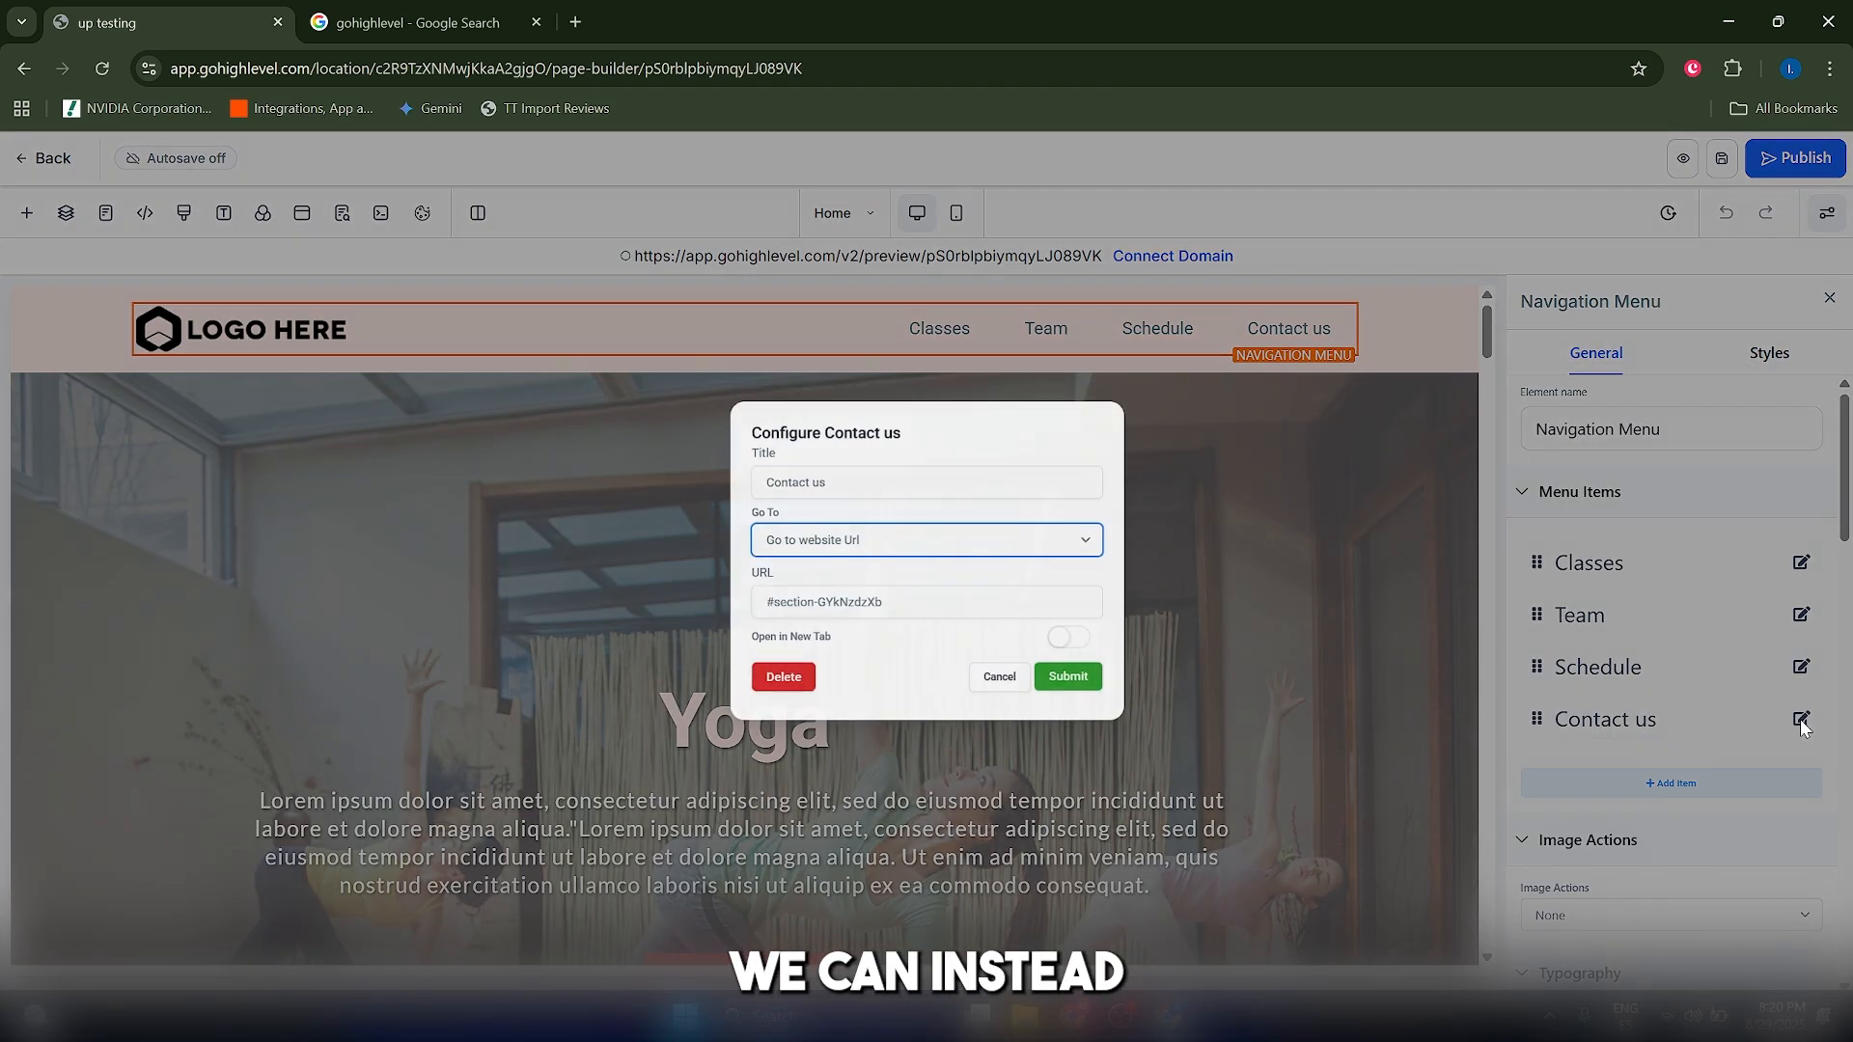
left_click_drag(832, 482, 746, 487)
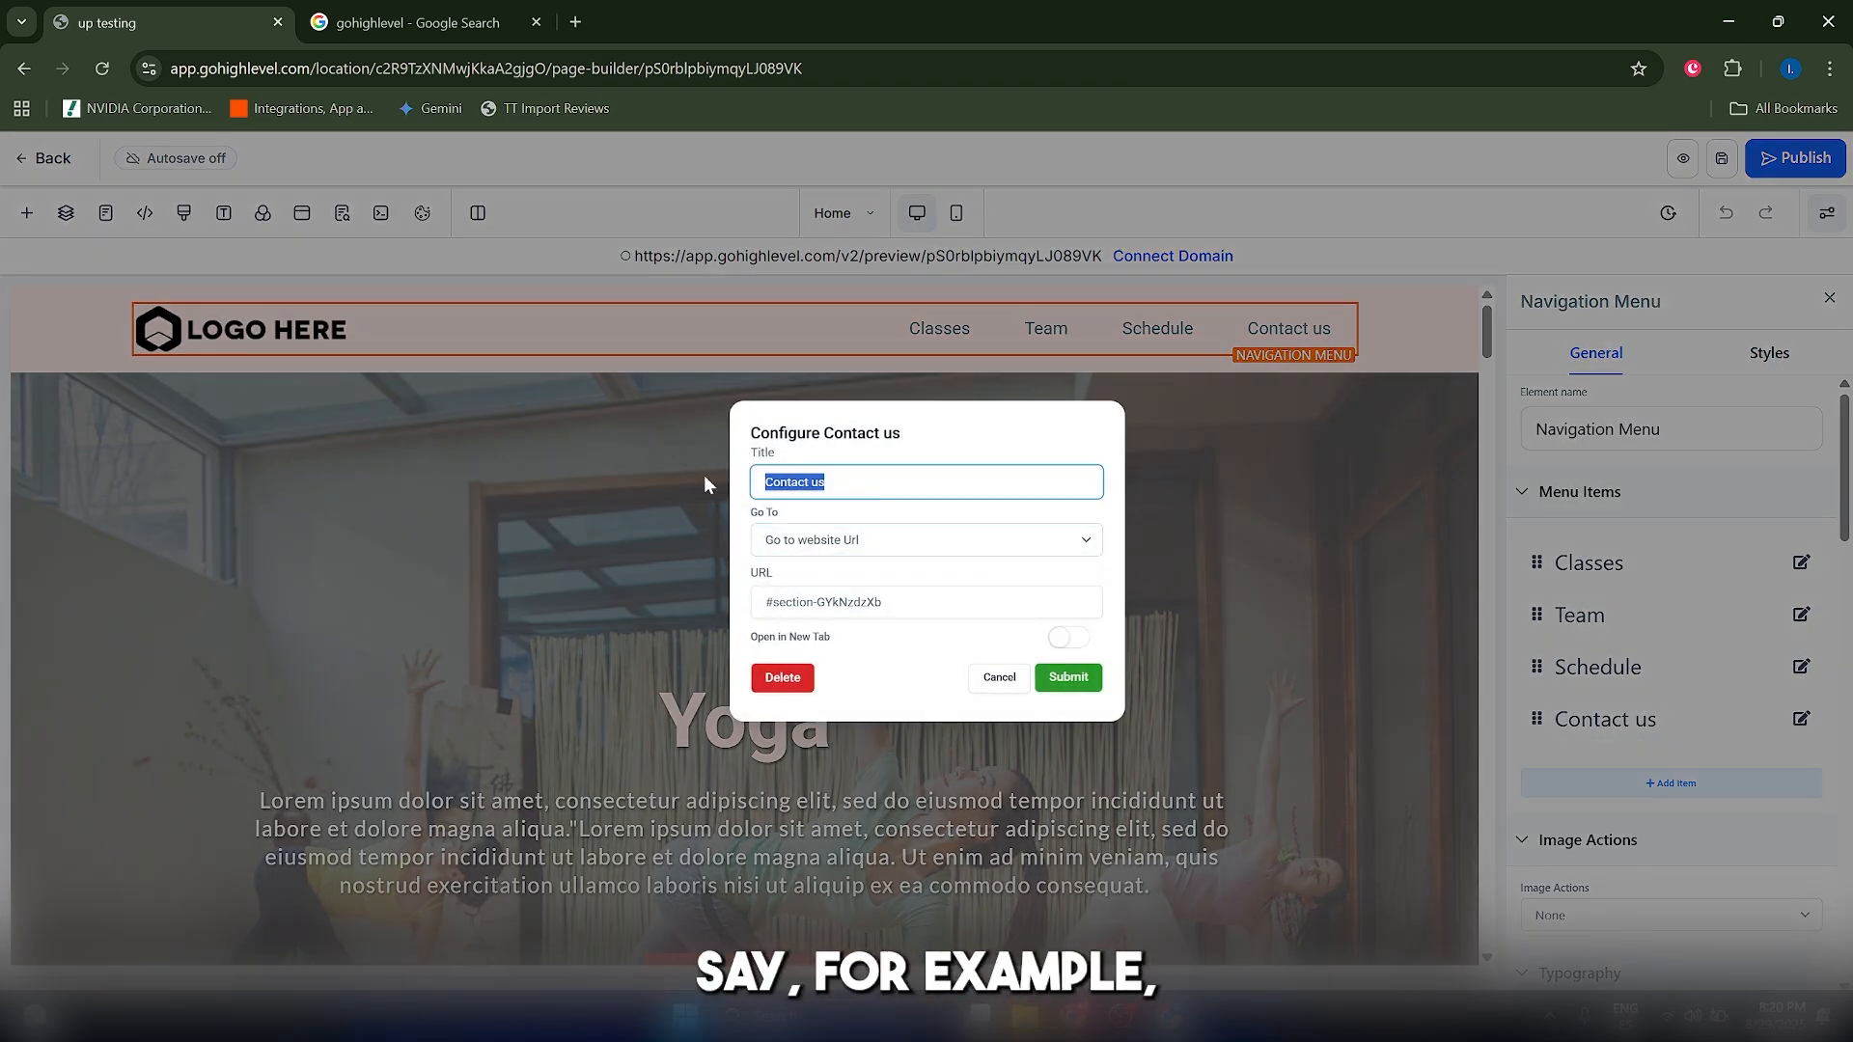
type("Message us")
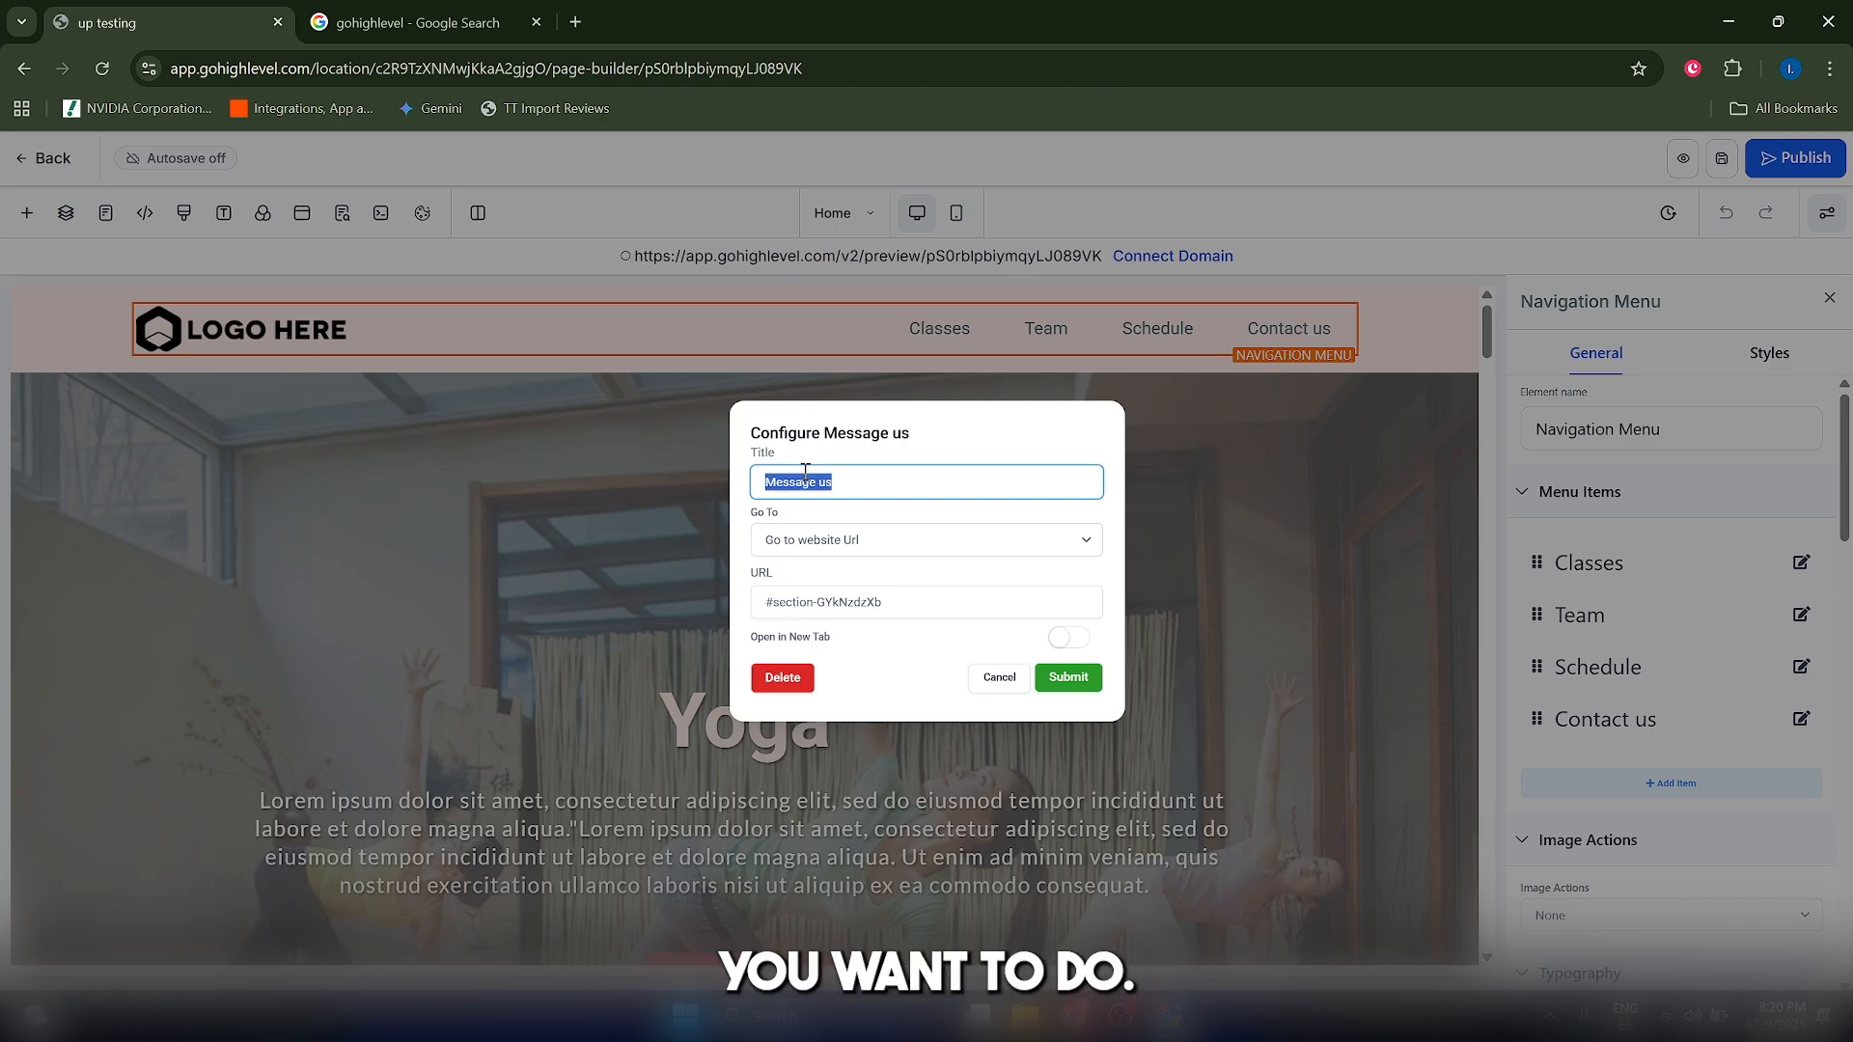
type("Contact us")
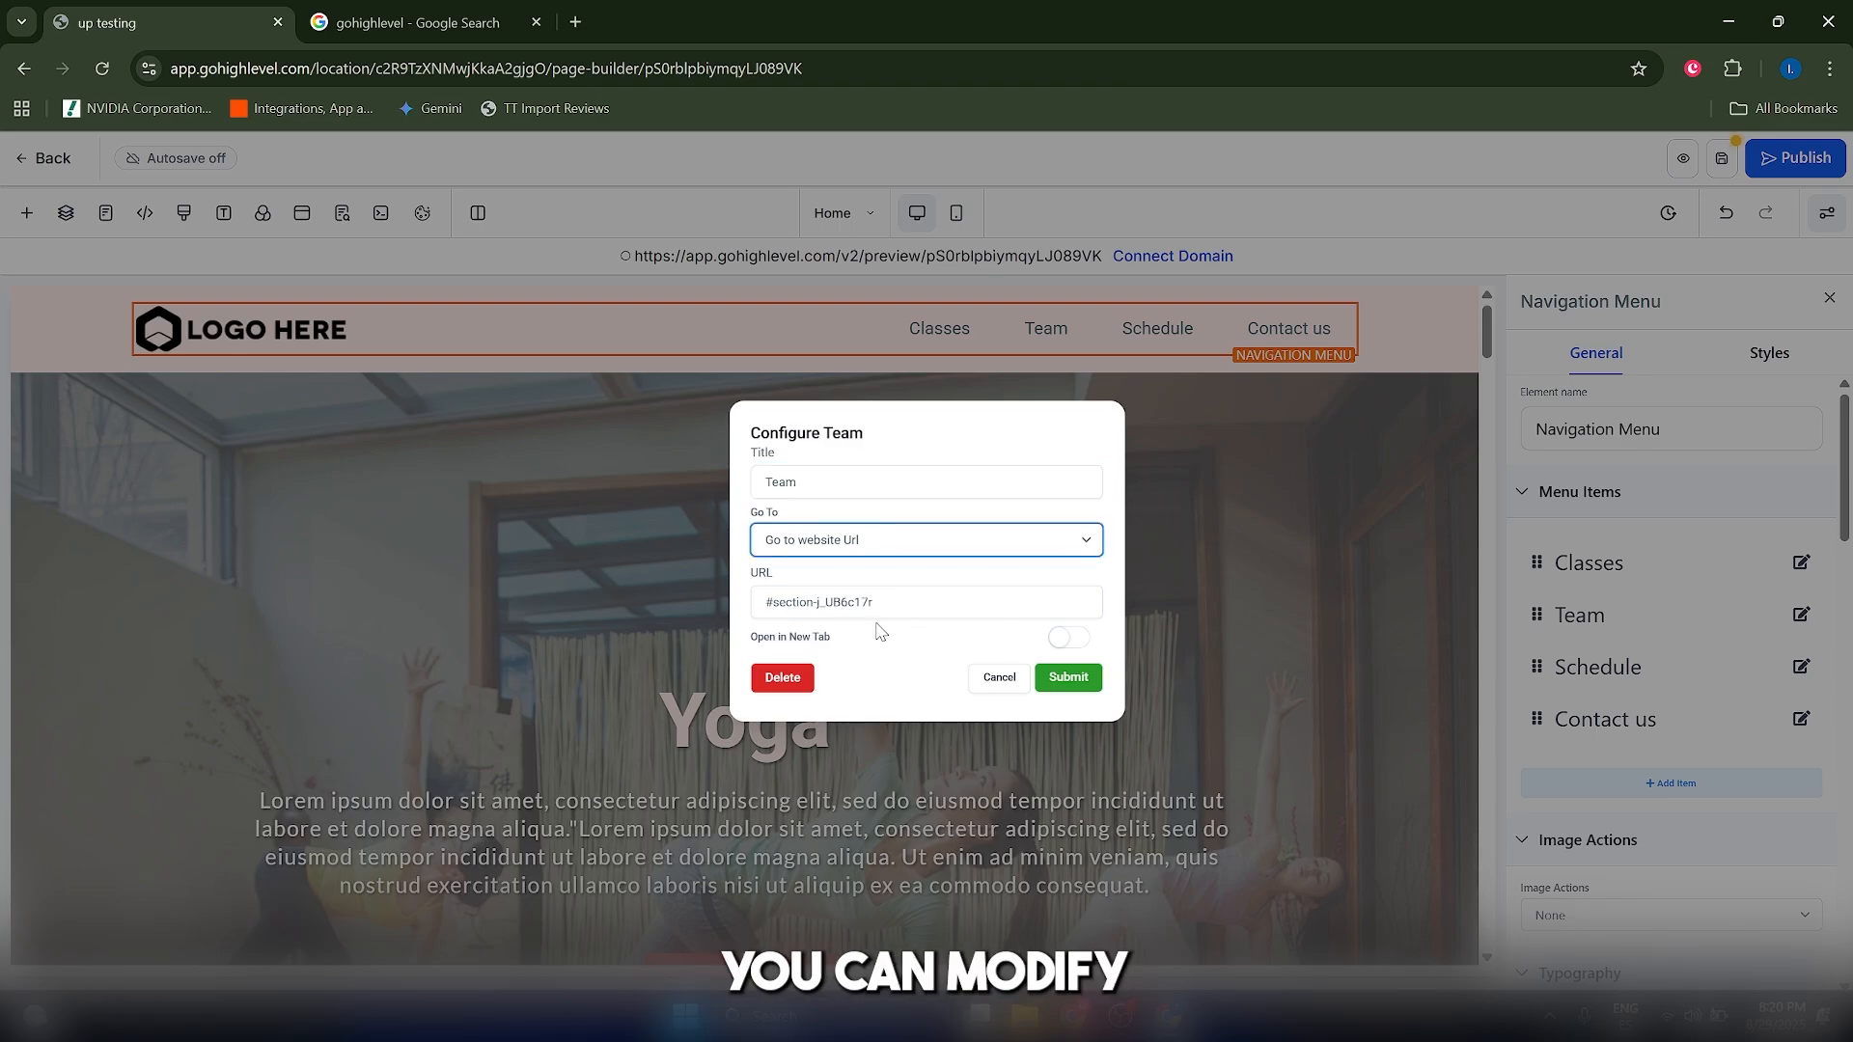
left_click_drag(878, 604, 746, 608)
left_click(996, 679)
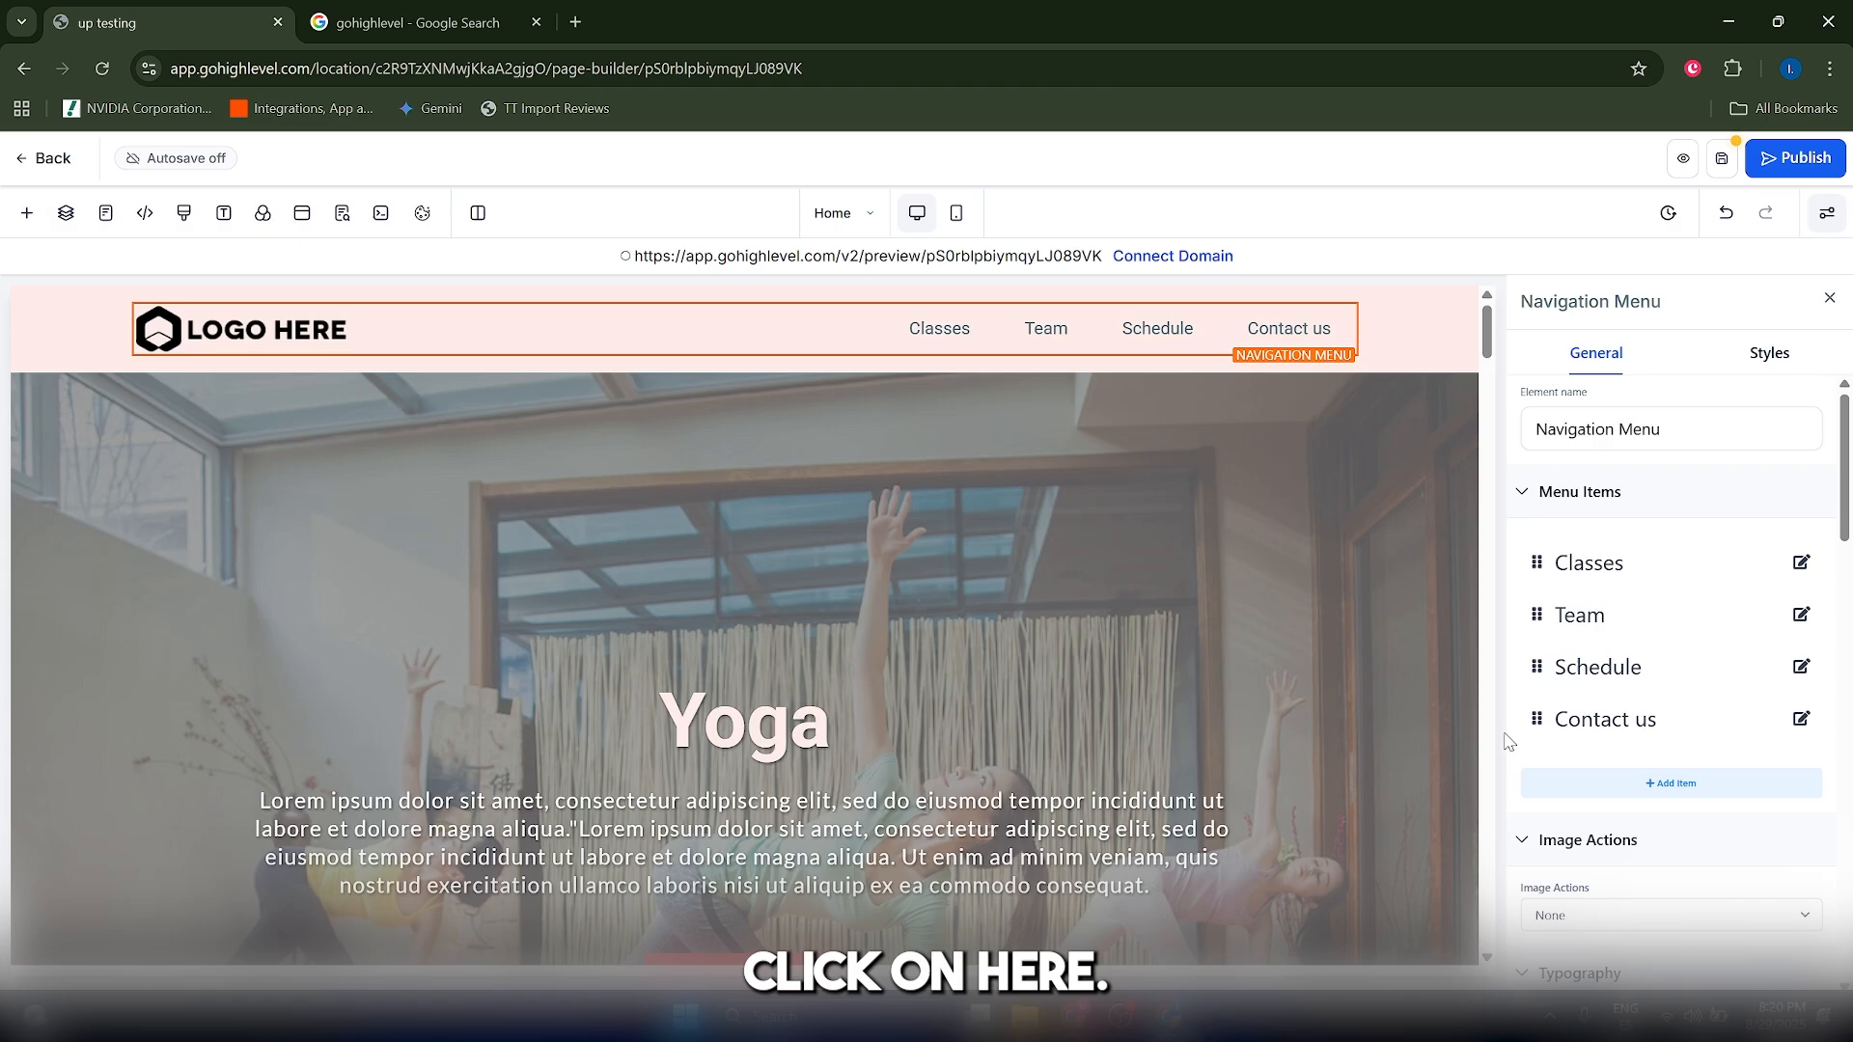
Step: In the navigation menu's logo settings, open the image chooser for the brand logo and enable Optimize Image Load
scroll(1613, 749, "down", 1)
scroll(1660, 703, "up", 1)
scroll(1660, 703, "down", 10)
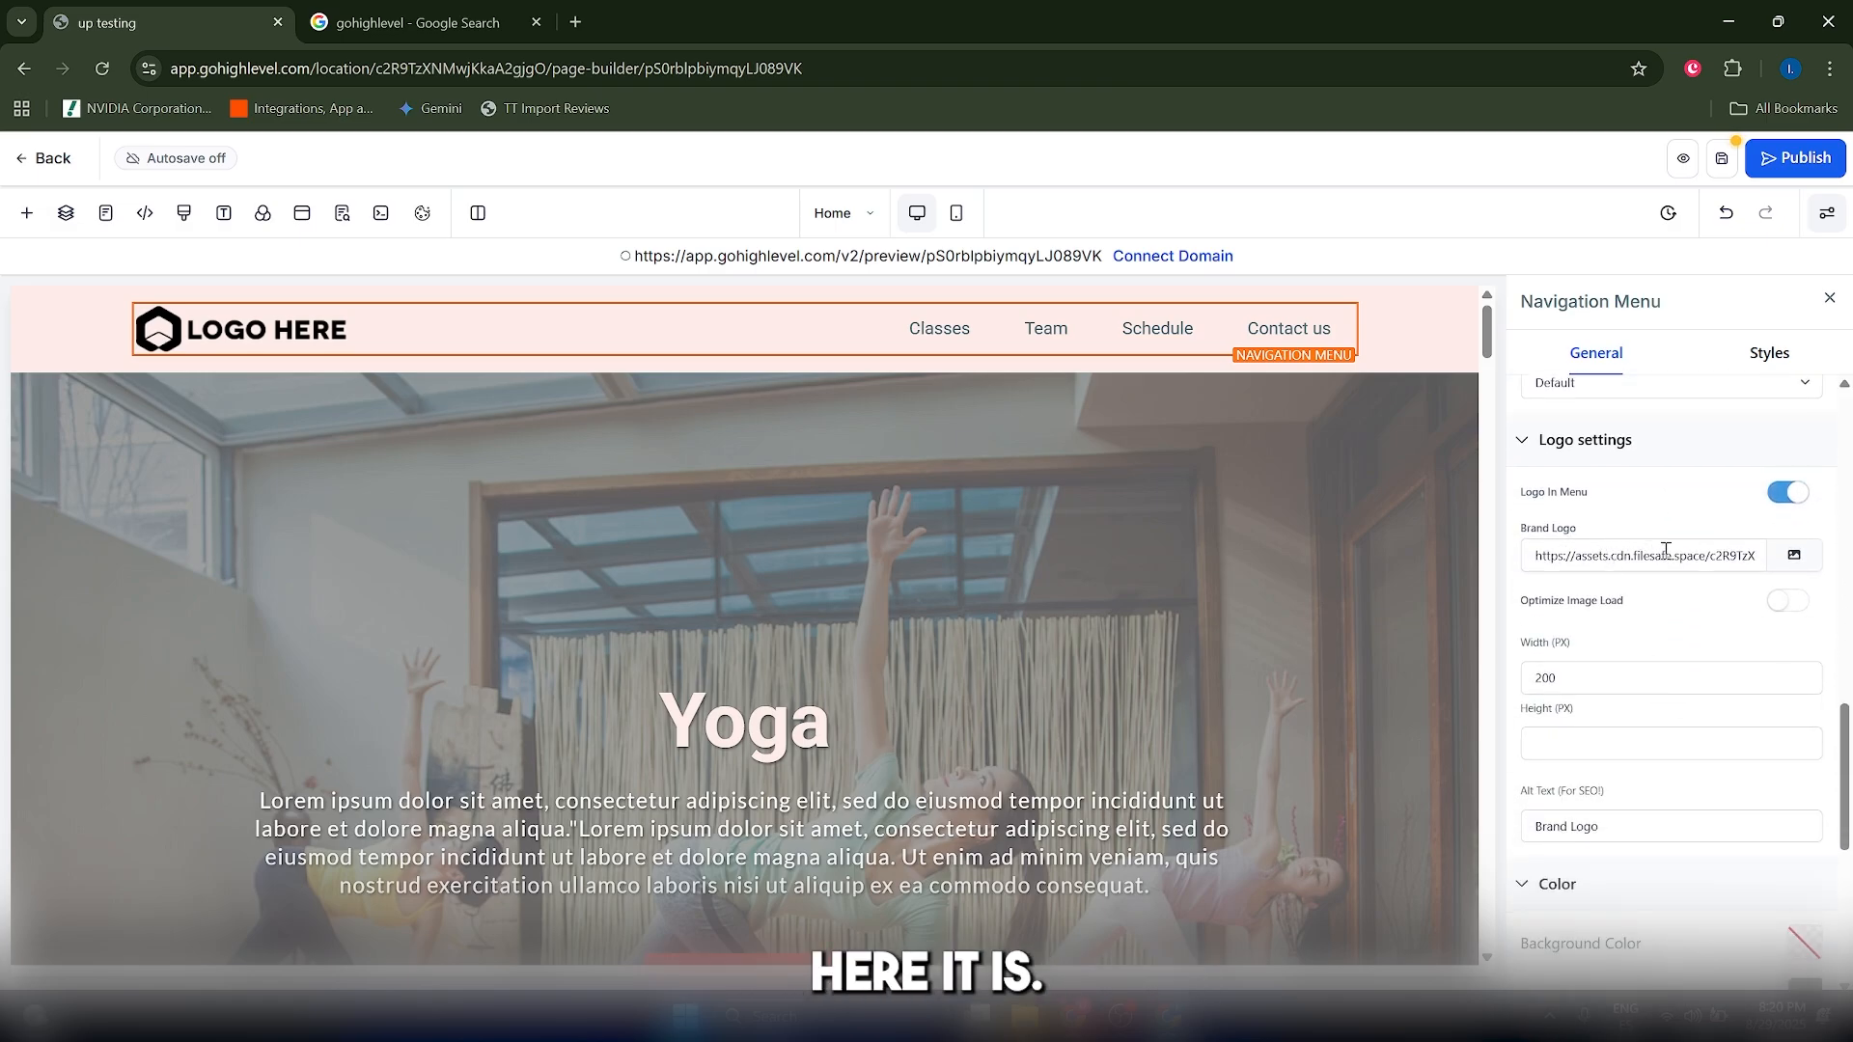
triple_click(1562, 555)
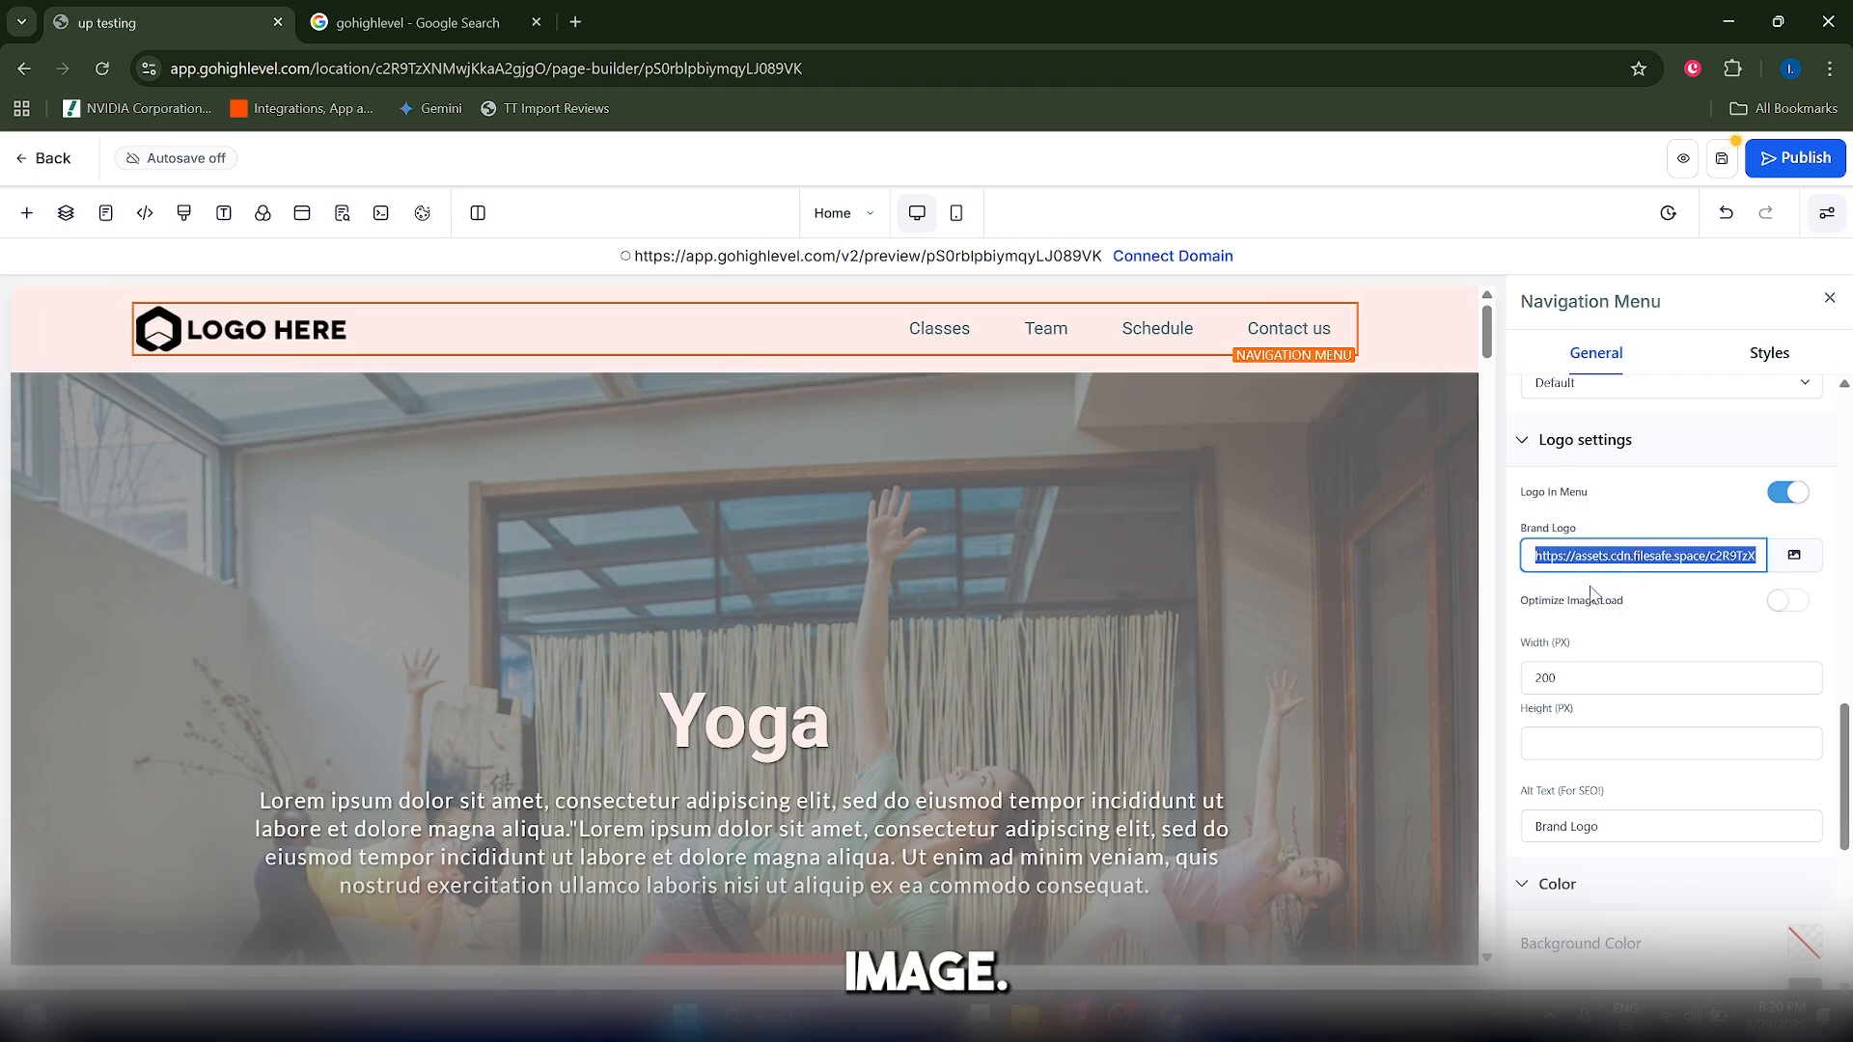
left_click(1793, 559)
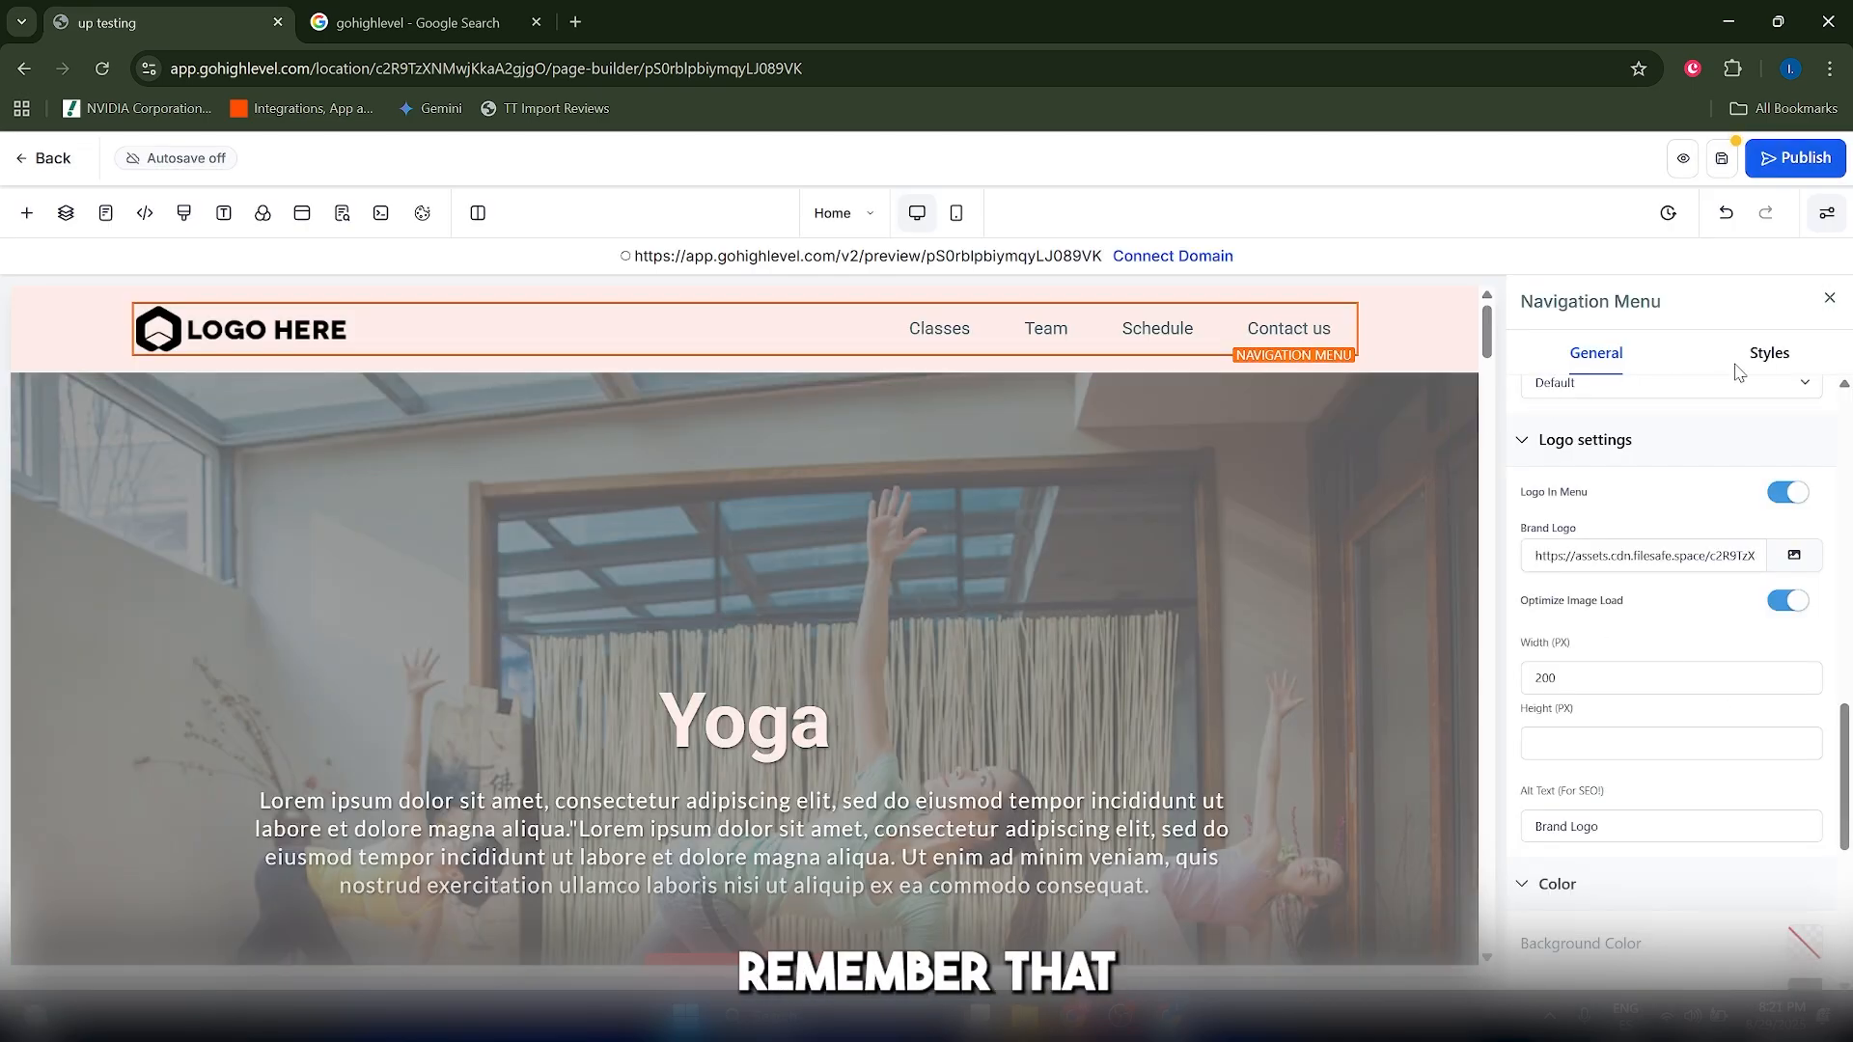
Step: Review the navigation menu's style settings for margins, alignment, border, dropdown options and menu item spacing
left_click(1768, 360)
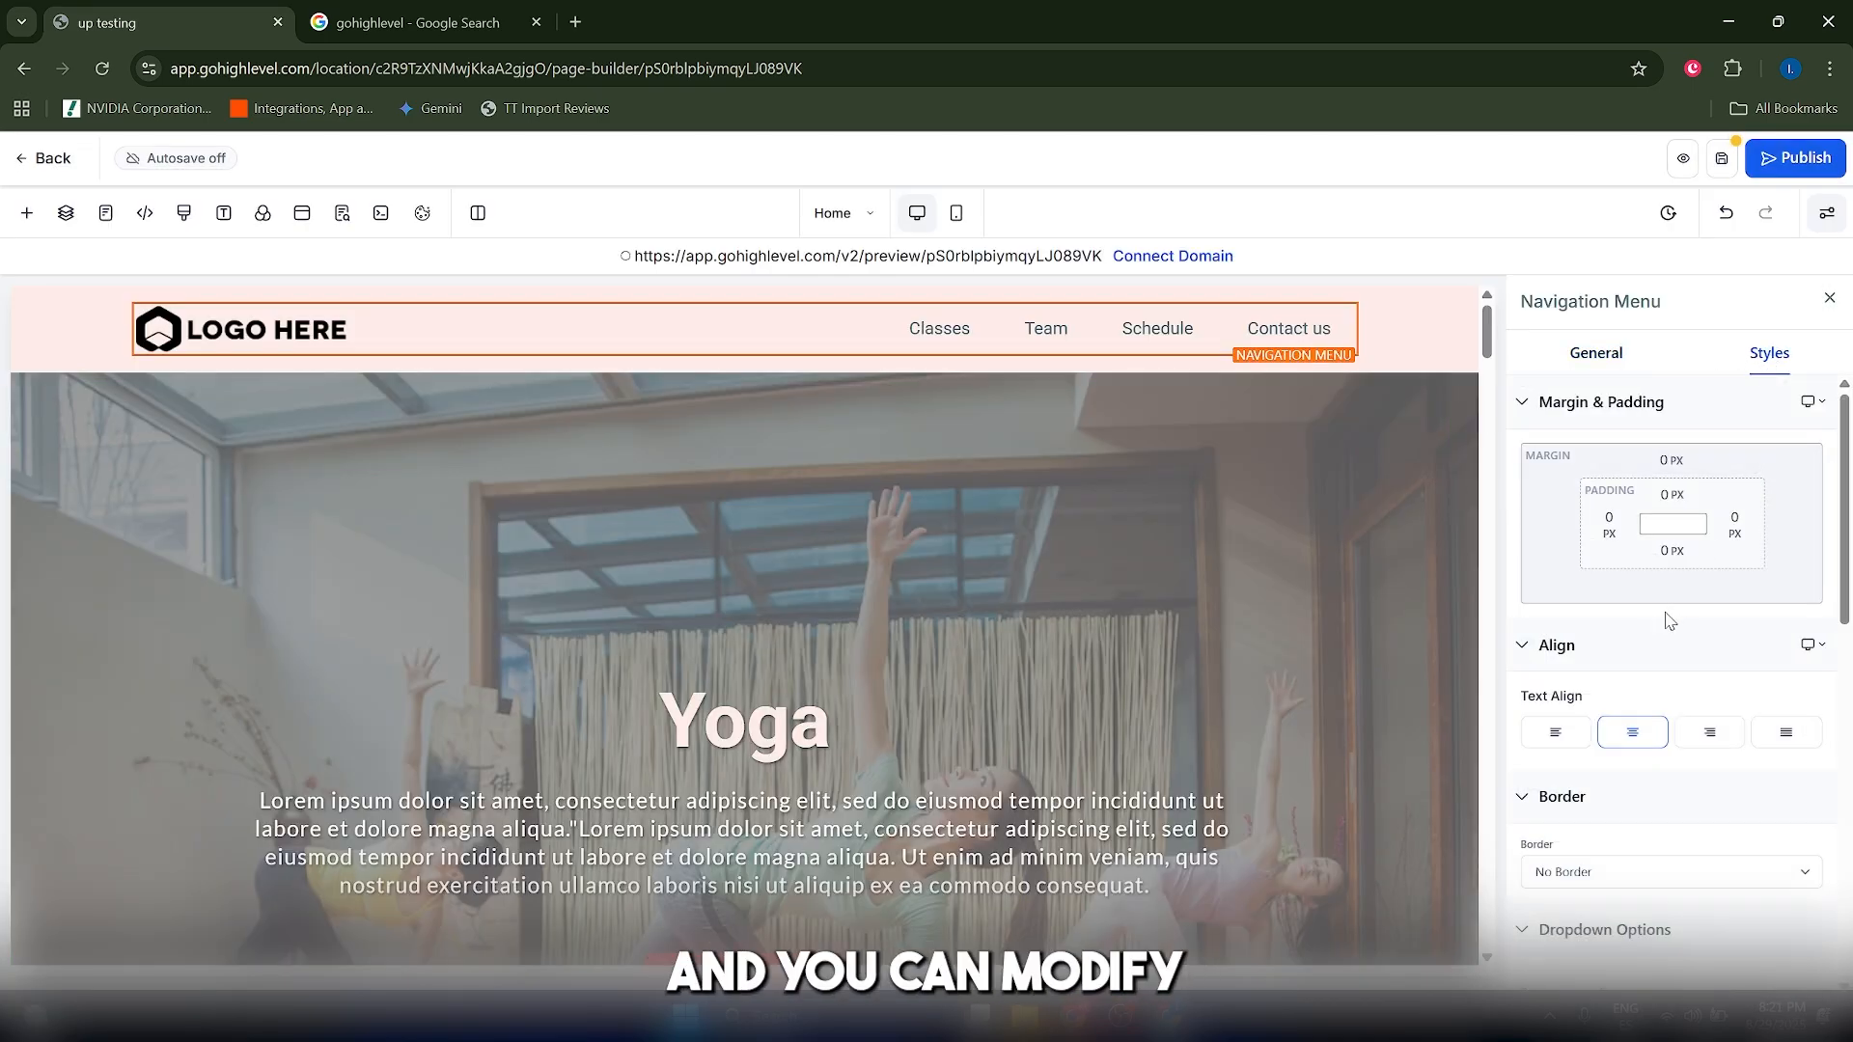
scroll(1668, 618, "down", 2)
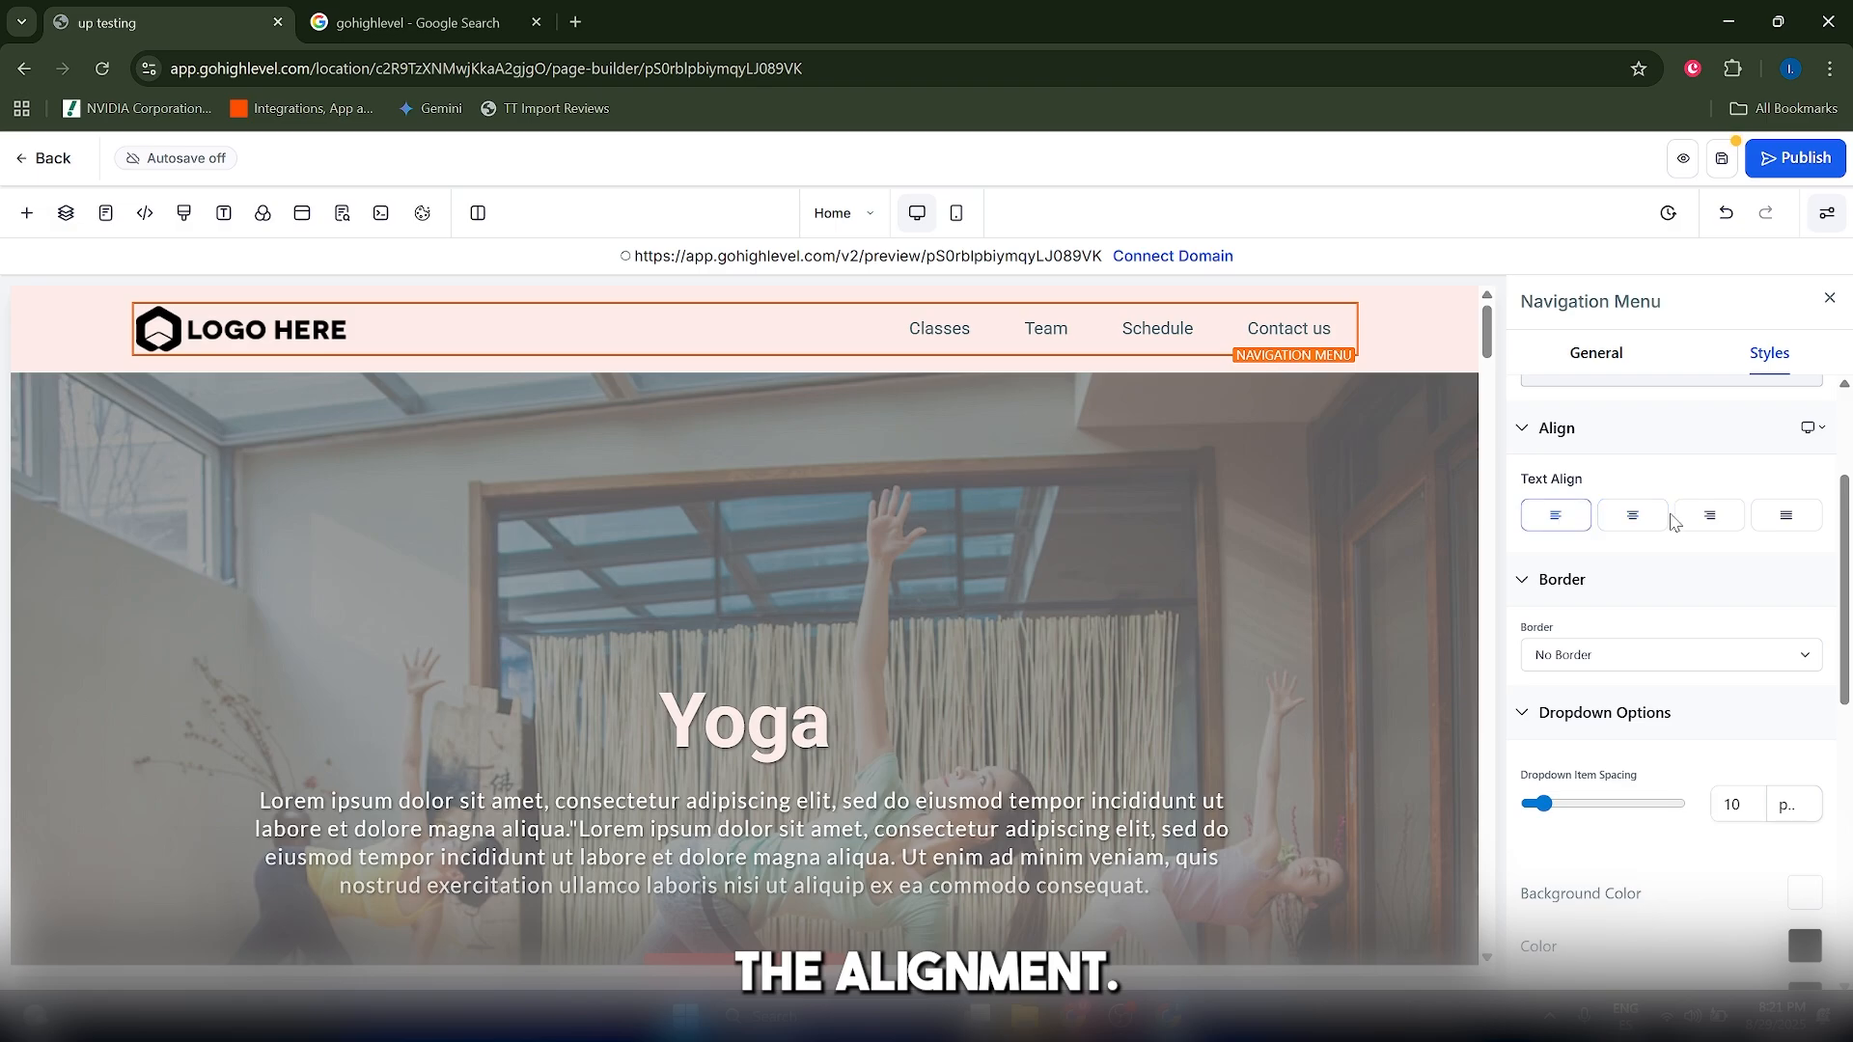
scroll(1685, 645, "down", 3)
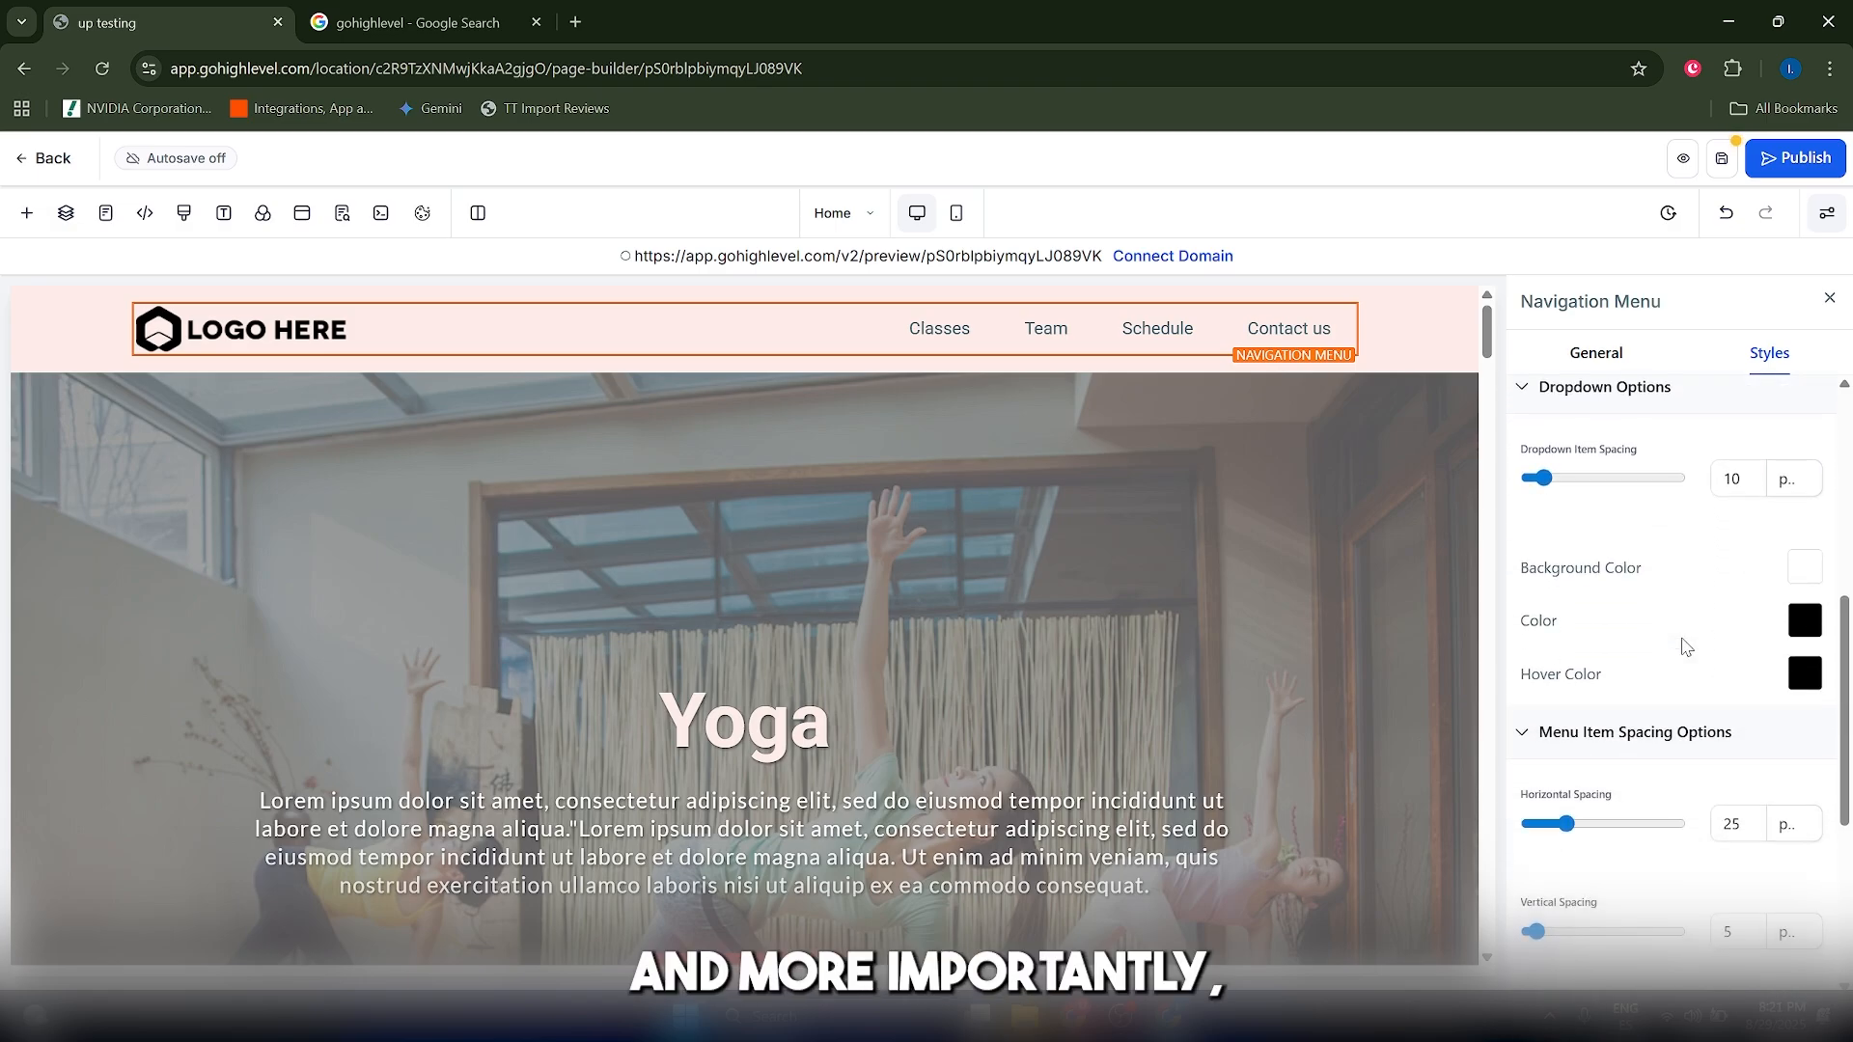
scroll(1800, 596, "down", 2)
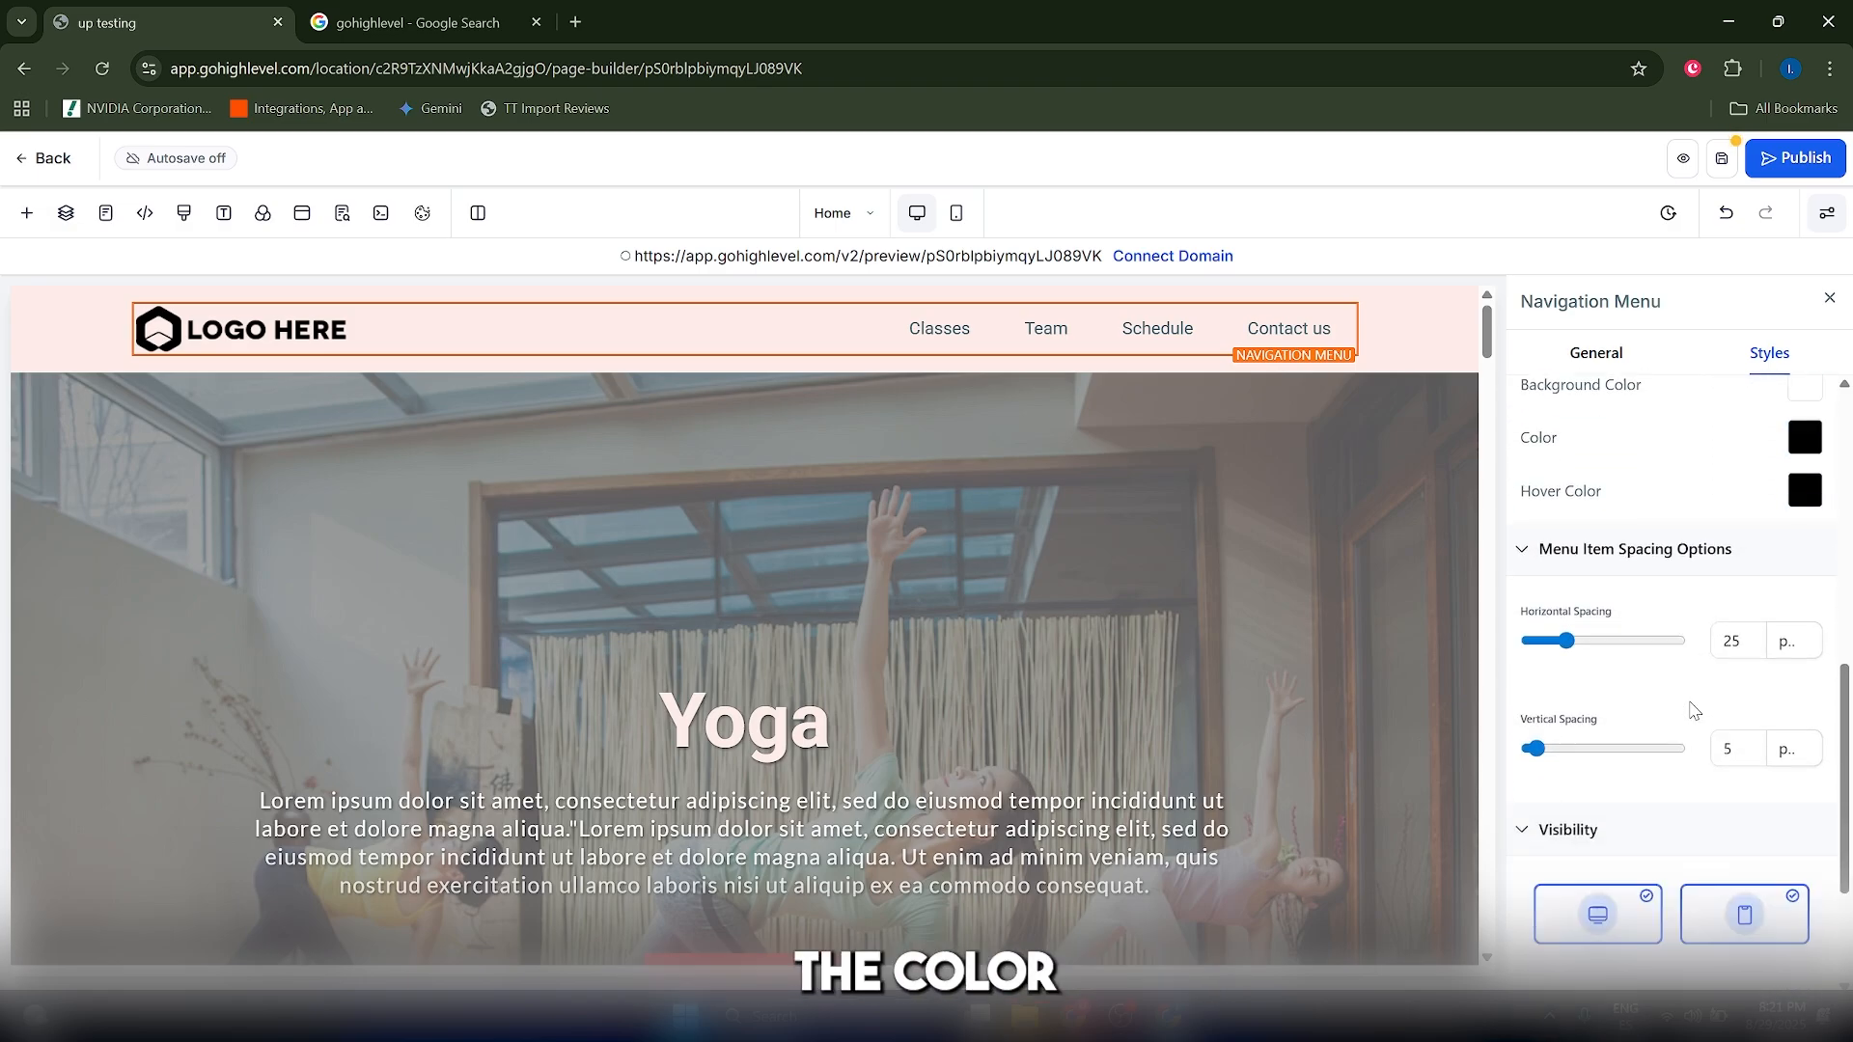
scroll(1709, 709, "up", 7)
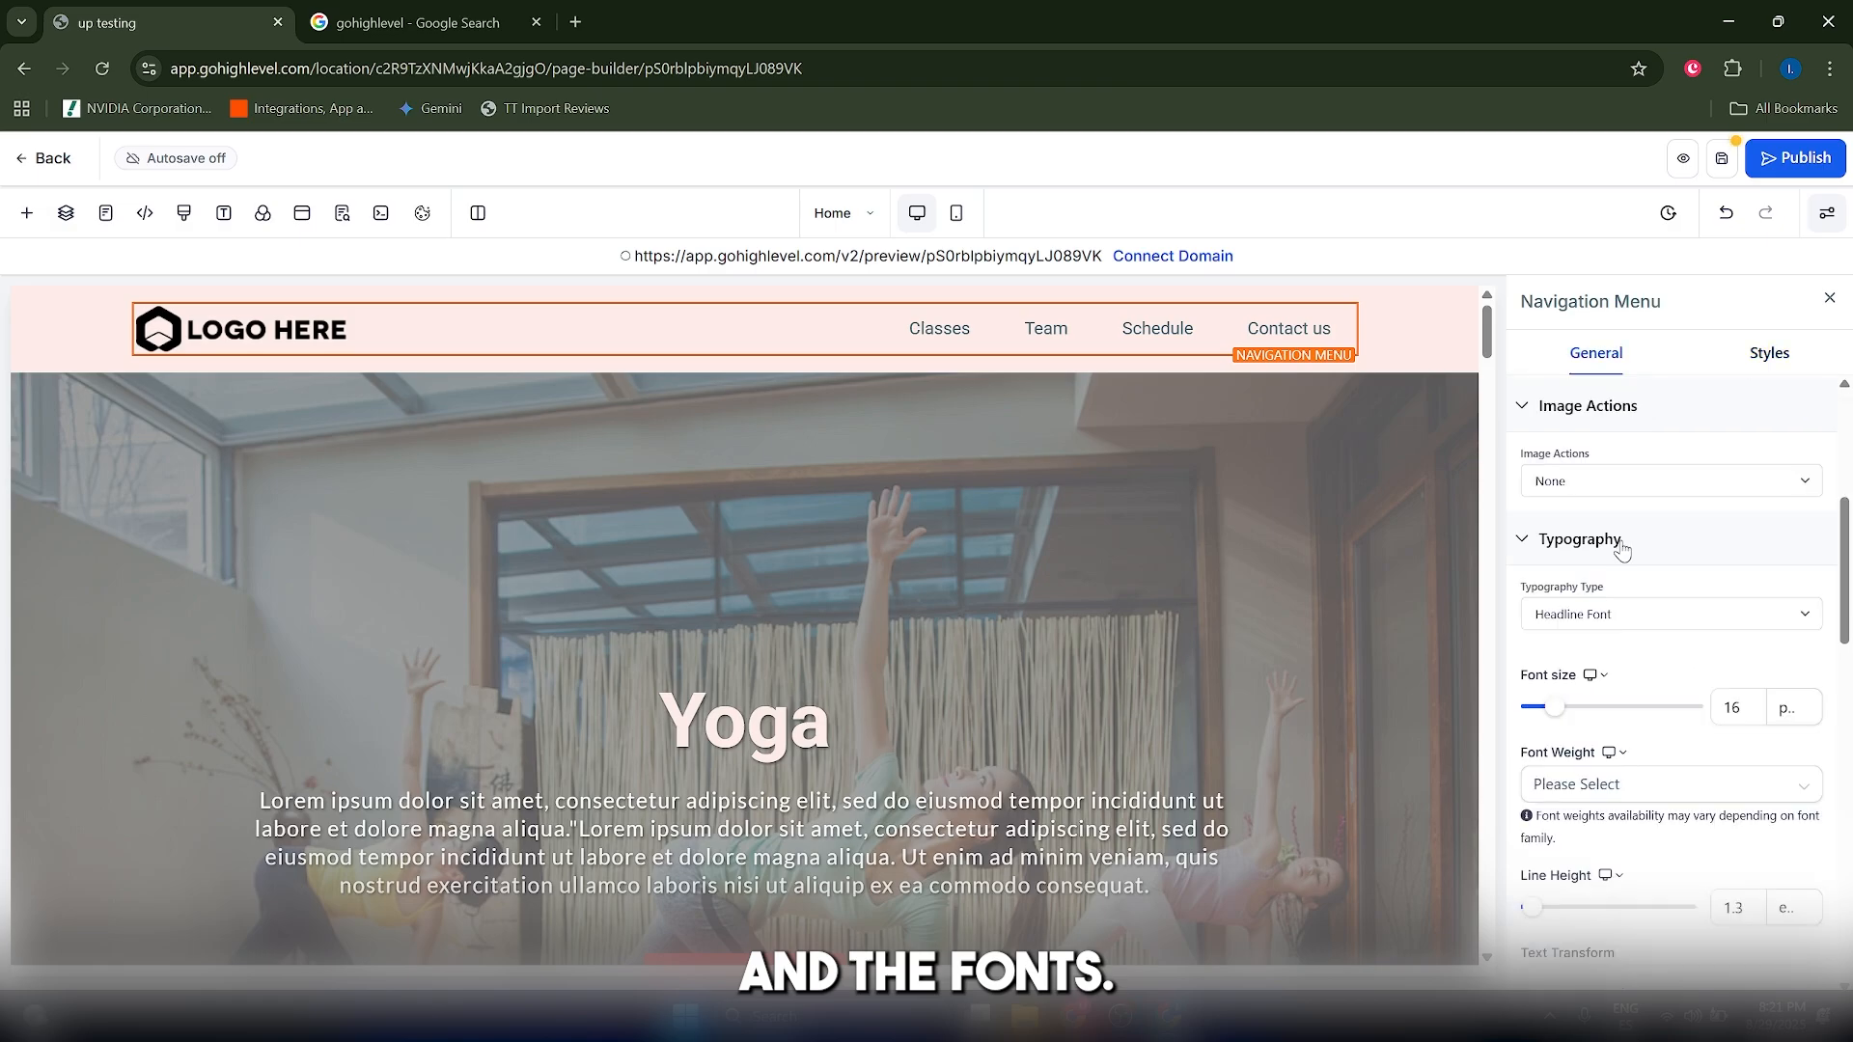
Step: In the navigation menu's typography settings, keep the Headline Font type and set the font weight to 700 - Bold
left_click(1521, 543)
left_click(1521, 543)
left_click(1634, 616)
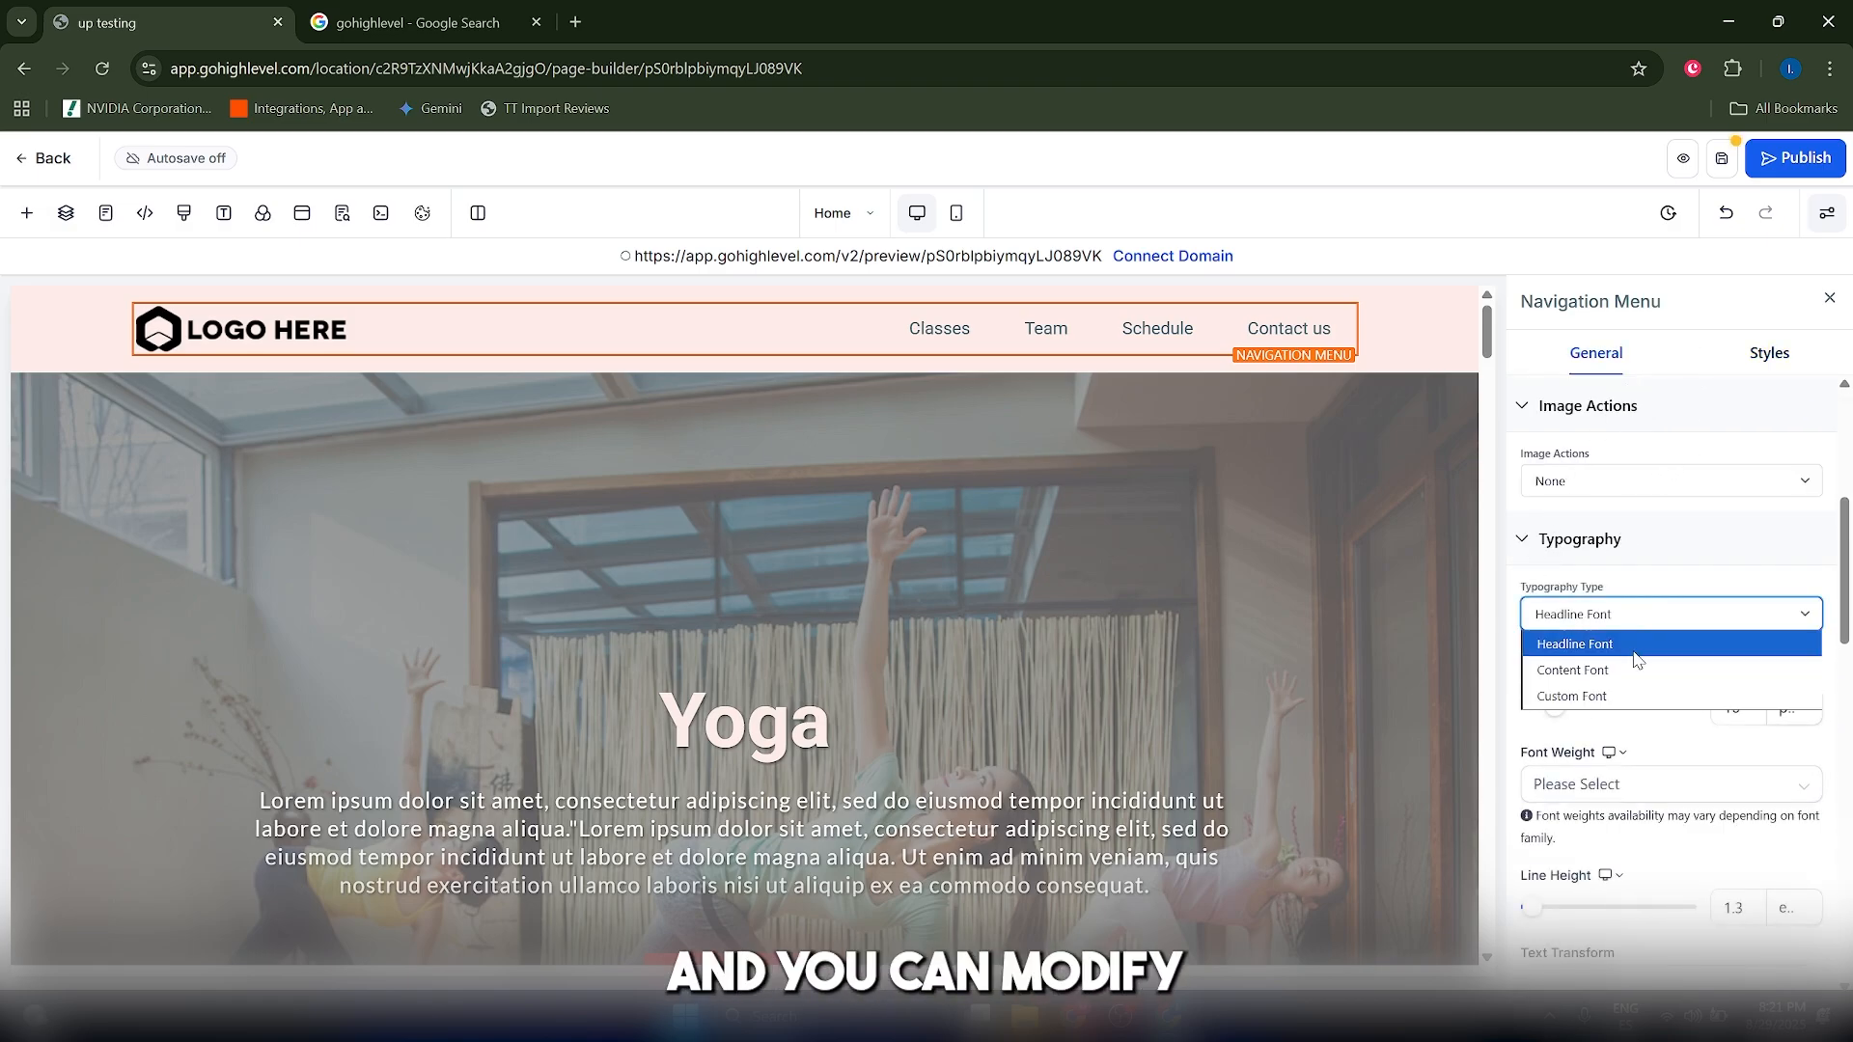
scroll(1612, 731, "down", 1)
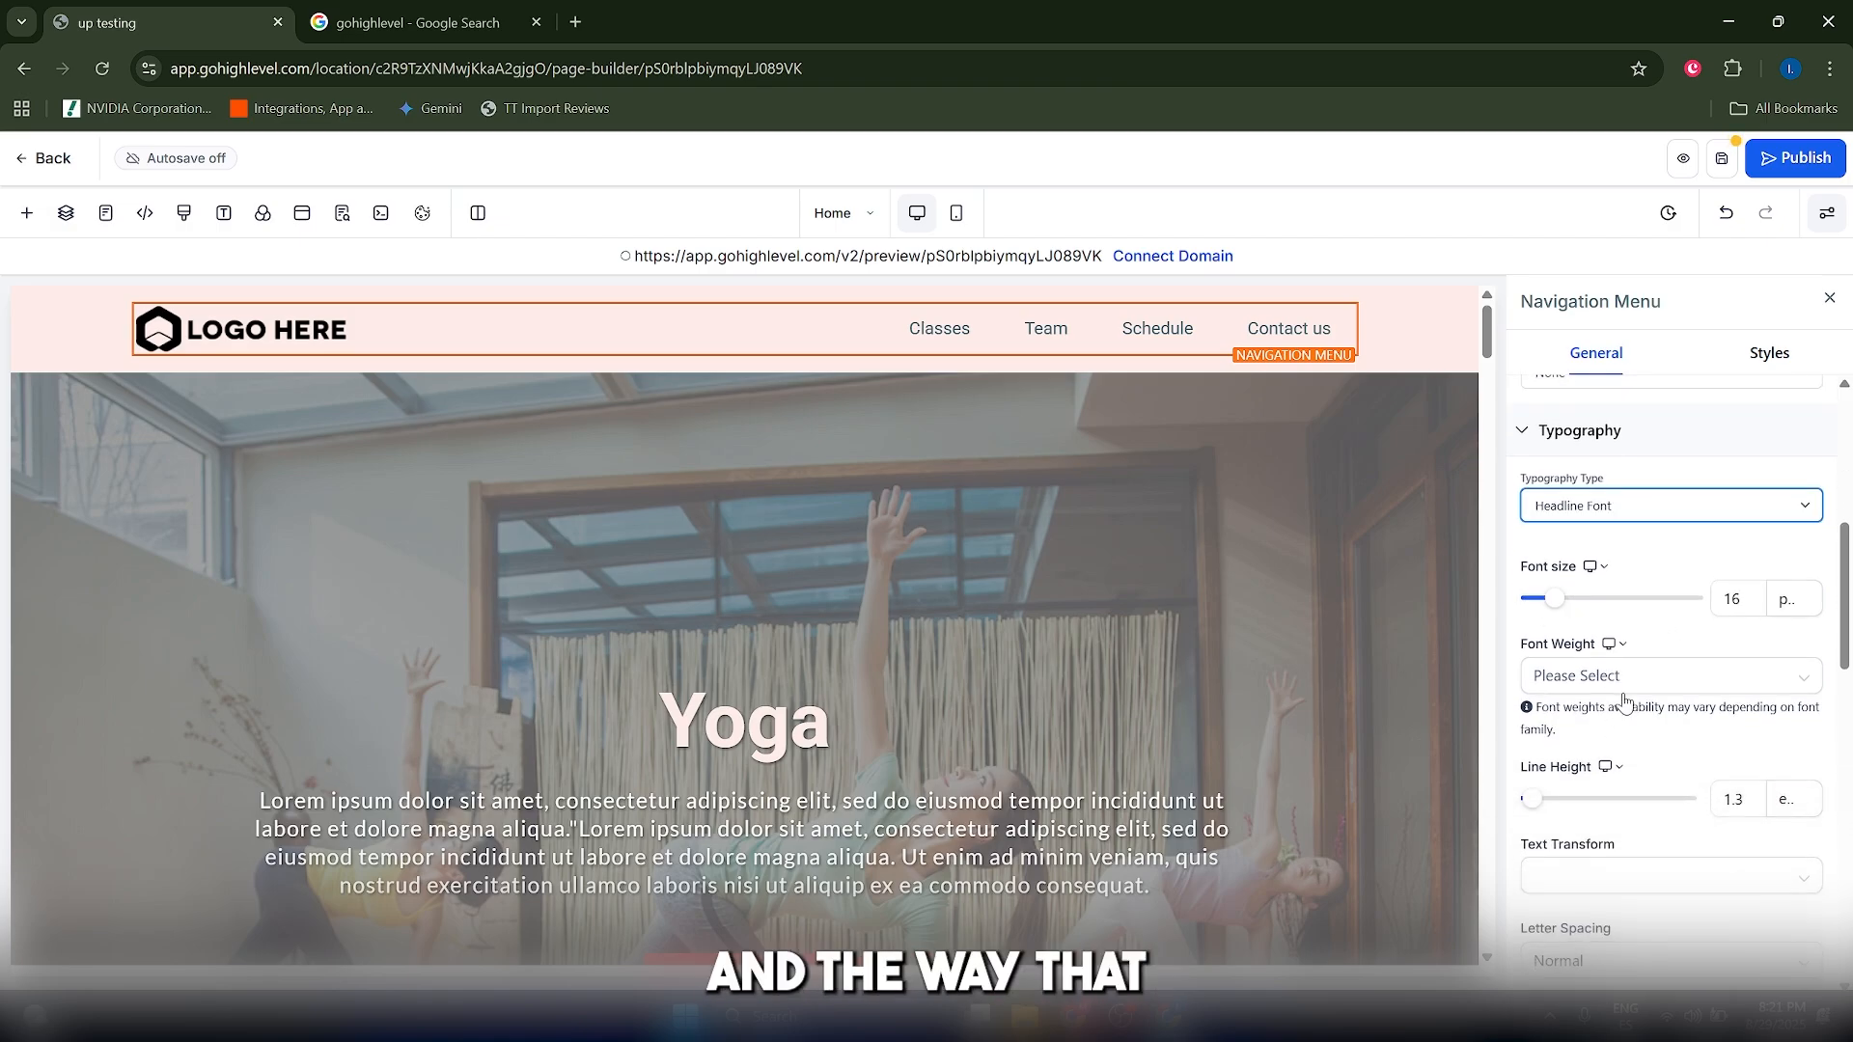
left_click(1631, 677)
scroll(1626, 876, "down", 1)
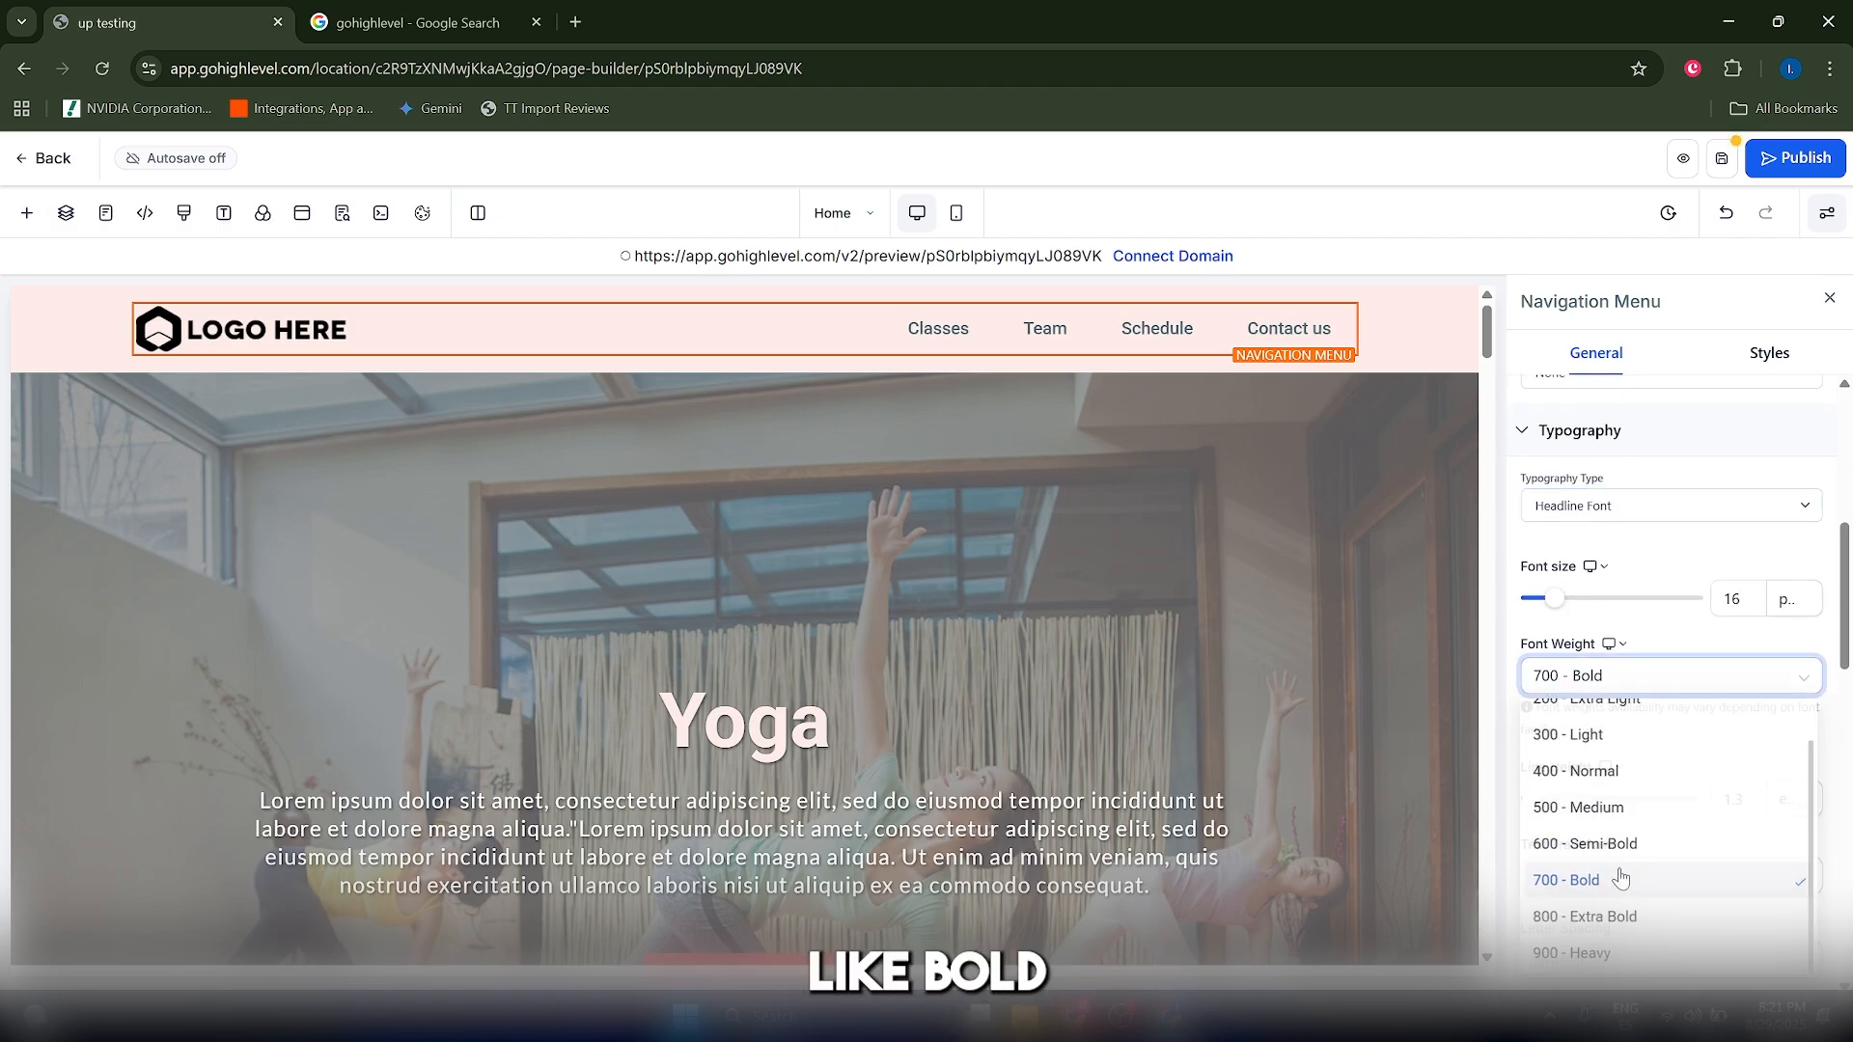
left_click(1621, 878)
scroll(1618, 818, "down", 2)
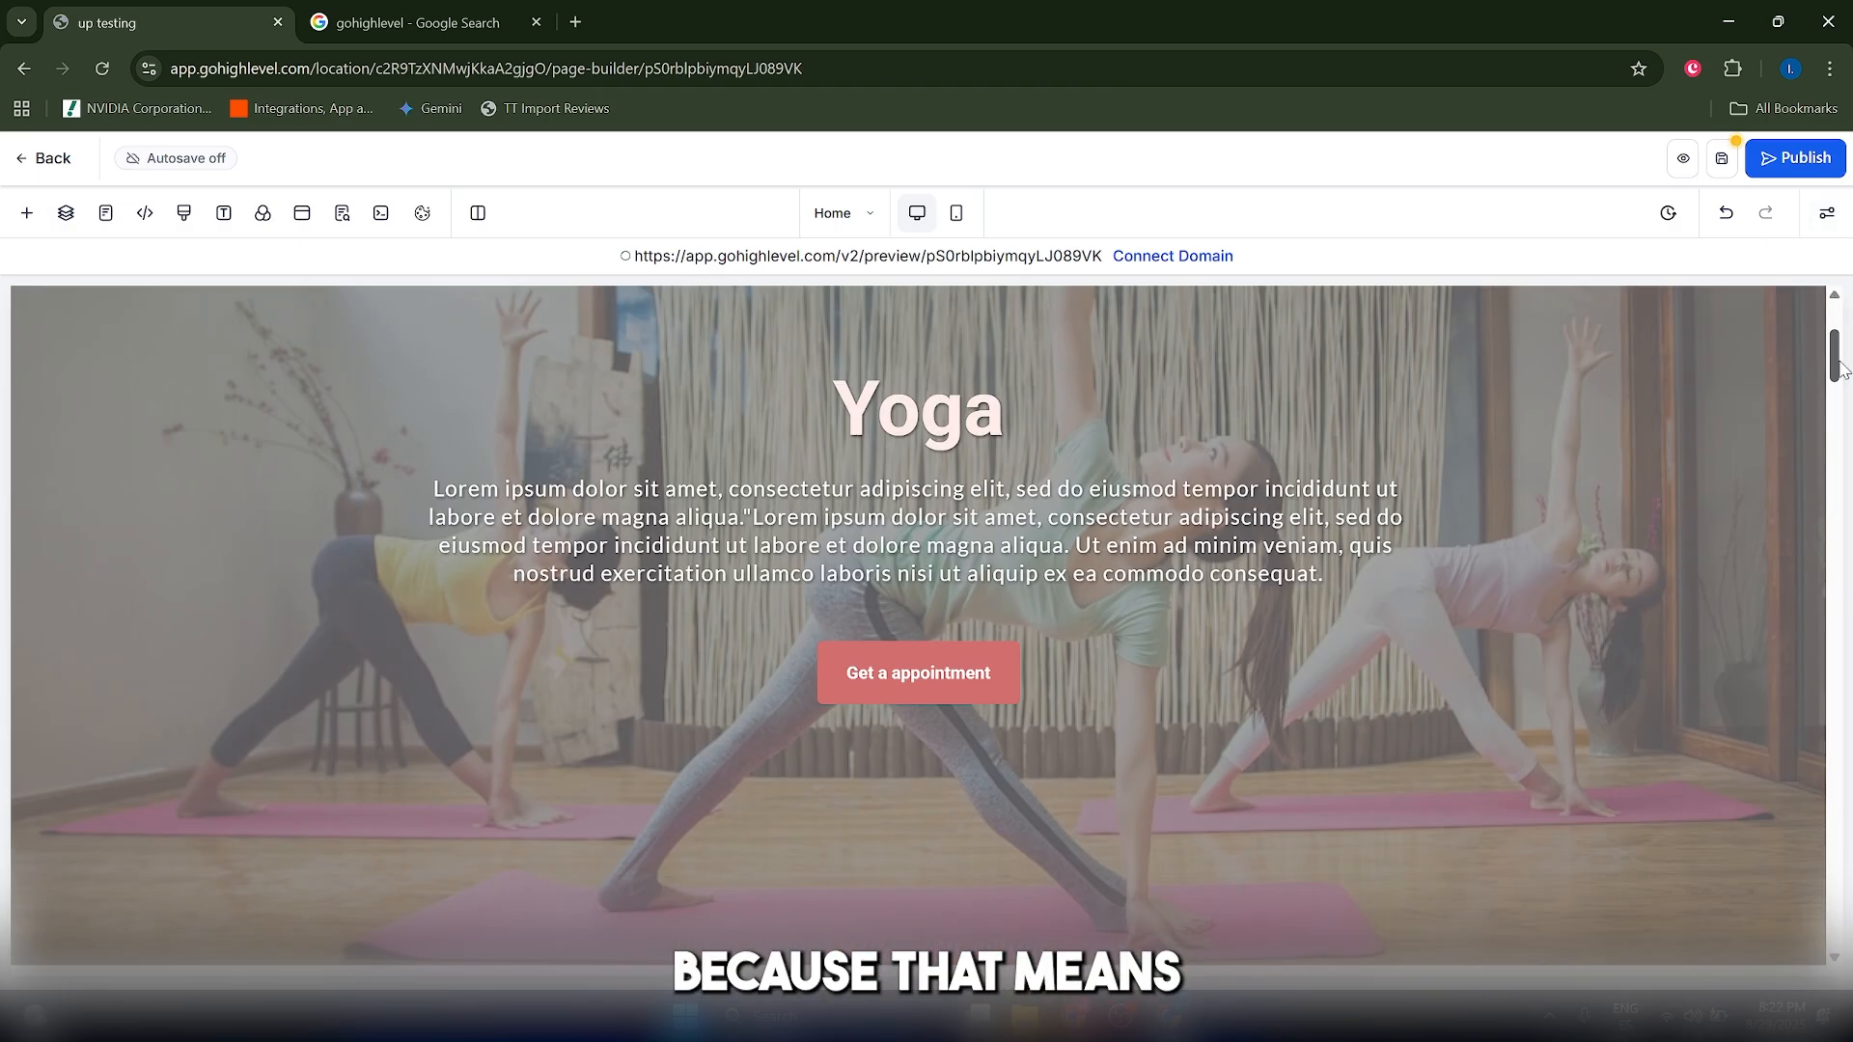
Step: Delete the five-column row of yoga pose icons and captions below the hero section
mouse_move(1837, 361)
left_mouse_down()
mouse_move(1807, 543)
mouse_move(1831, 405)
mouse_move(1831, 534)
mouse_move(1831, 374)
left_mouse_up()
scroll(1505, 523, "up", 2)
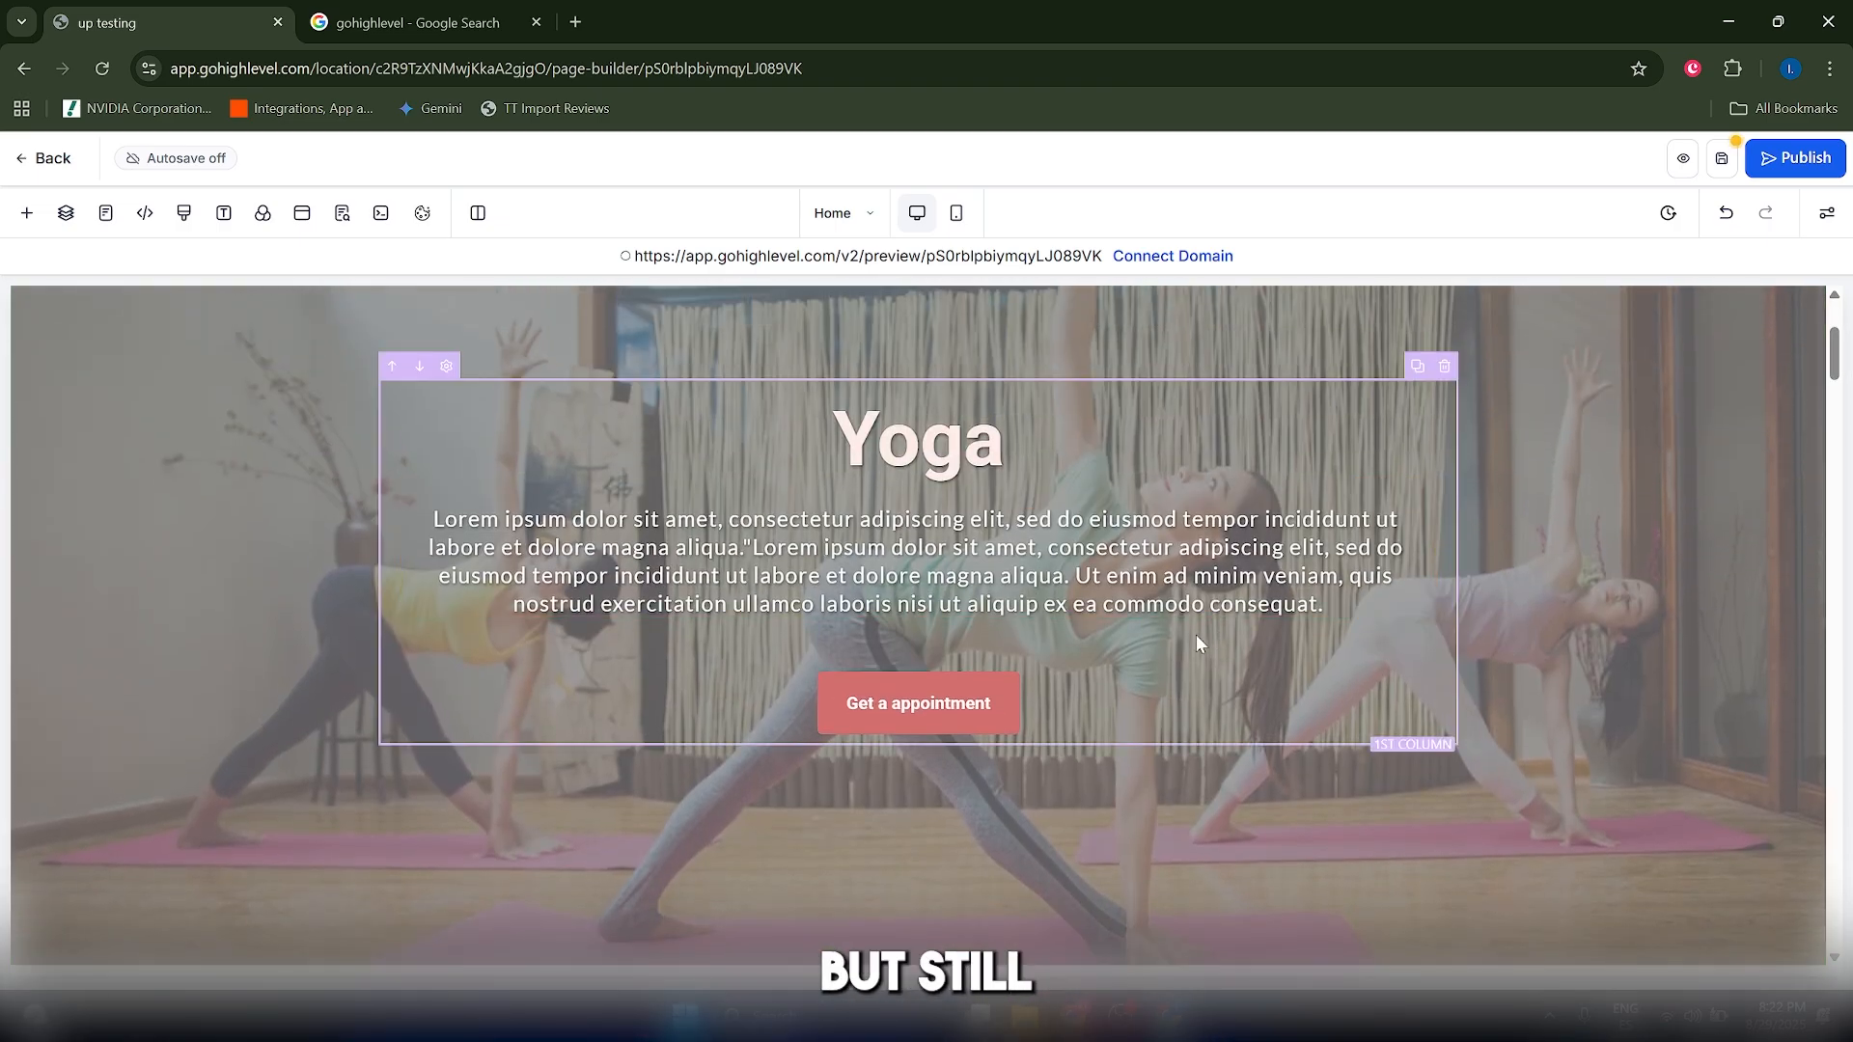
scroll(1196, 637, "down", 5)
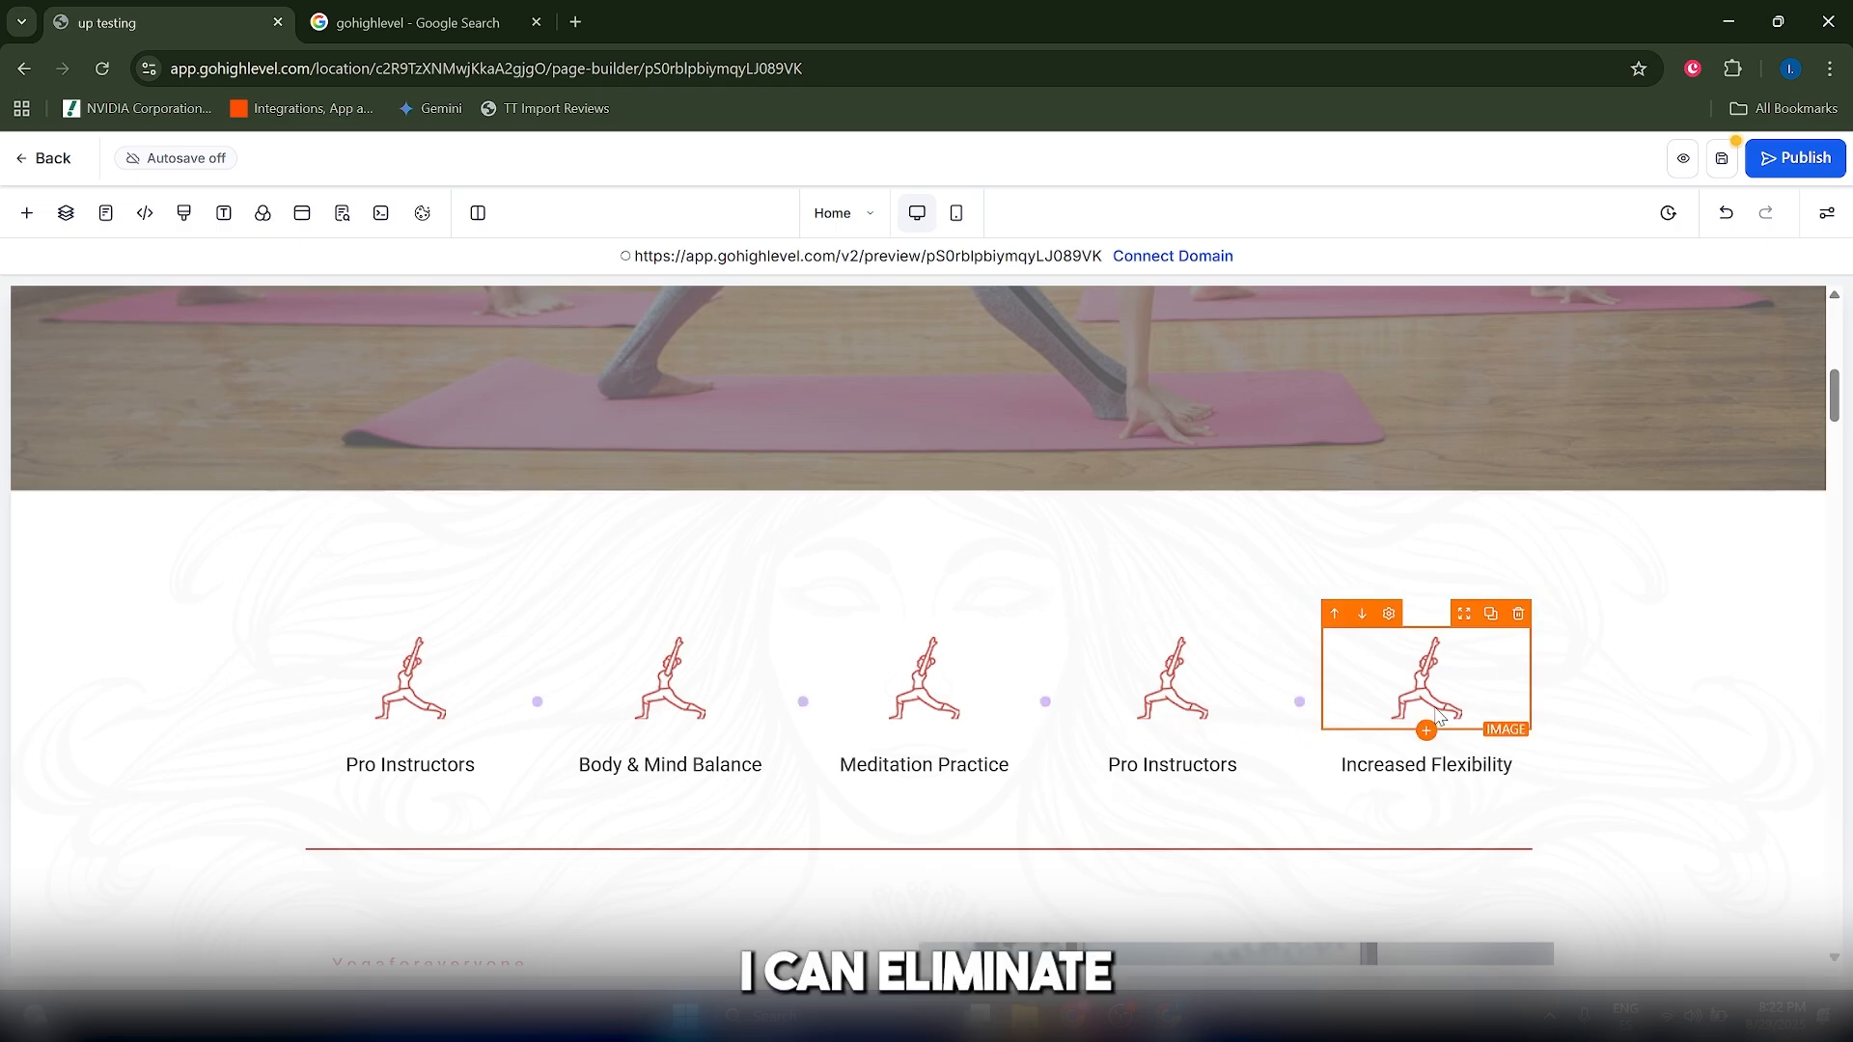
left_click(1312, 618)
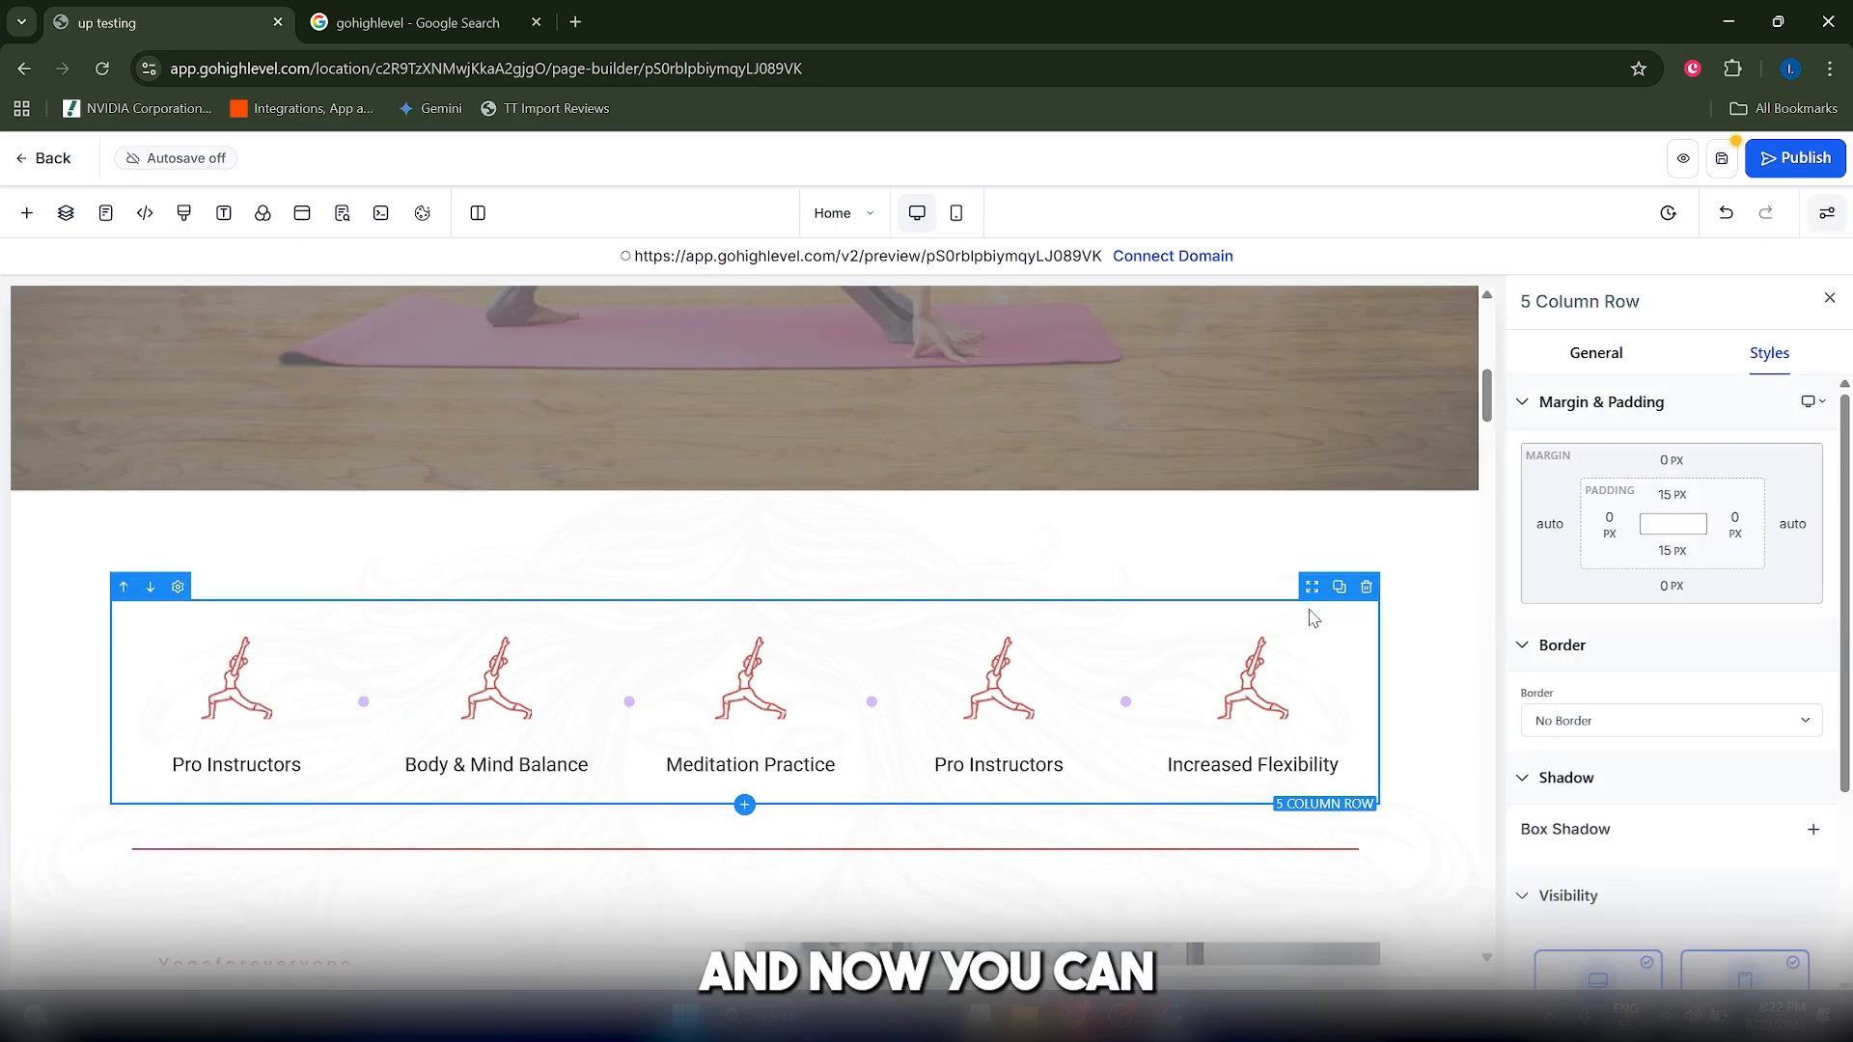
left_click(1366, 588)
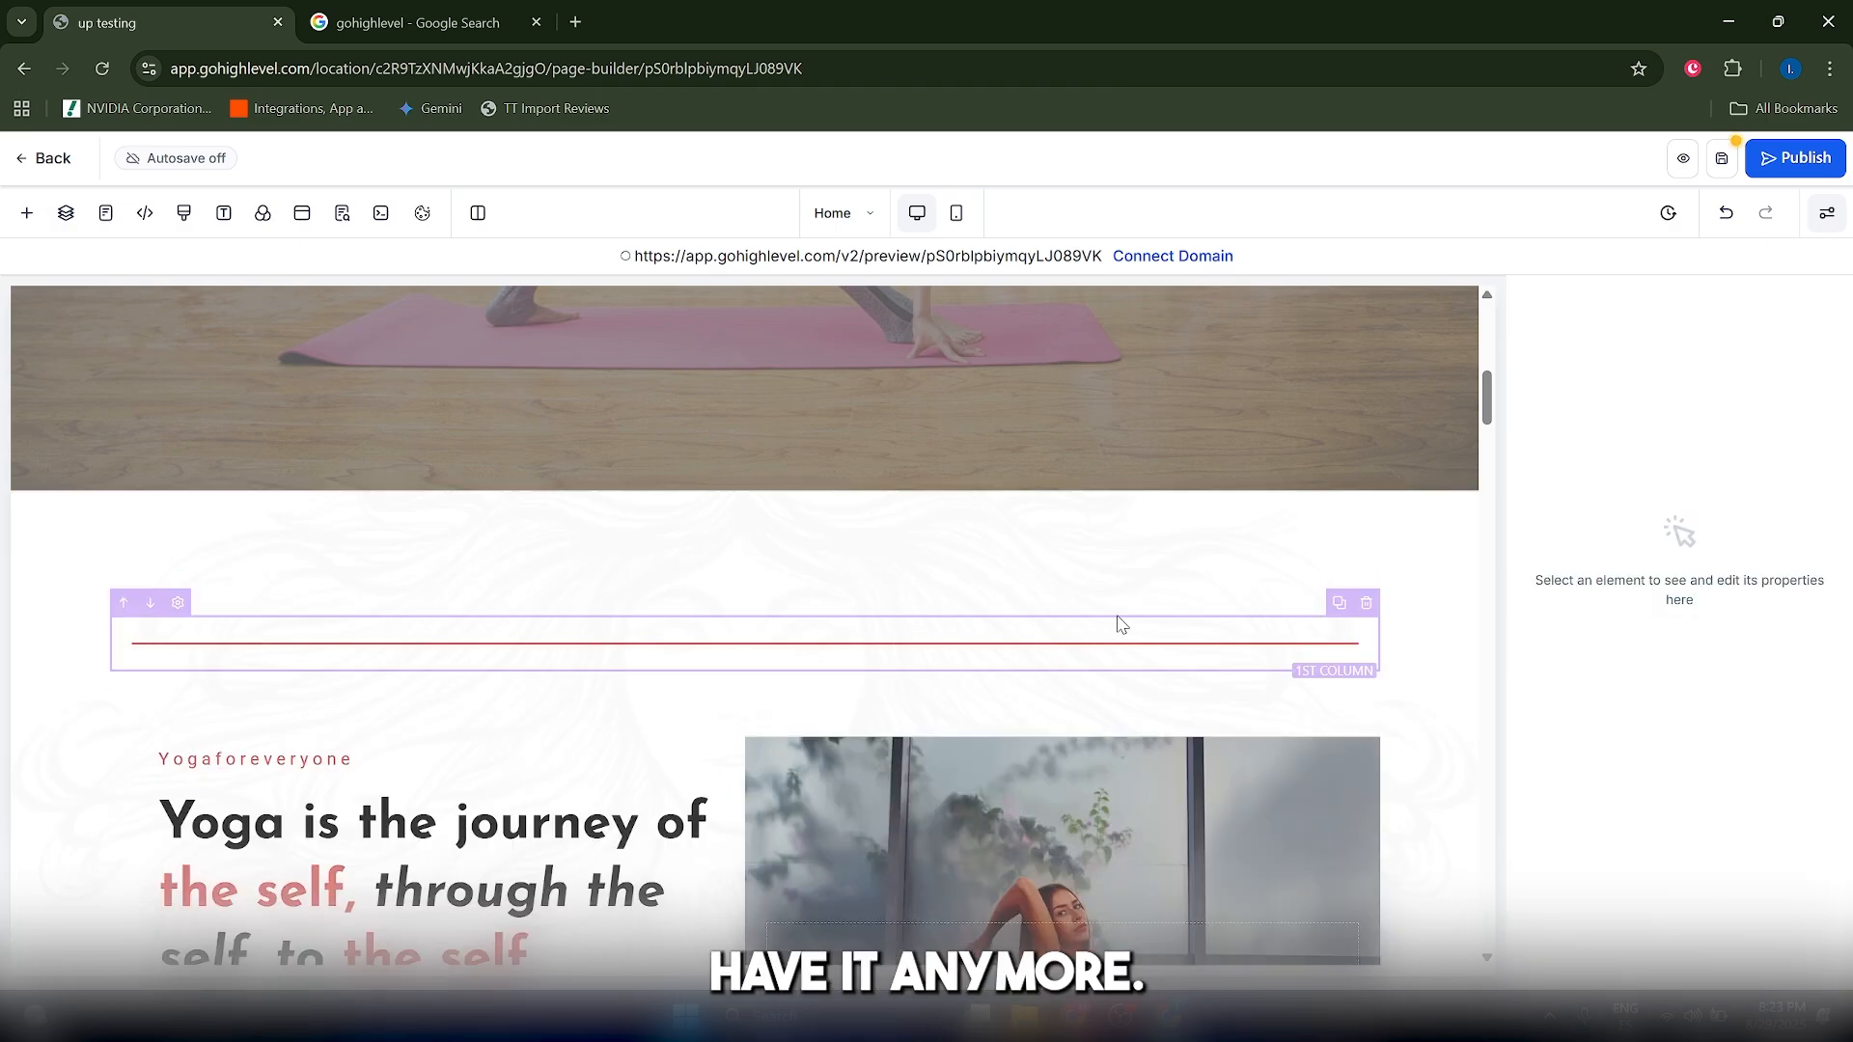
Step: Select the hero section, view its background settings, and open the background image's media storage, closing it without choosing a file
scroll(674, 525, "up", 8)
scroll(827, 662, "down", 2)
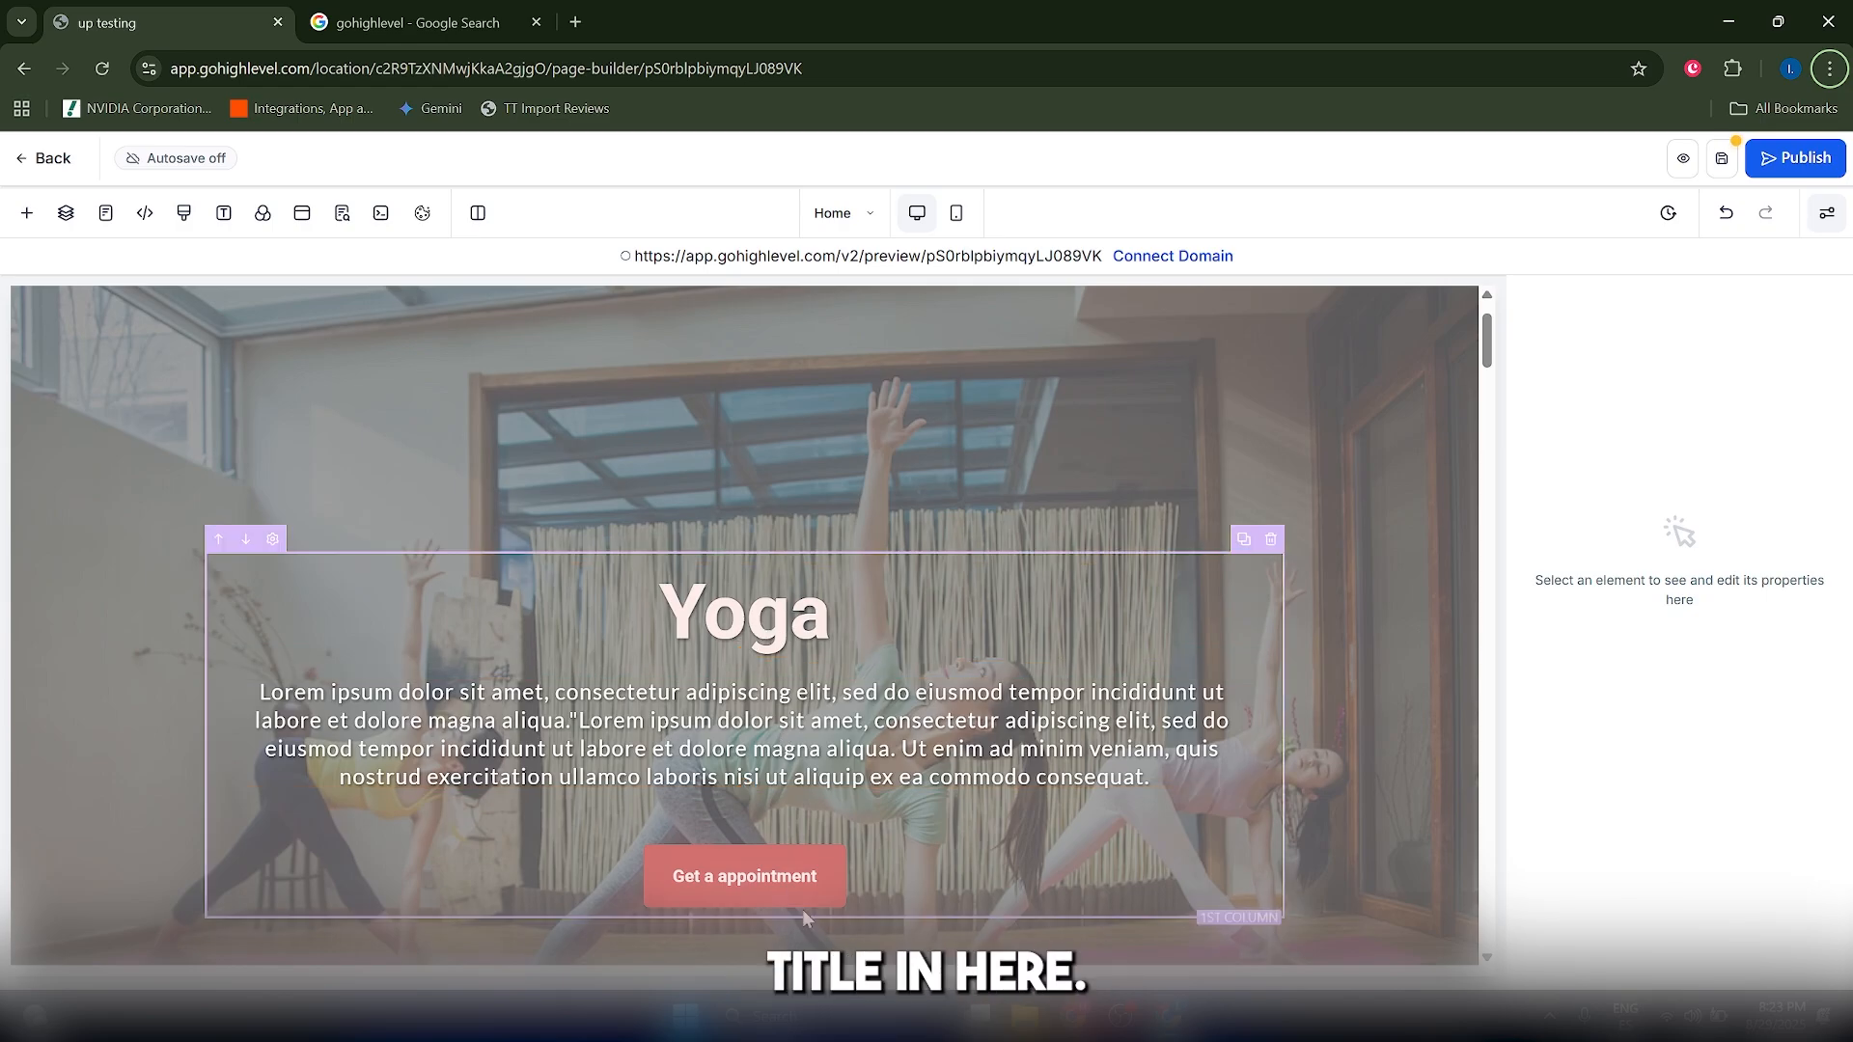
left_click(740, 441)
scroll(744, 444, "up", 1)
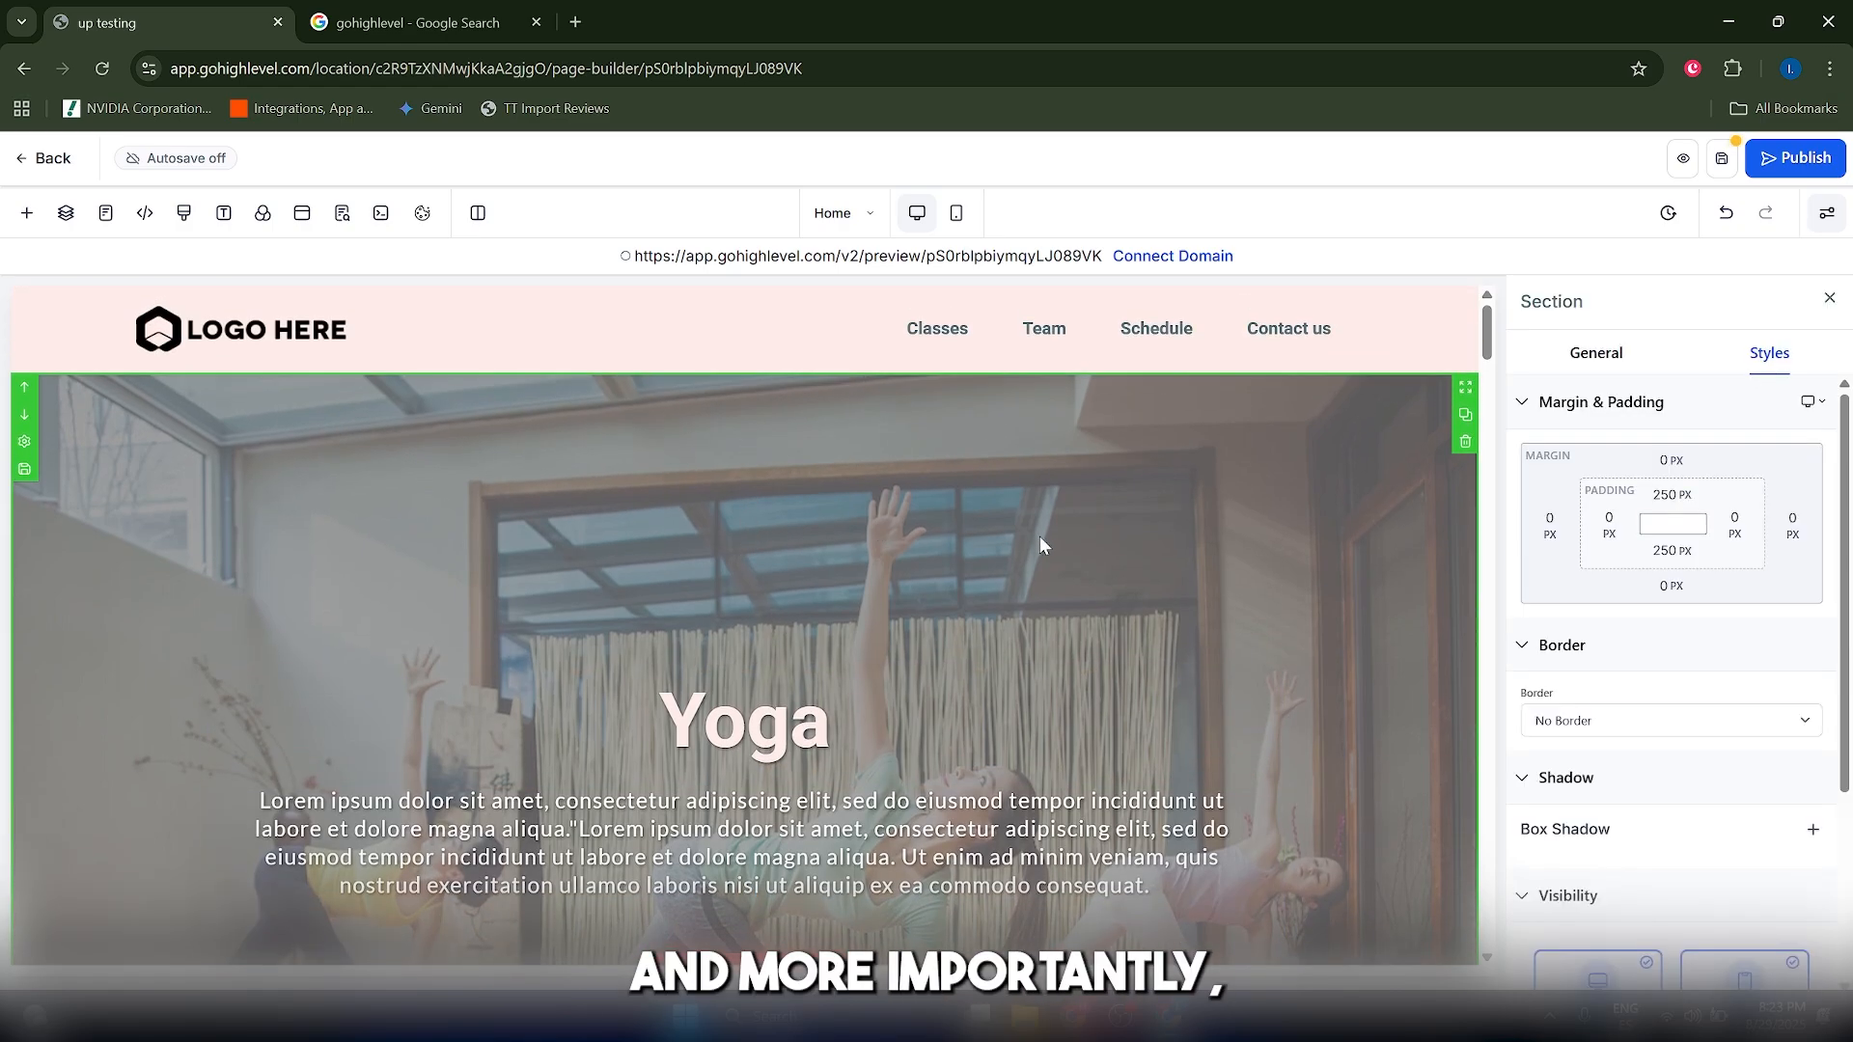
scroll(1640, 676, "down", 3)
scroll(1545, 724, "up", 3)
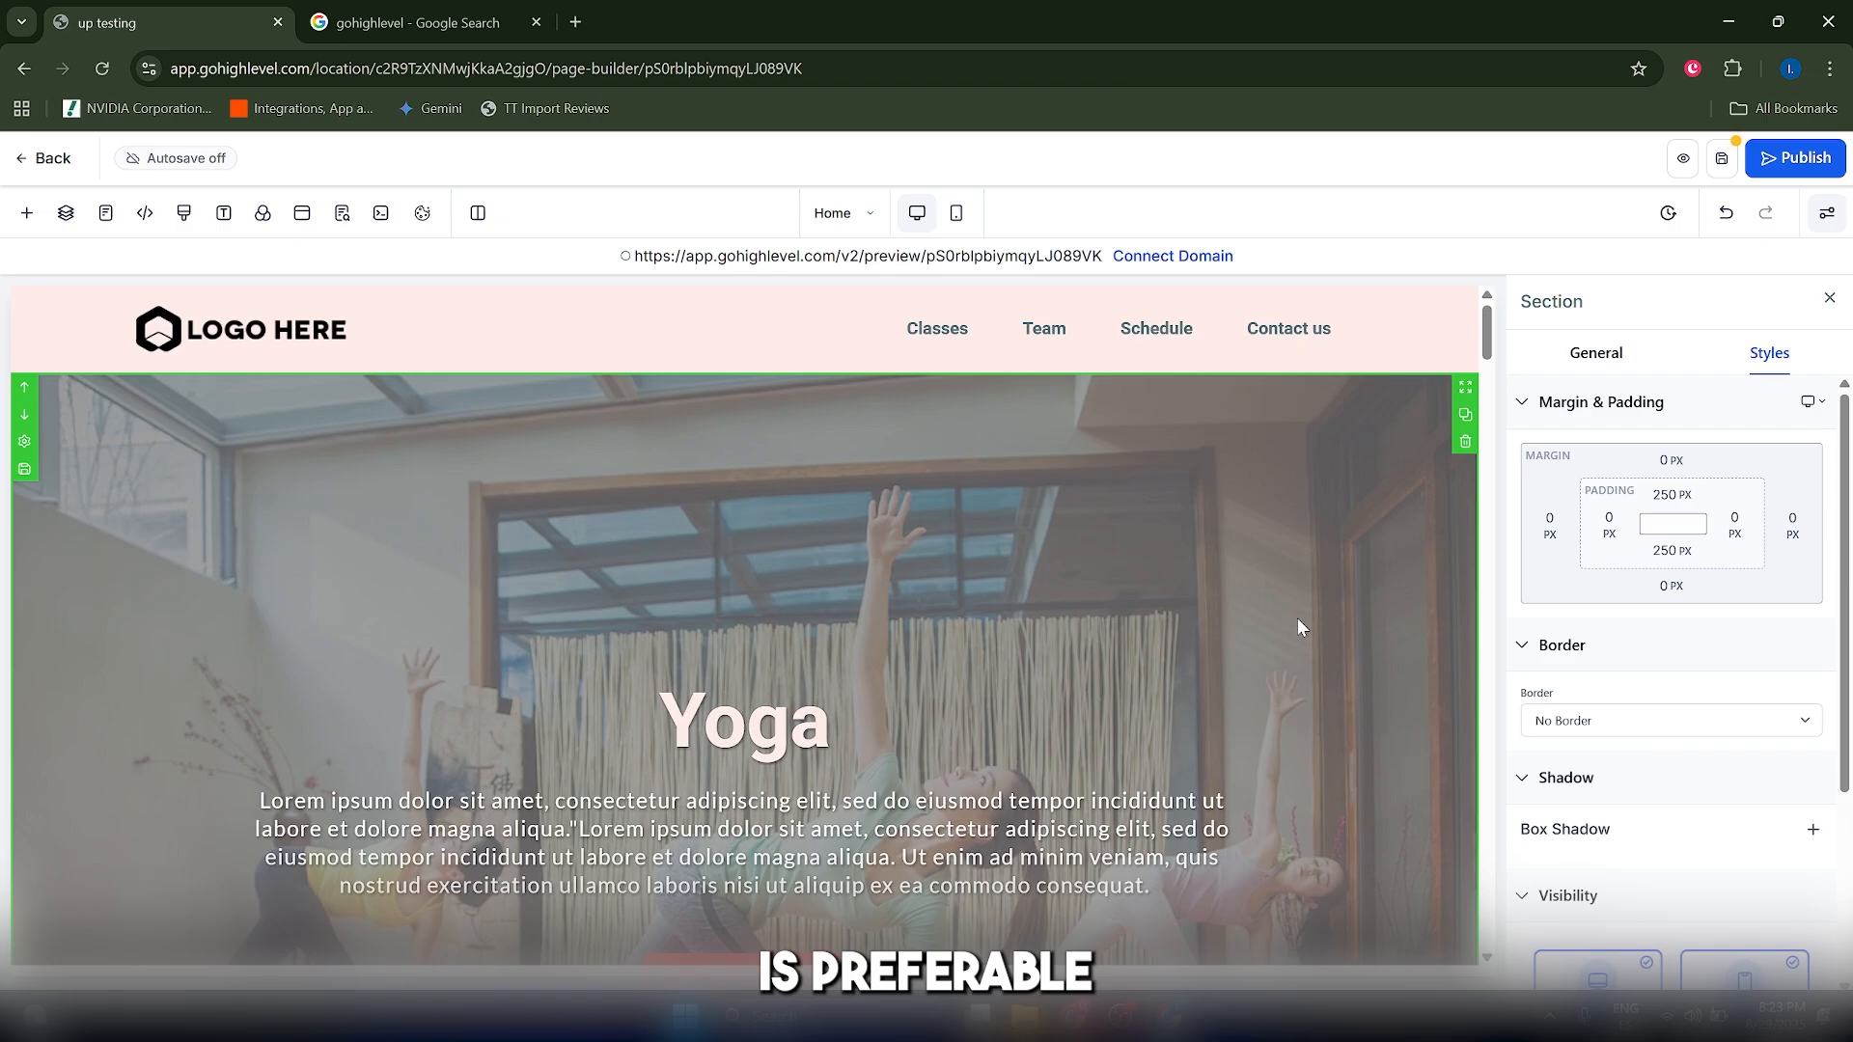
left_click(1573, 362)
scroll(1766, 618, "down", 2)
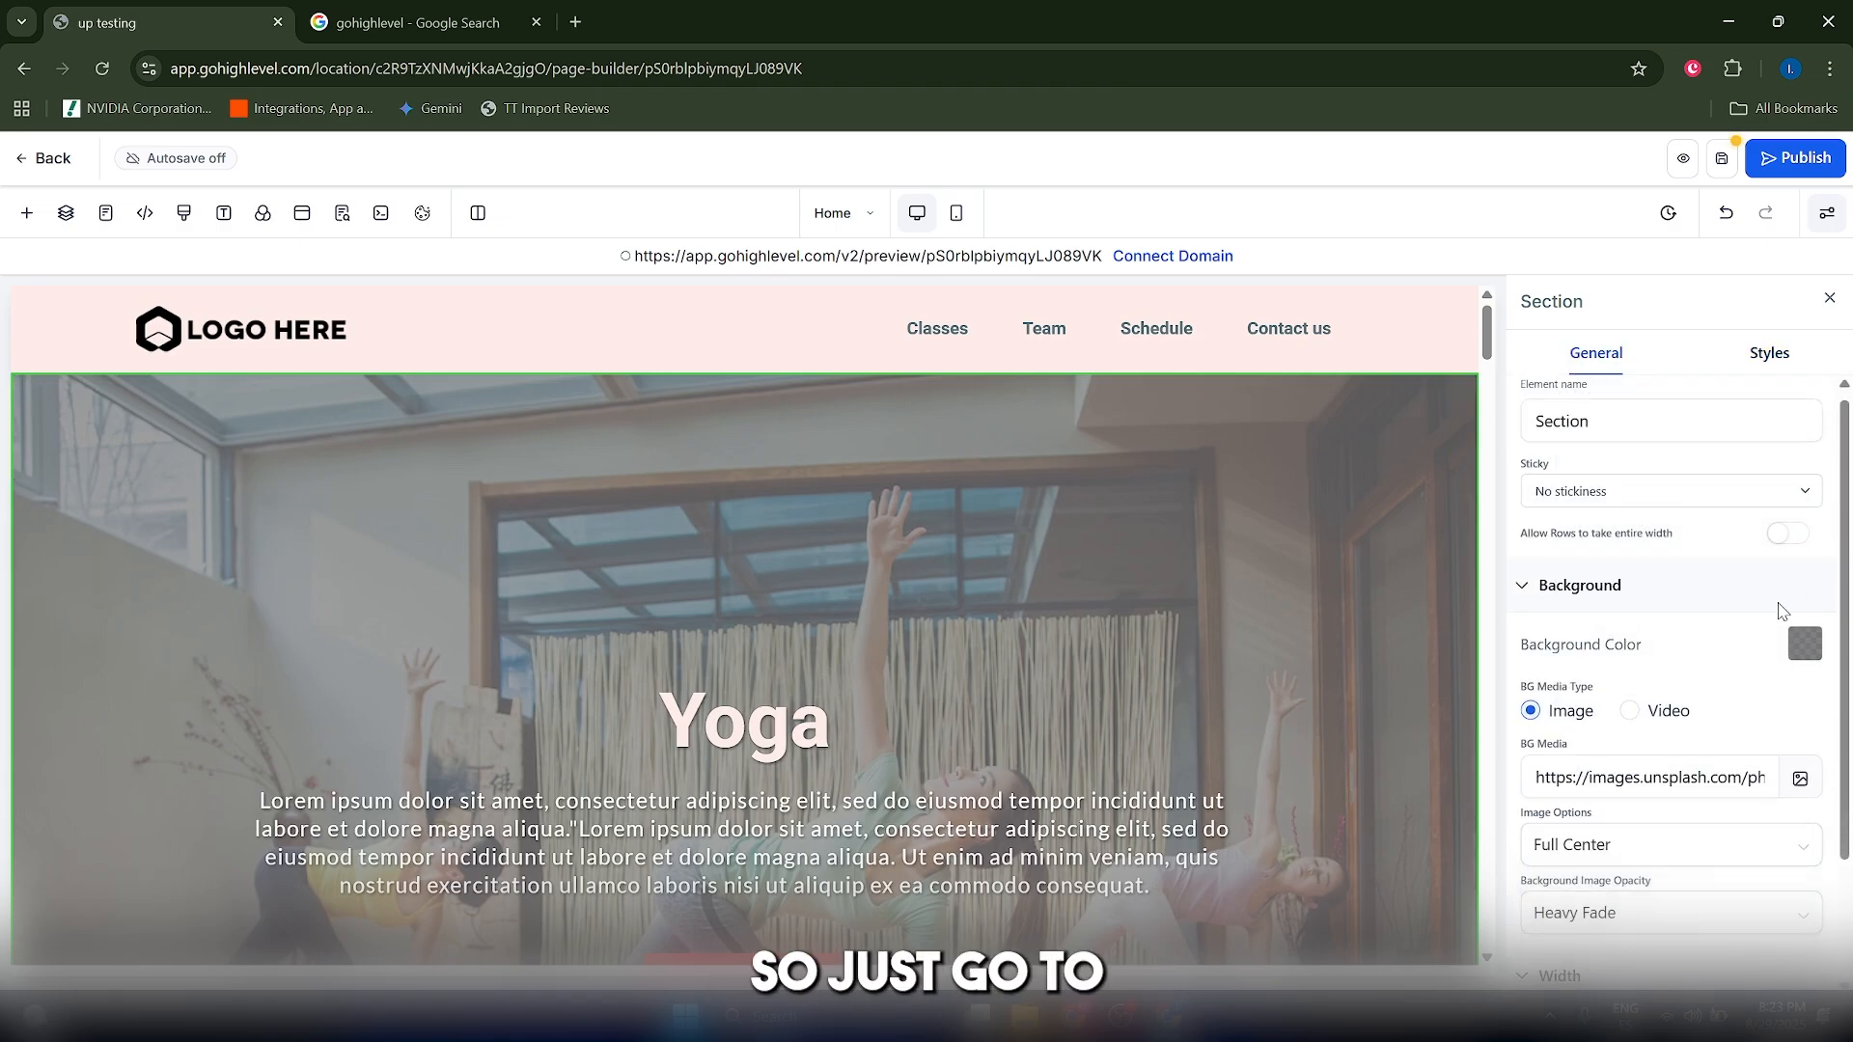
left_click(1650, 635)
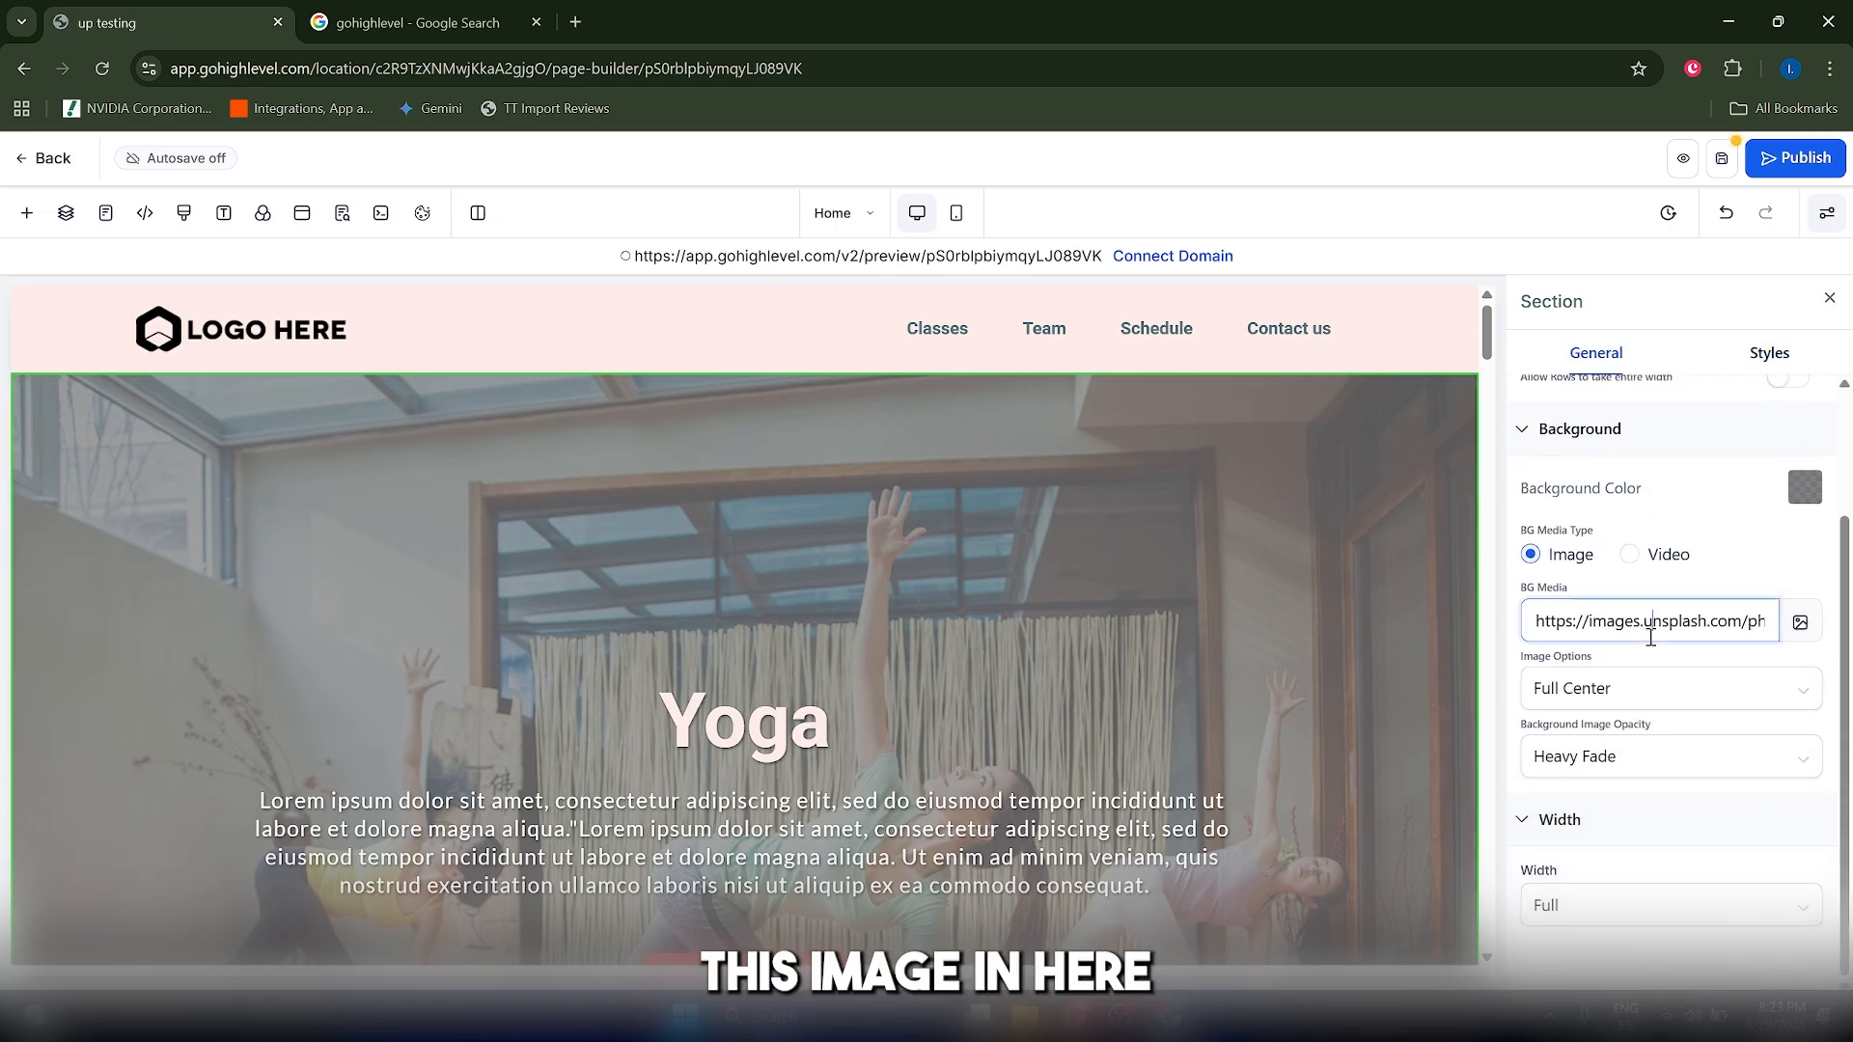
left_click(1800, 625)
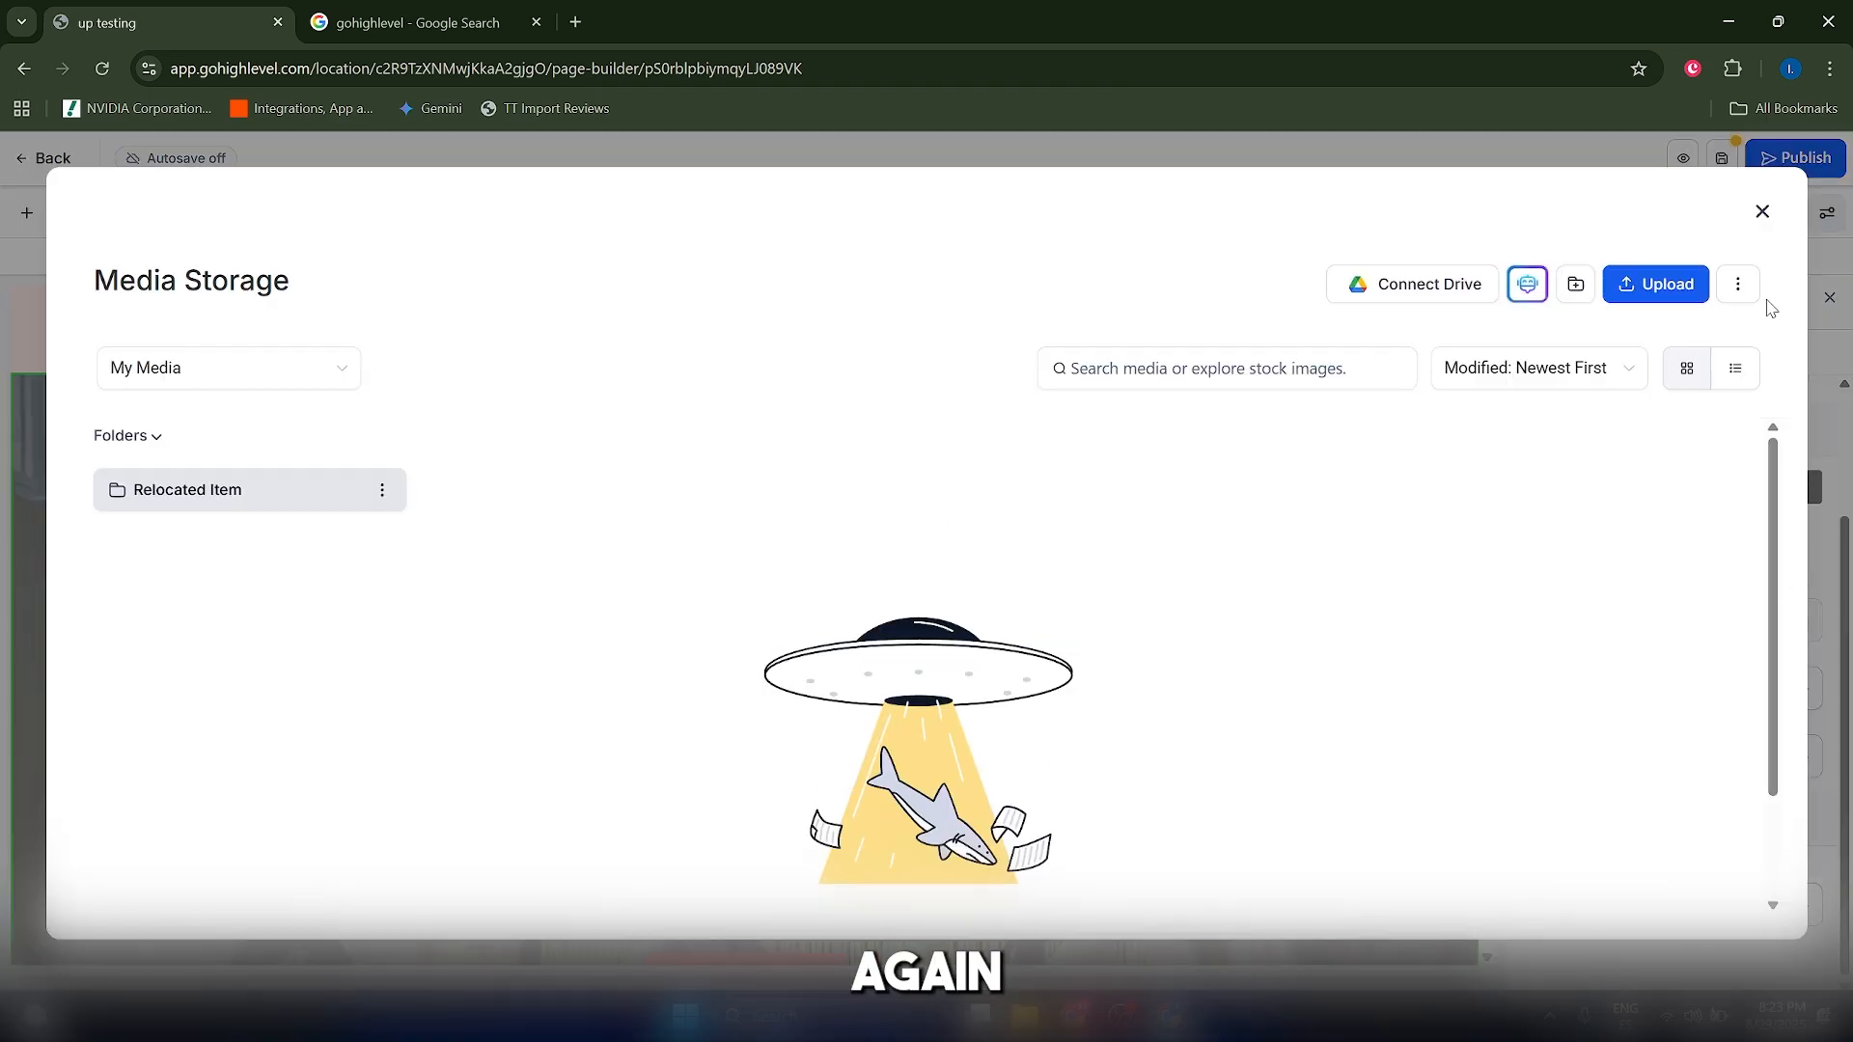
left_click(1760, 212)
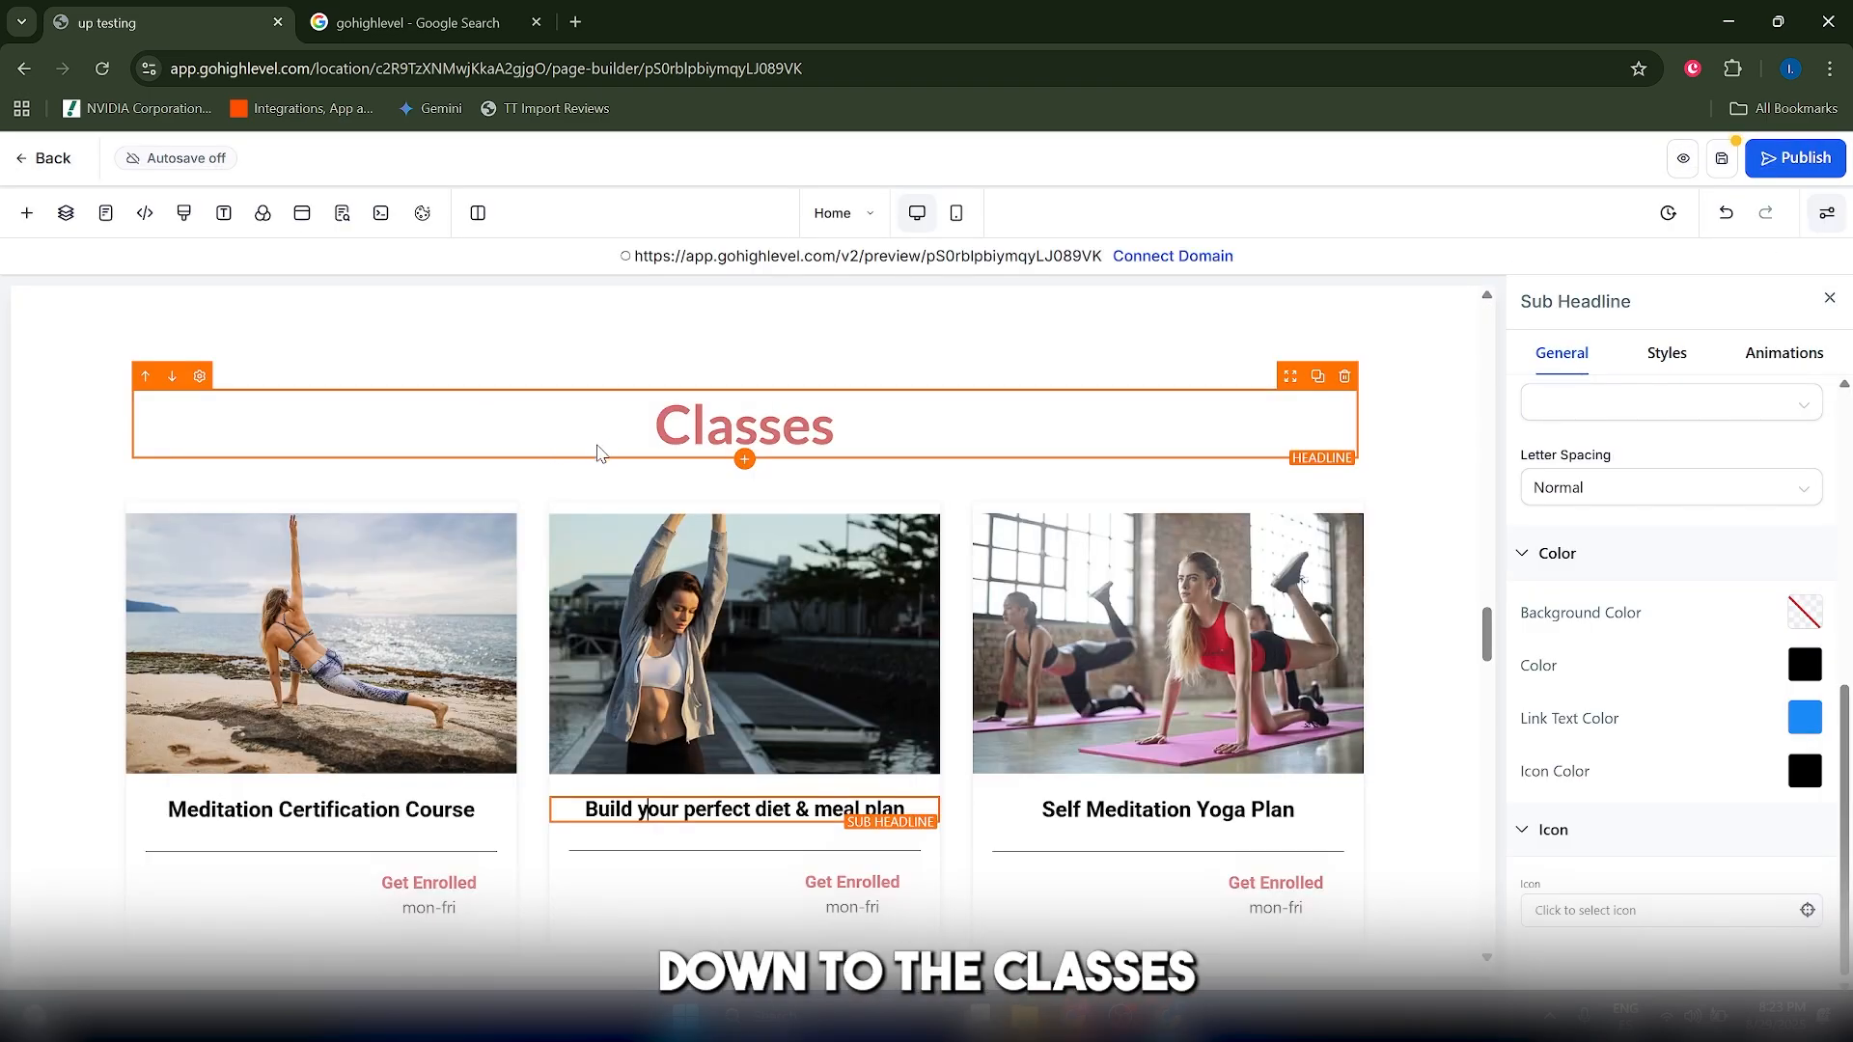
Step: In the Classes section, change the "Meditation Certification Course" card title to "Pro Course"
scroll(784, 643, "down", 1)
scroll(811, 676, "down", 4)
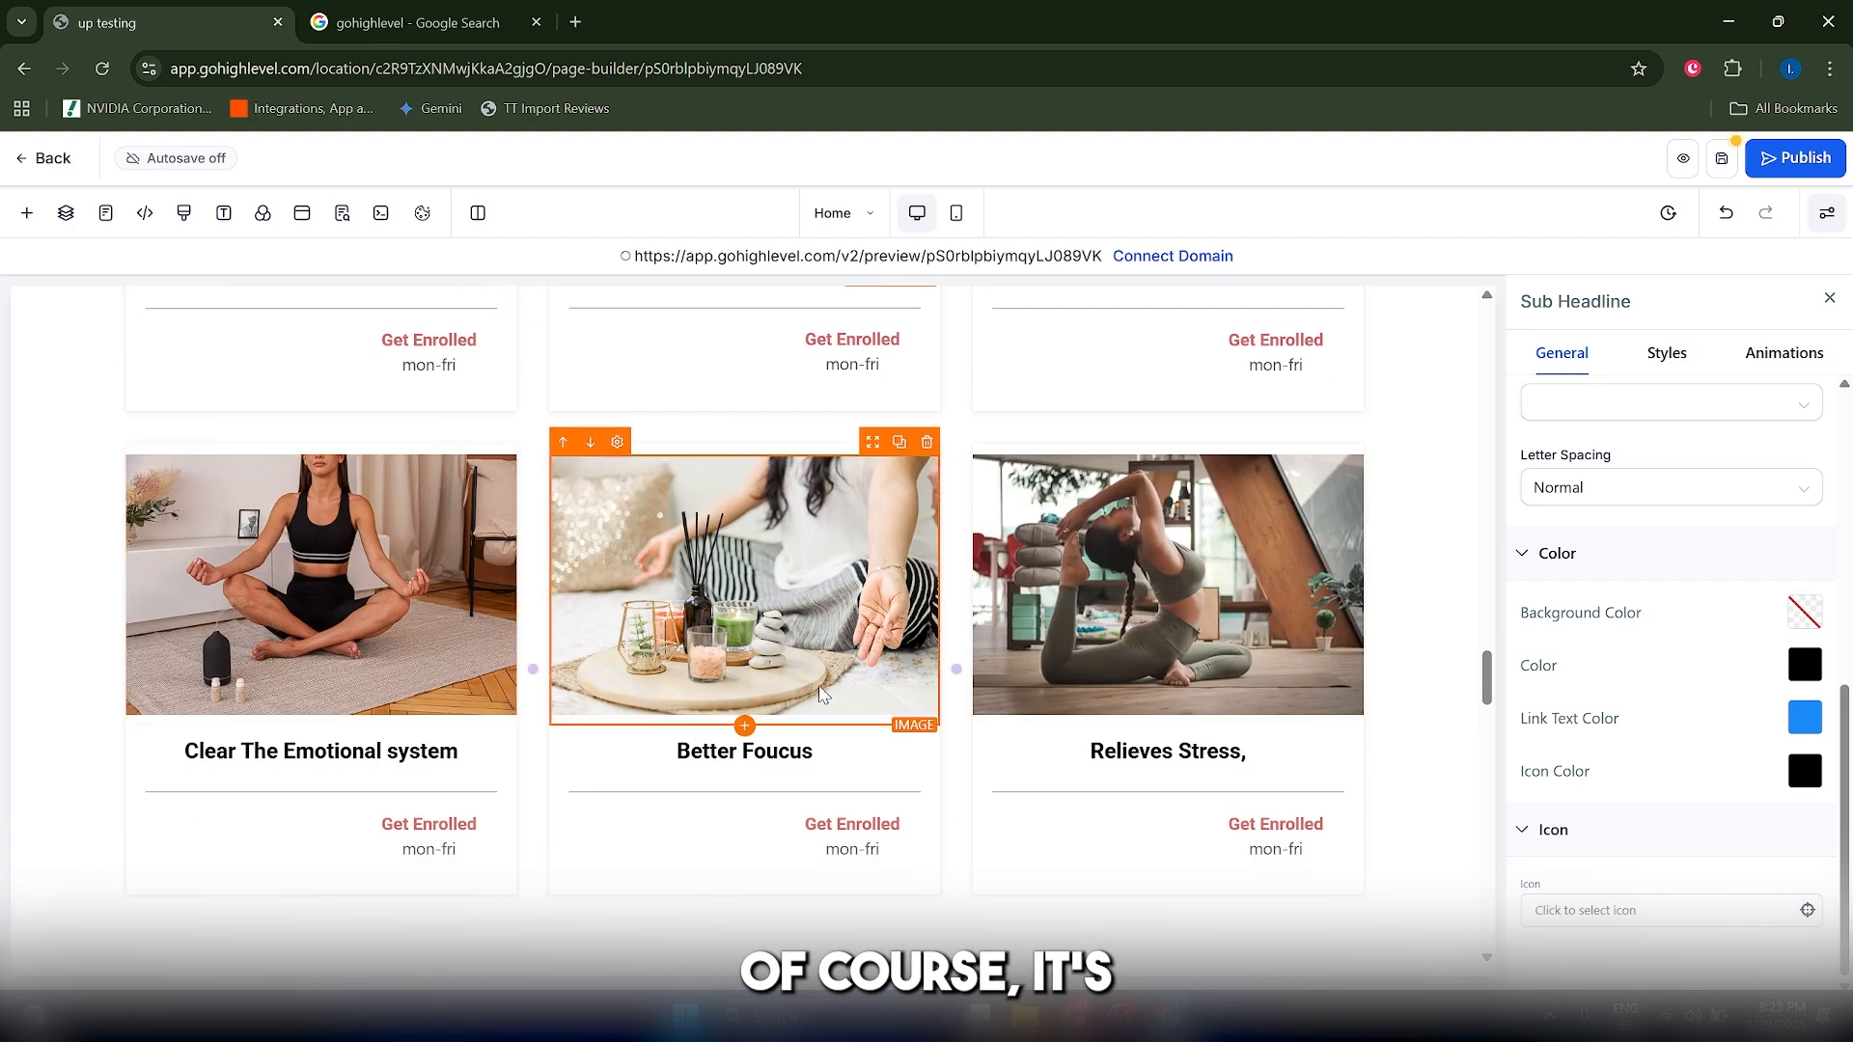
scroll(830, 693, "up", 5)
scroll(849, 695, "down", 3)
scroll(868, 696, "up", 3)
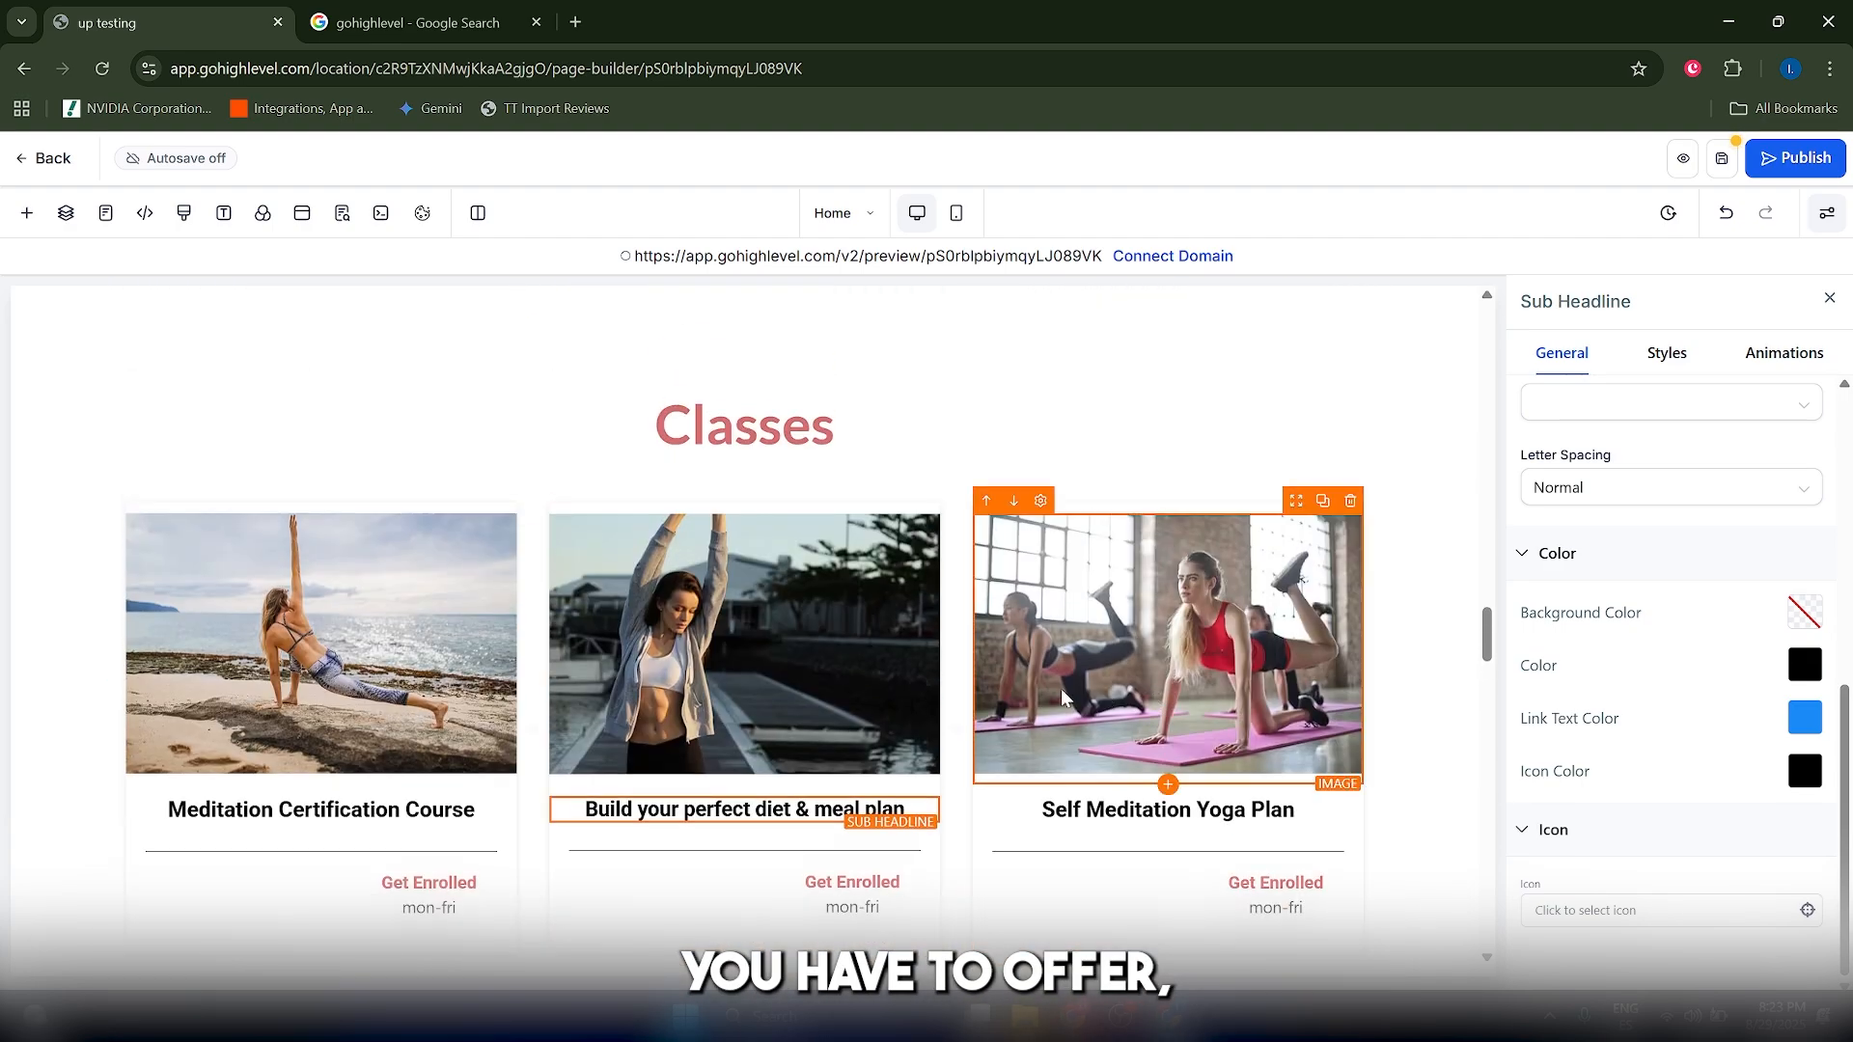
scroll(869, 697, "down", 3)
scroll(965, 700, "up", 2)
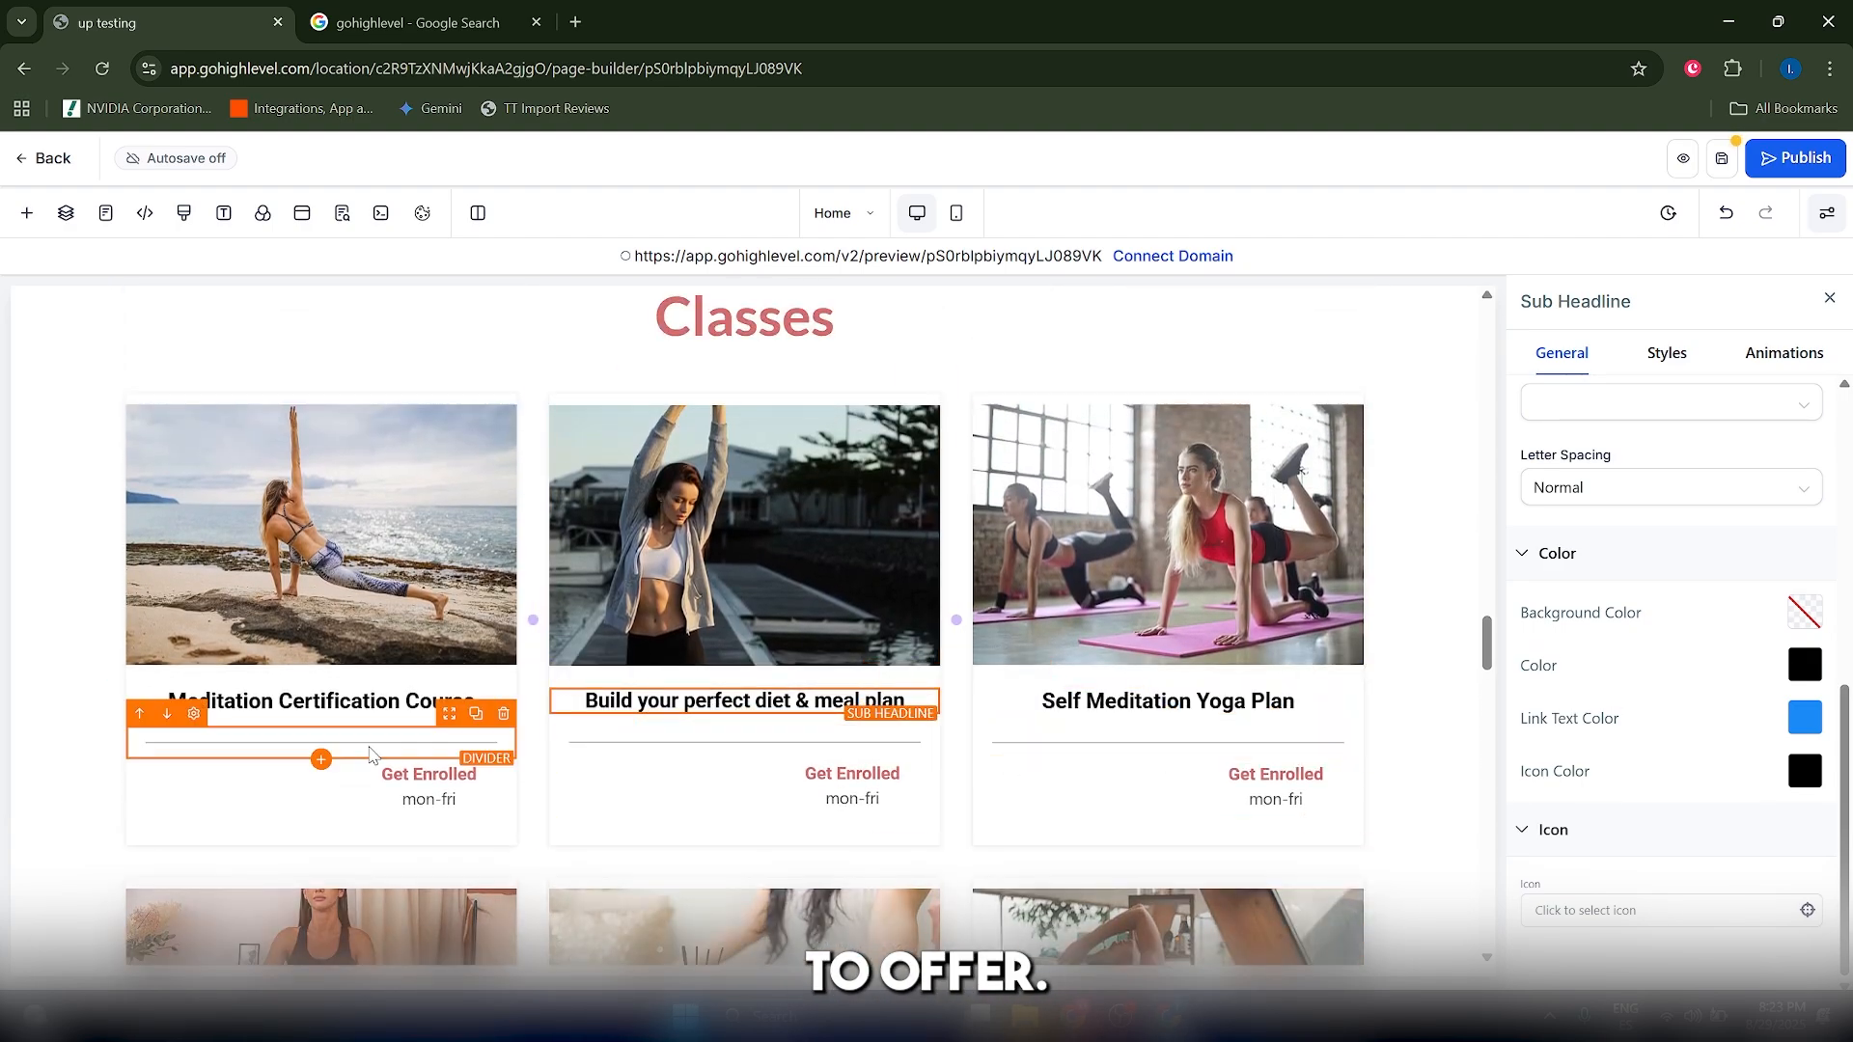
double_click(298, 704)
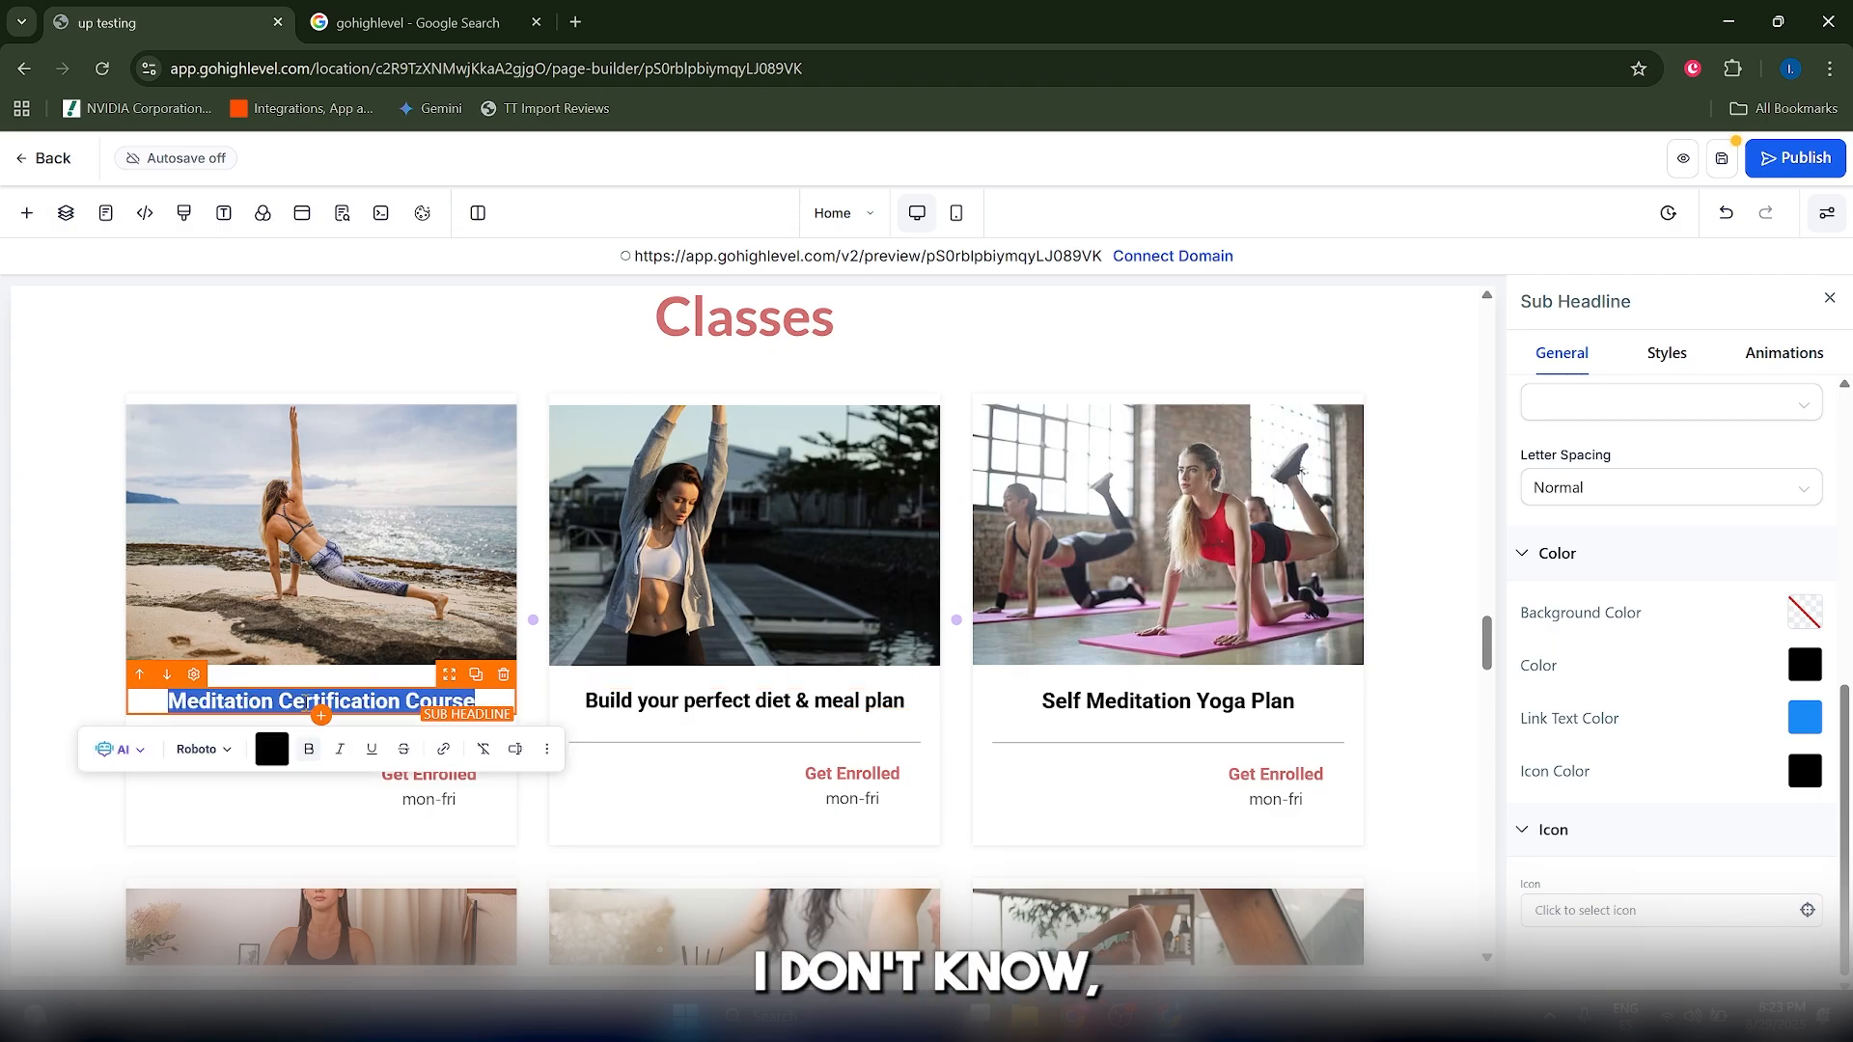
type("Por")
key("BackSpace")
key("BackSpace")
key("BackSpace")
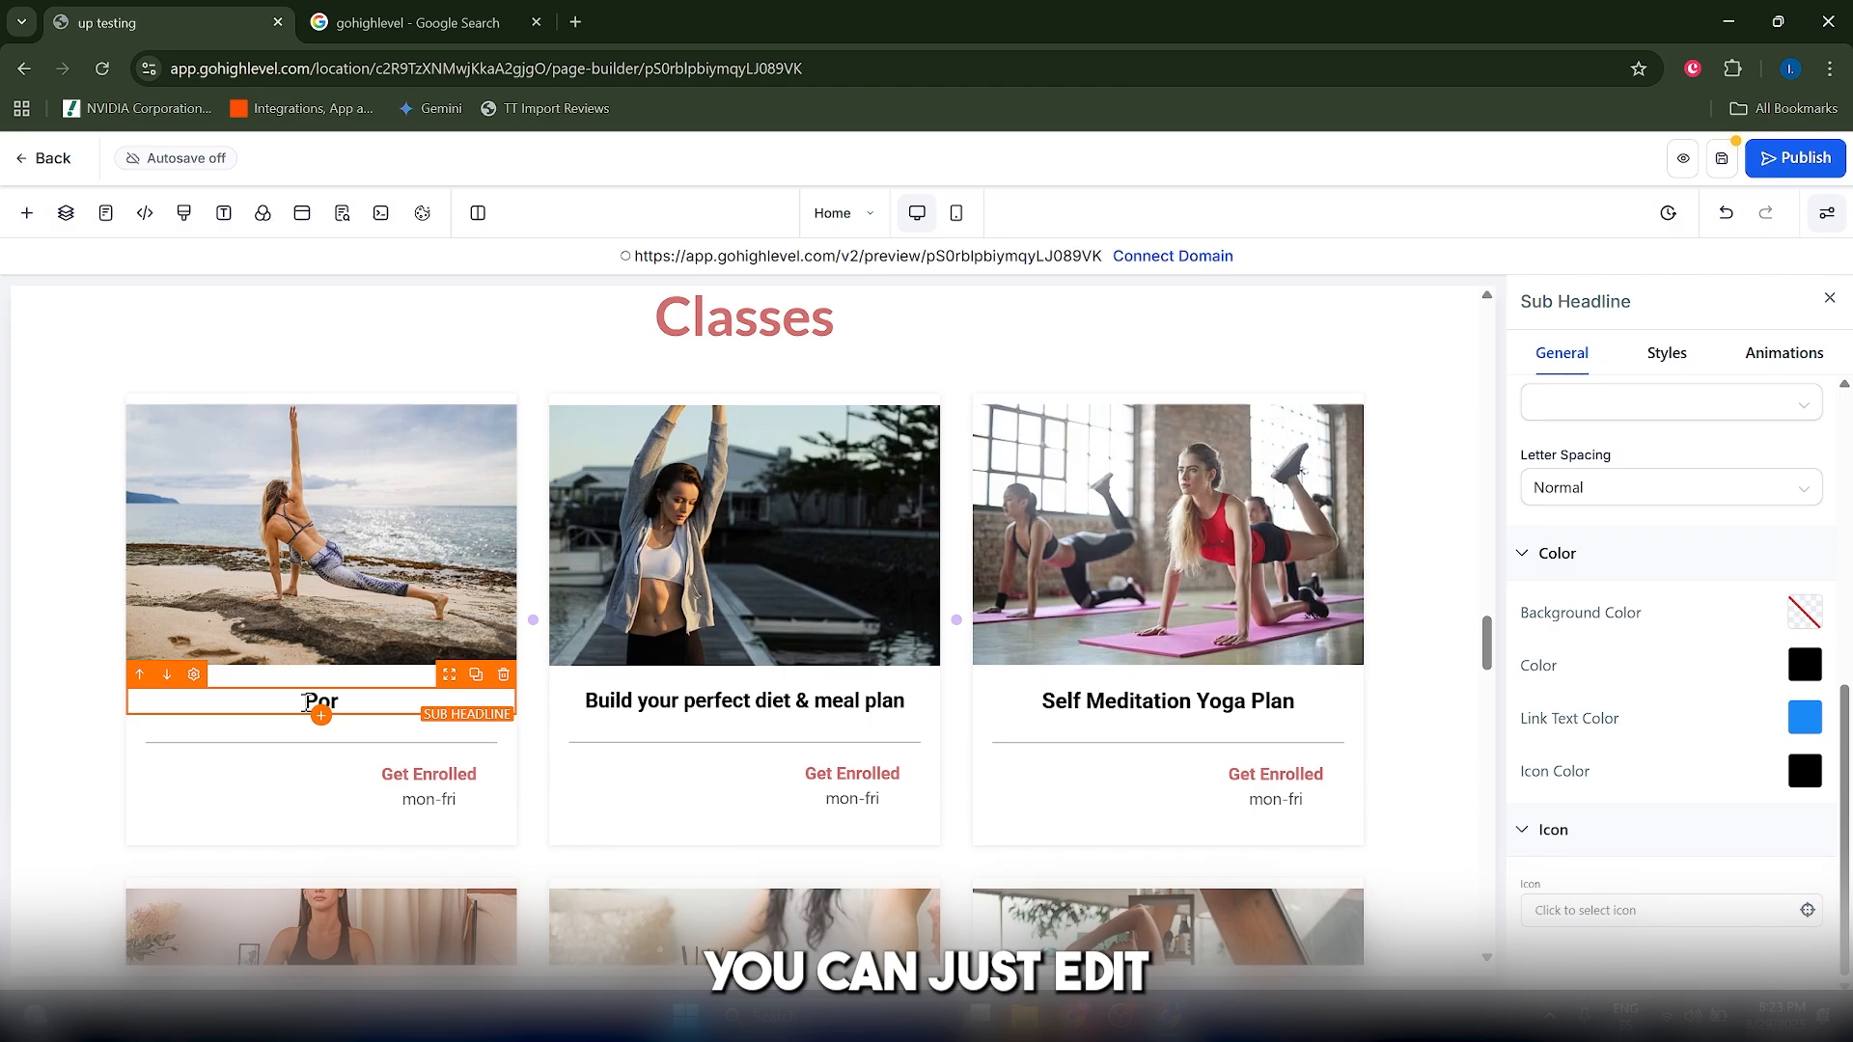
type("Co")
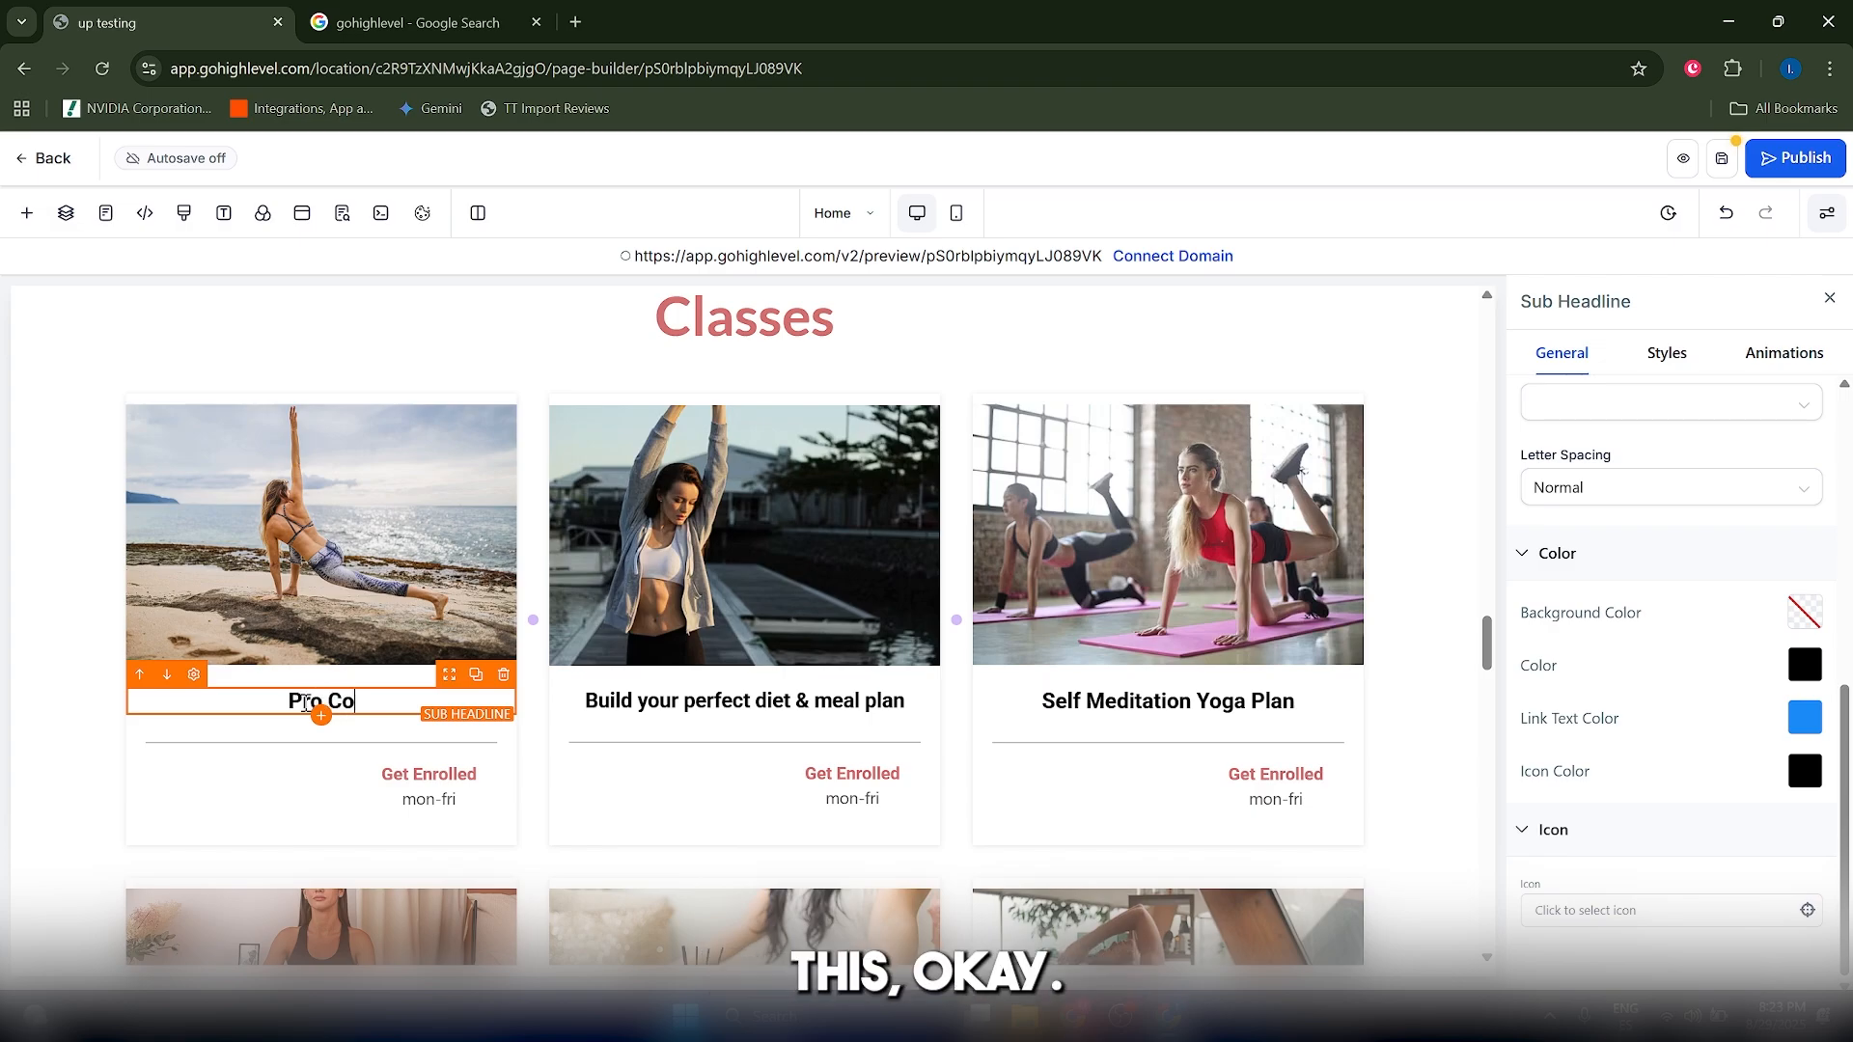
type("urse")
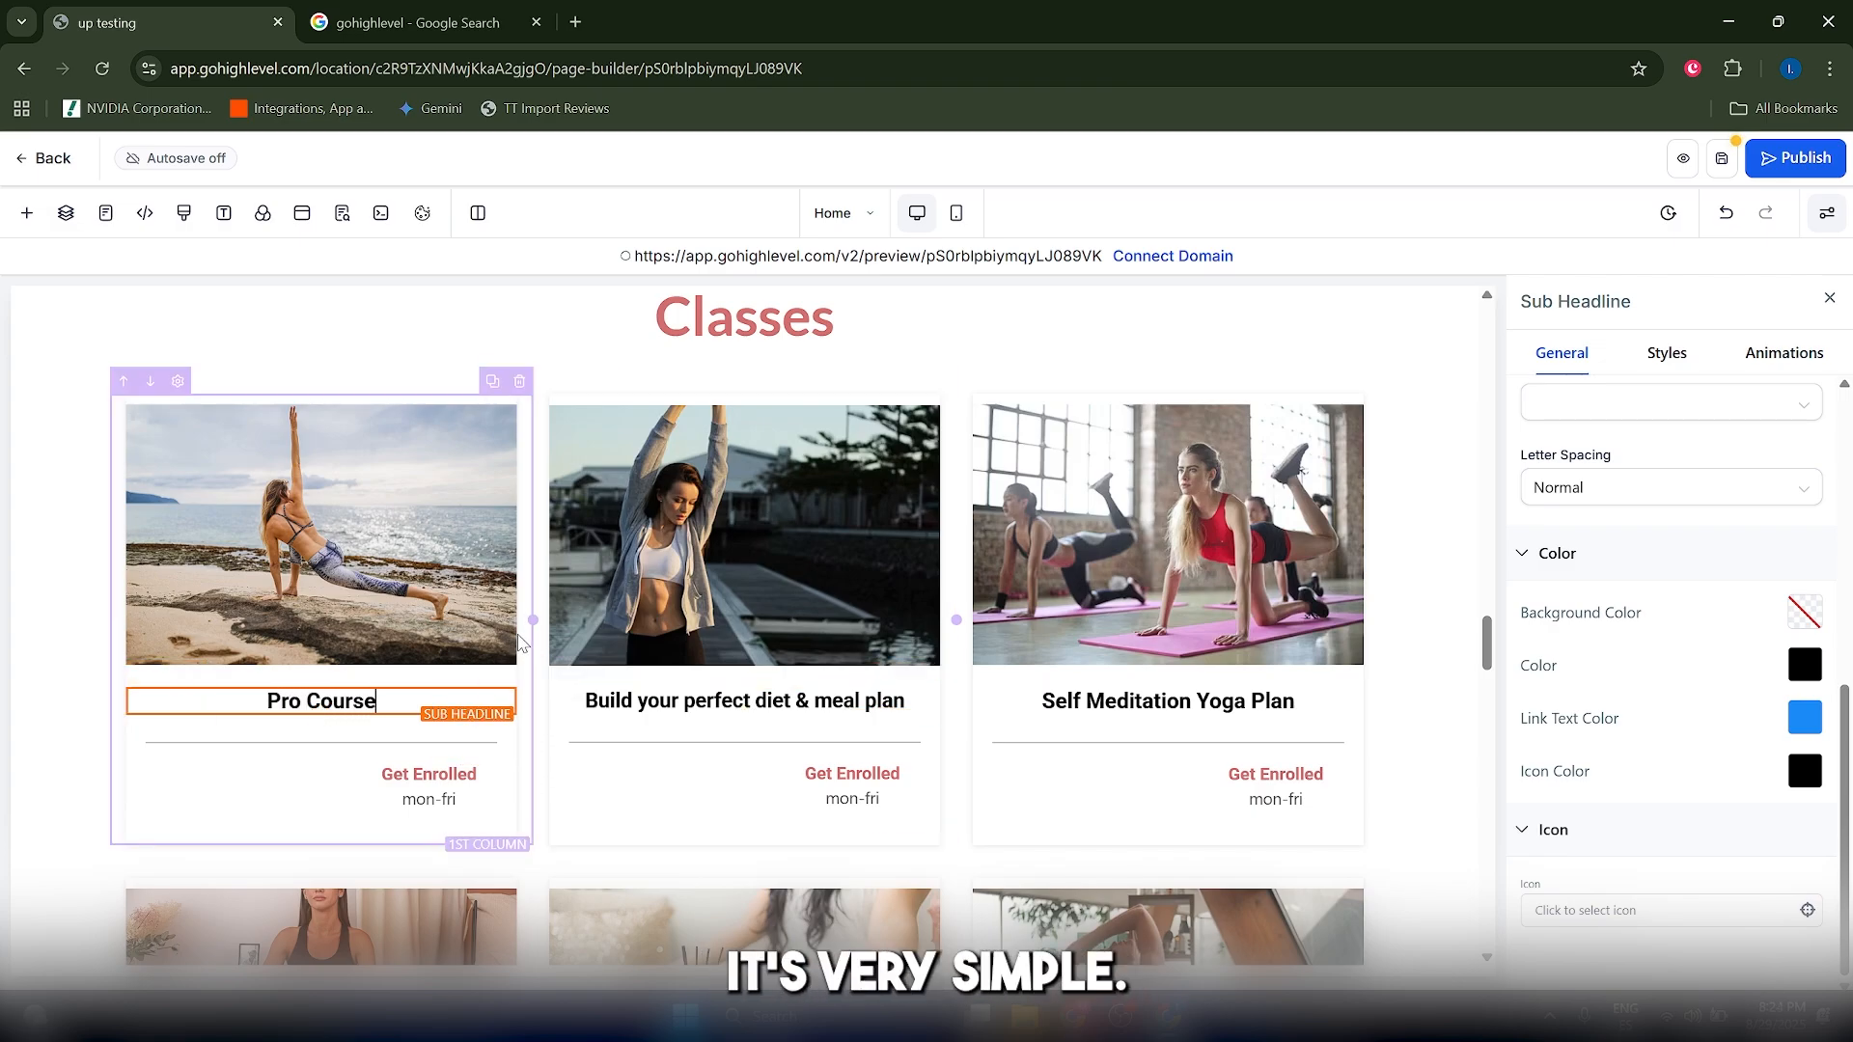
Step: Duplicate the 3:30 pm - 4:30 pm class row at the end of the Schedule section
scroll(966, 656, "down", 15)
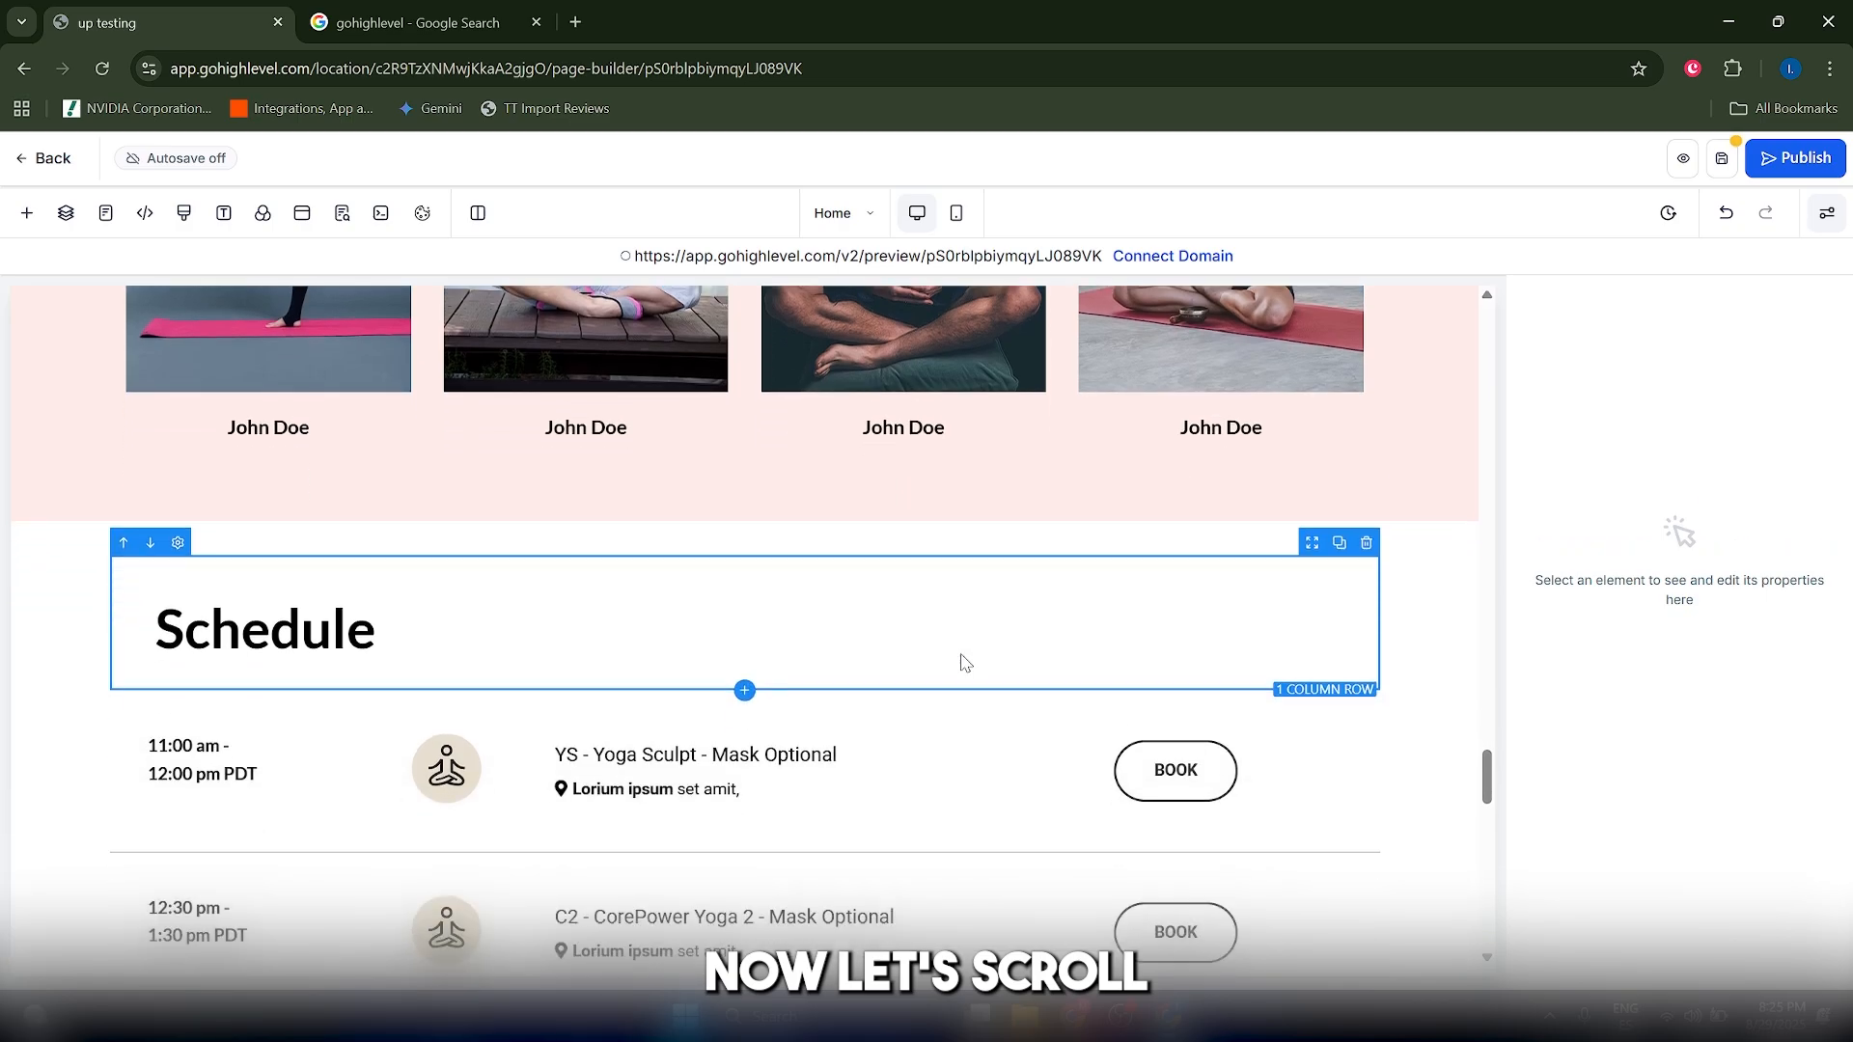
scroll(965, 662, "up", 3)
scroll(873, 653, "down", 6)
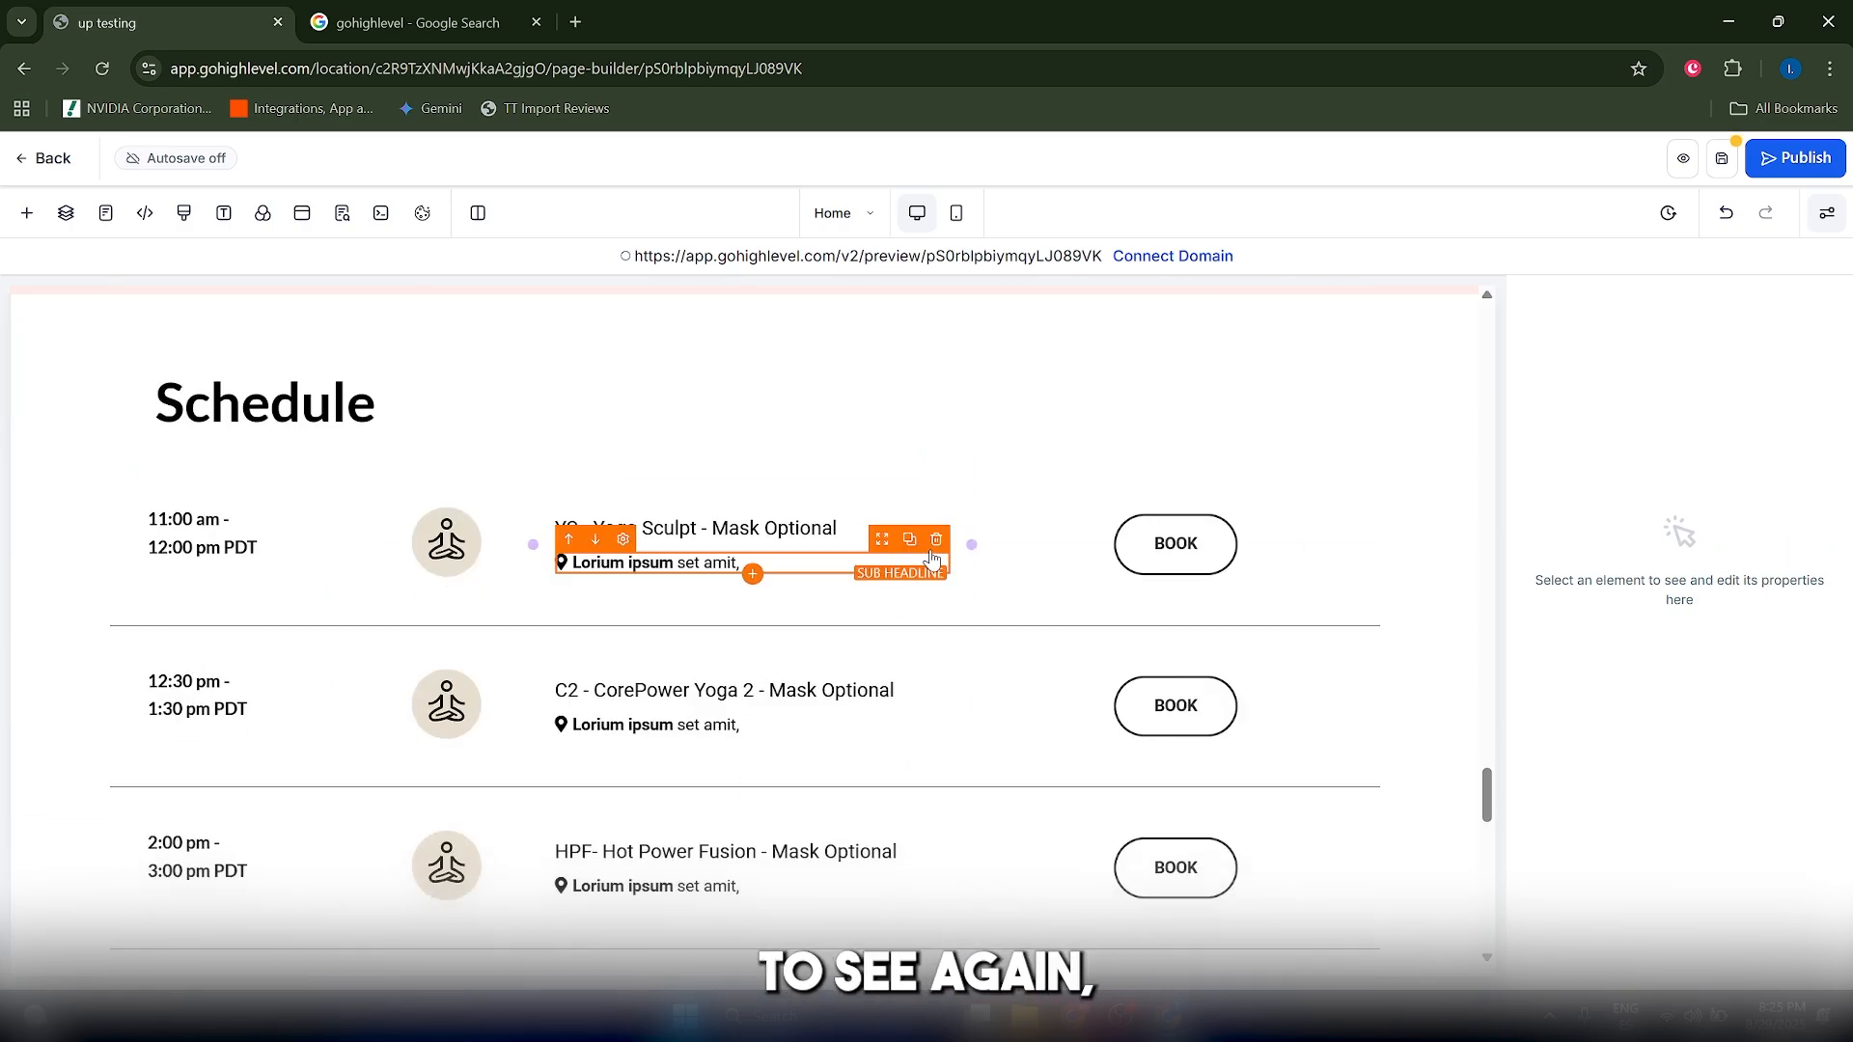
scroll(849, 618, "down", 1)
scroll(830, 621, "up", 1)
scroll(825, 623, "down", 2)
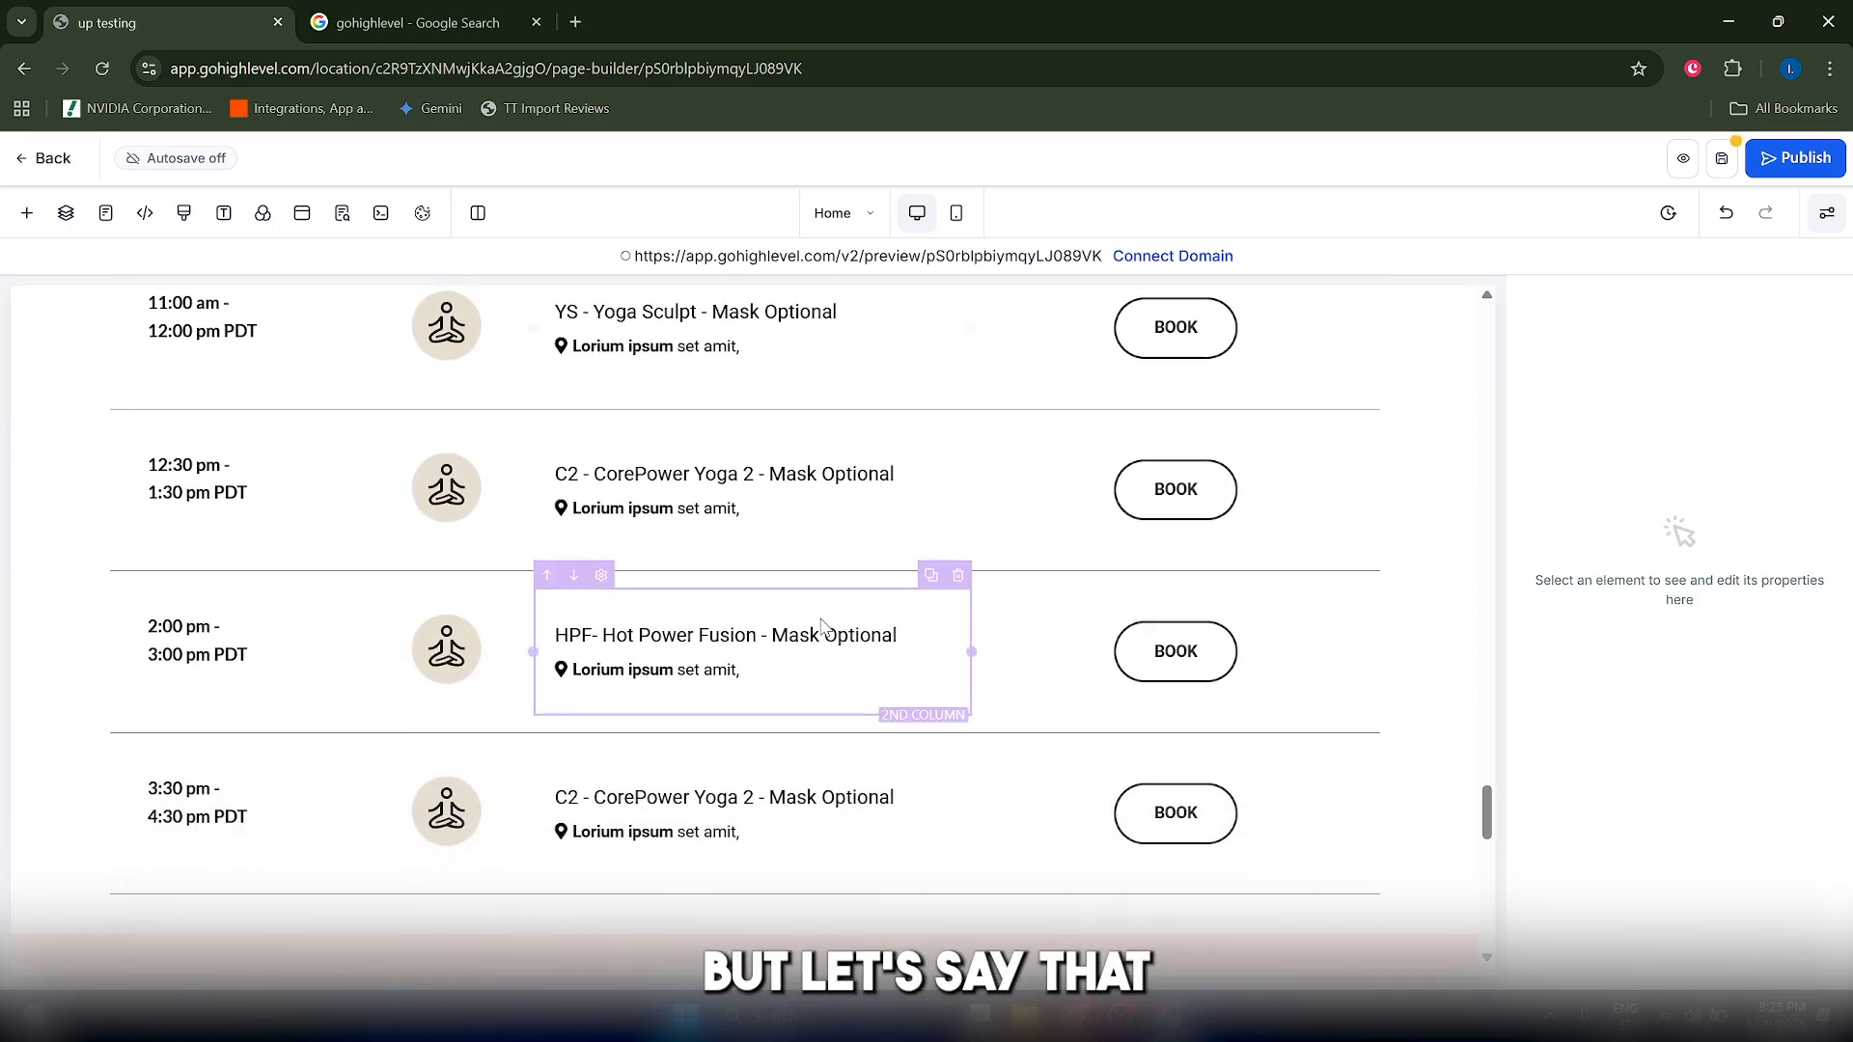
scroll(825, 622, "up", 2)
scroll(969, 589, "down", 2)
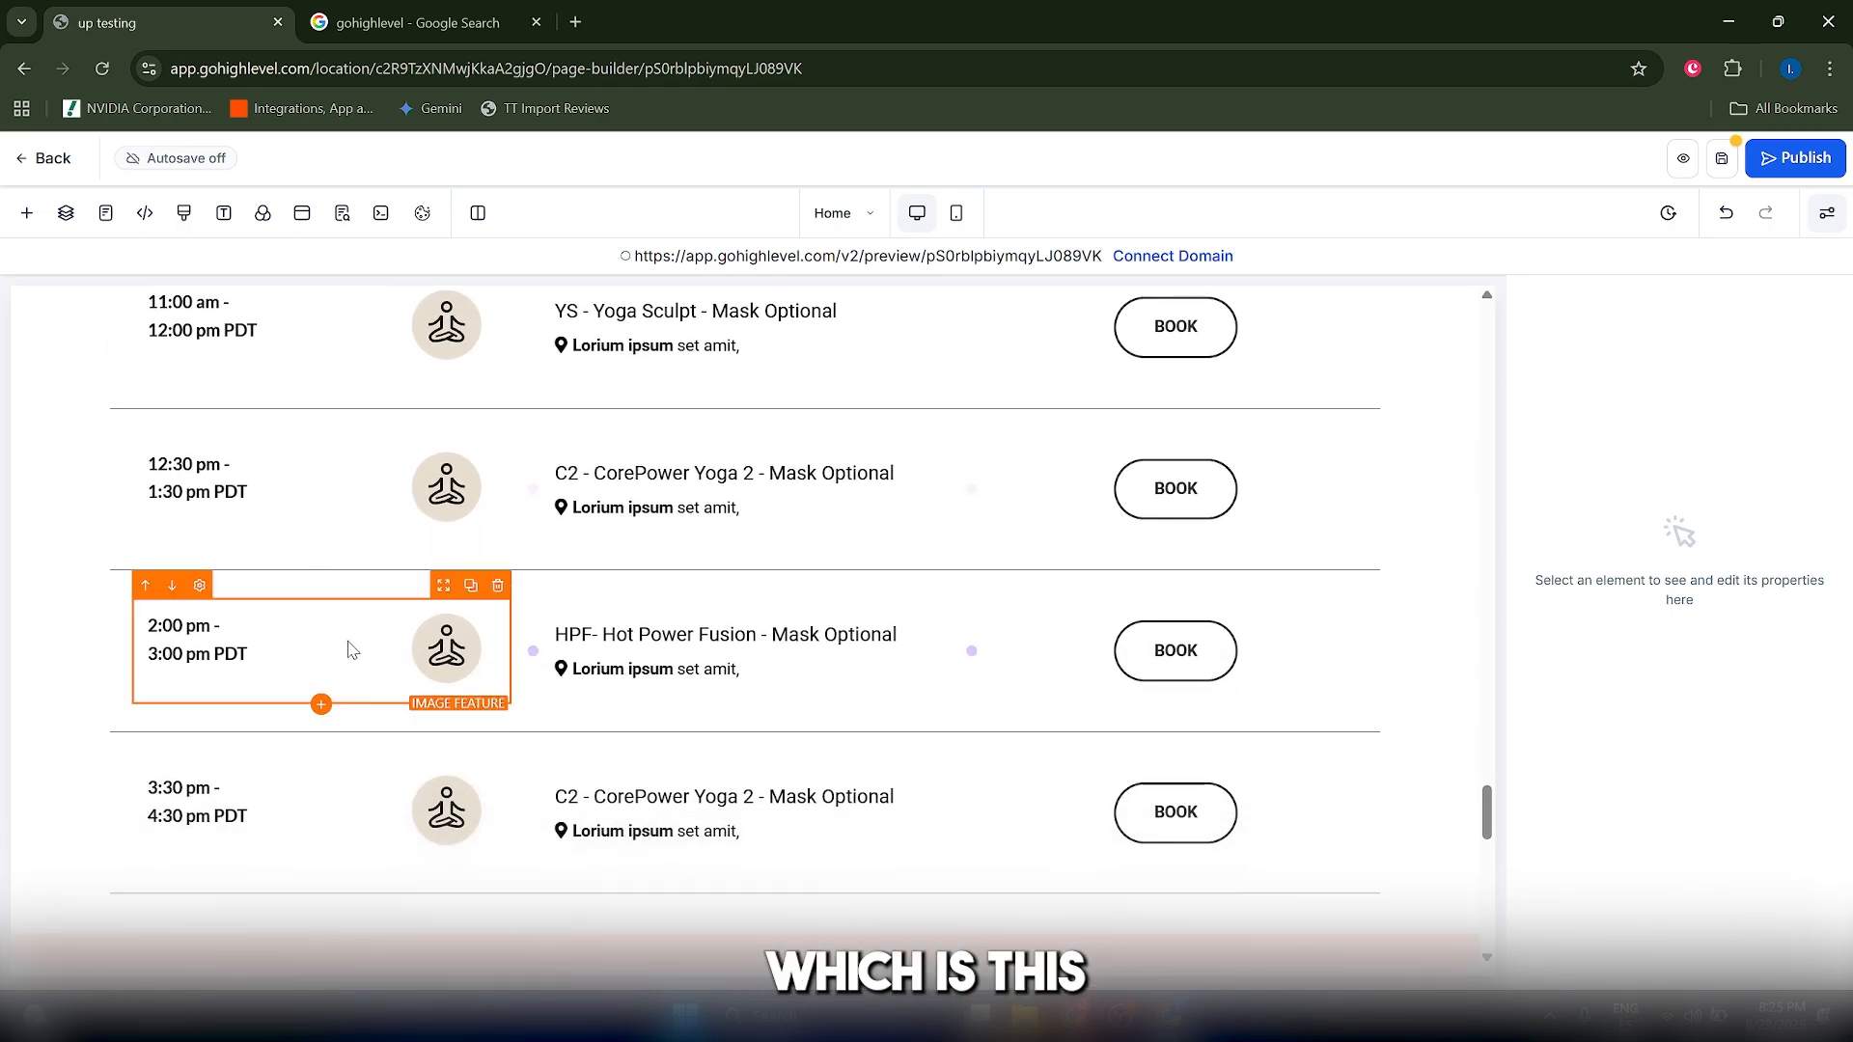
scroll(1076, 782, "up", 2)
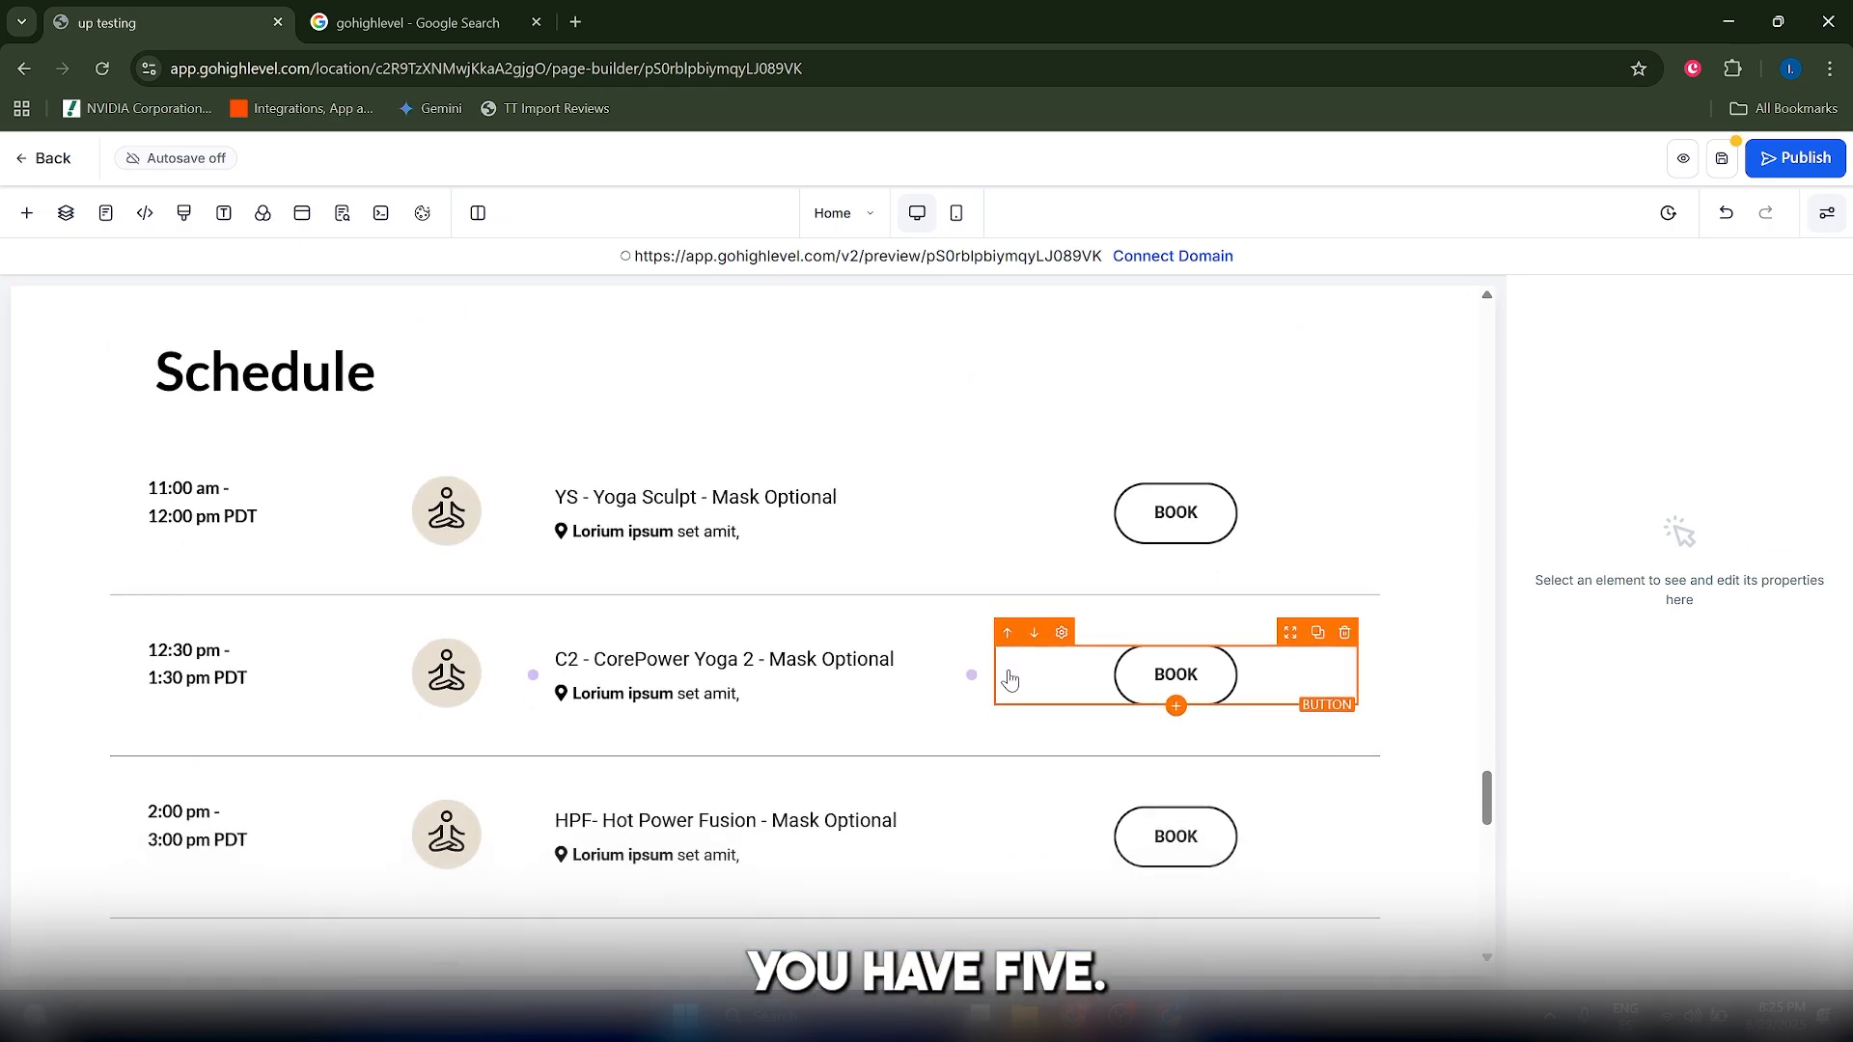
scroll(1010, 681, "down", 3)
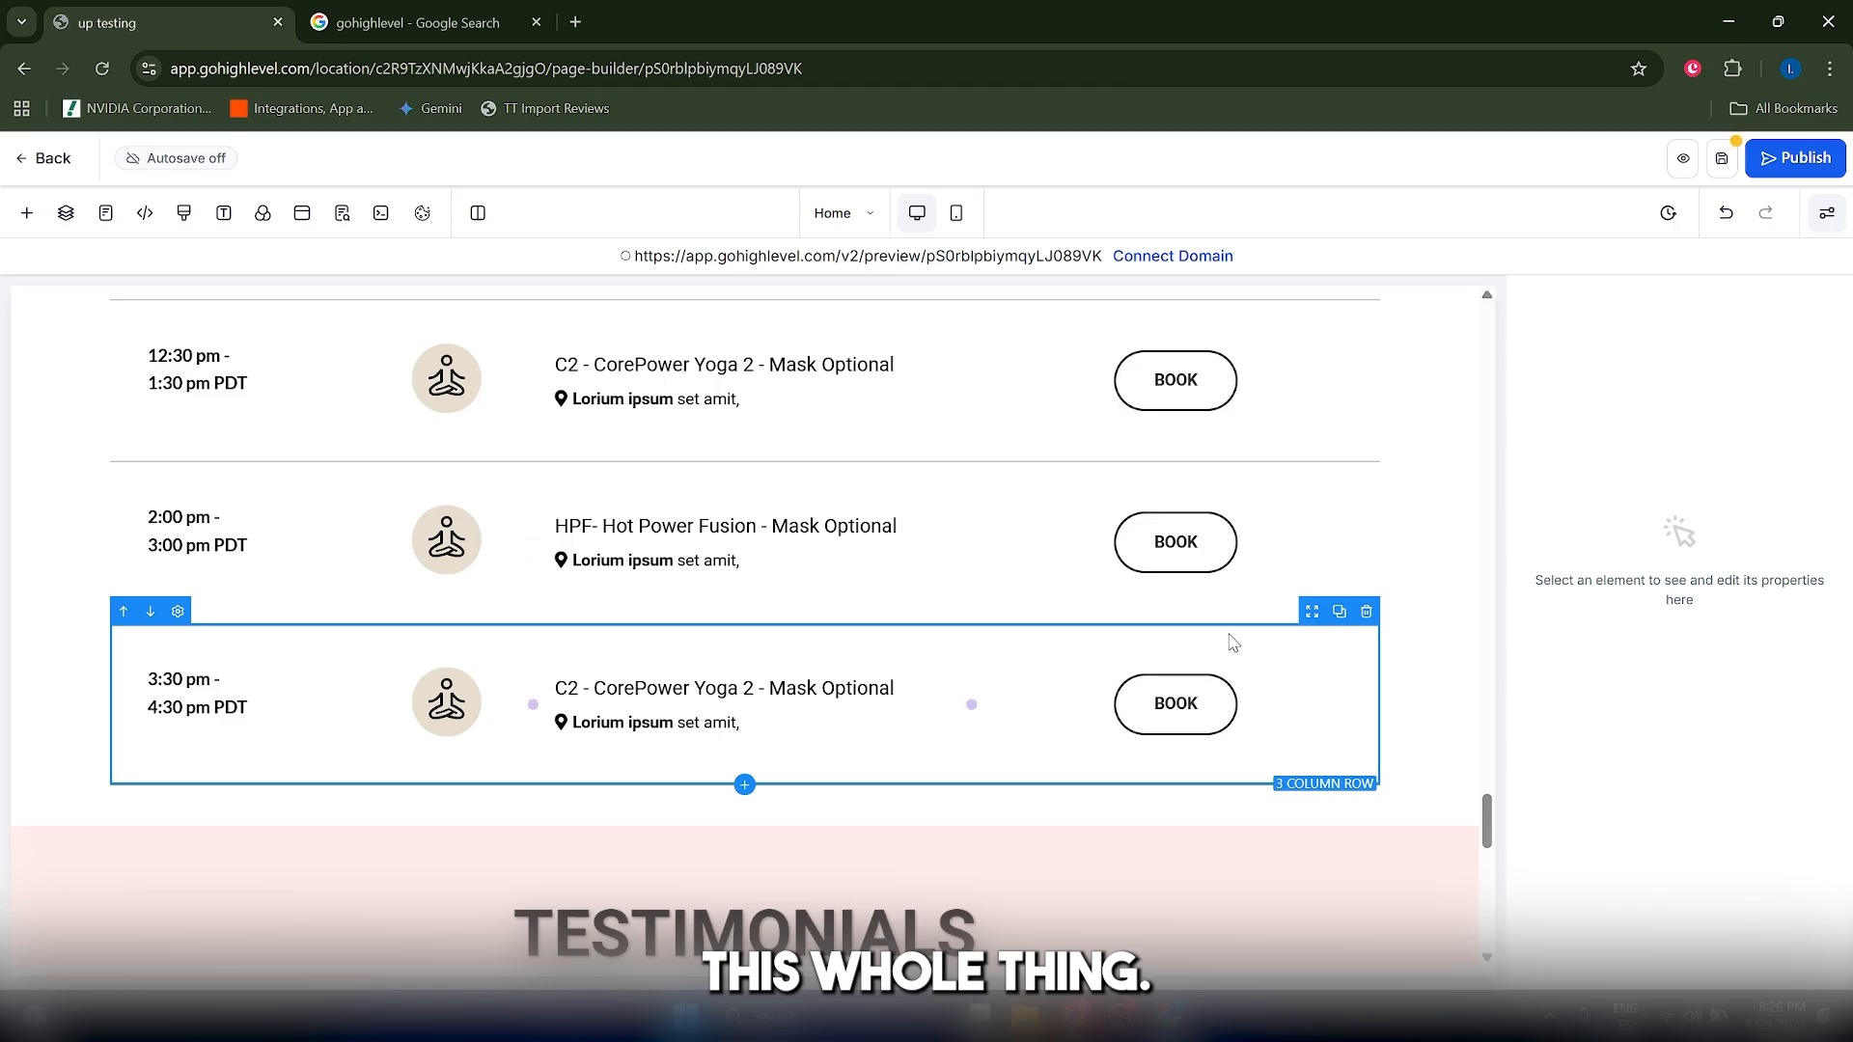
left_click(1341, 625)
scroll(1081, 753, "down", 1)
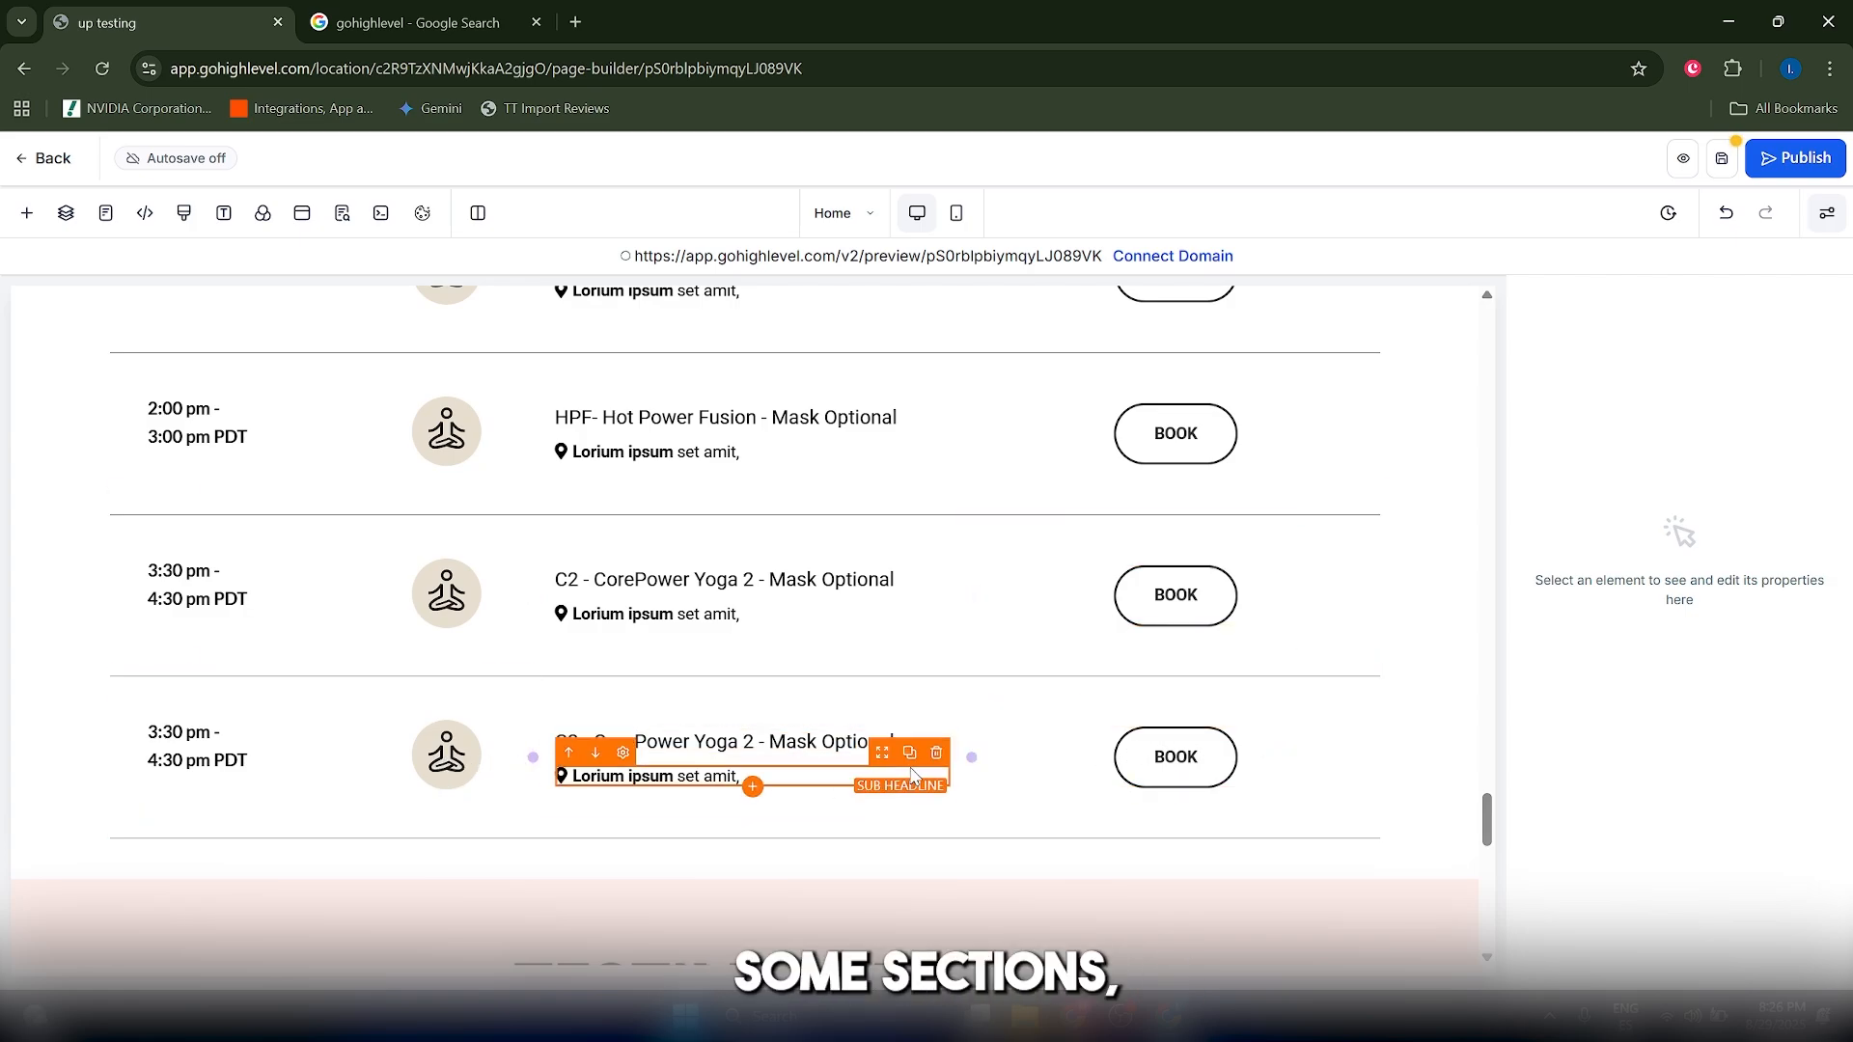
scroll(899, 716, "up", 1)
scroll(1087, 757, "down", 1)
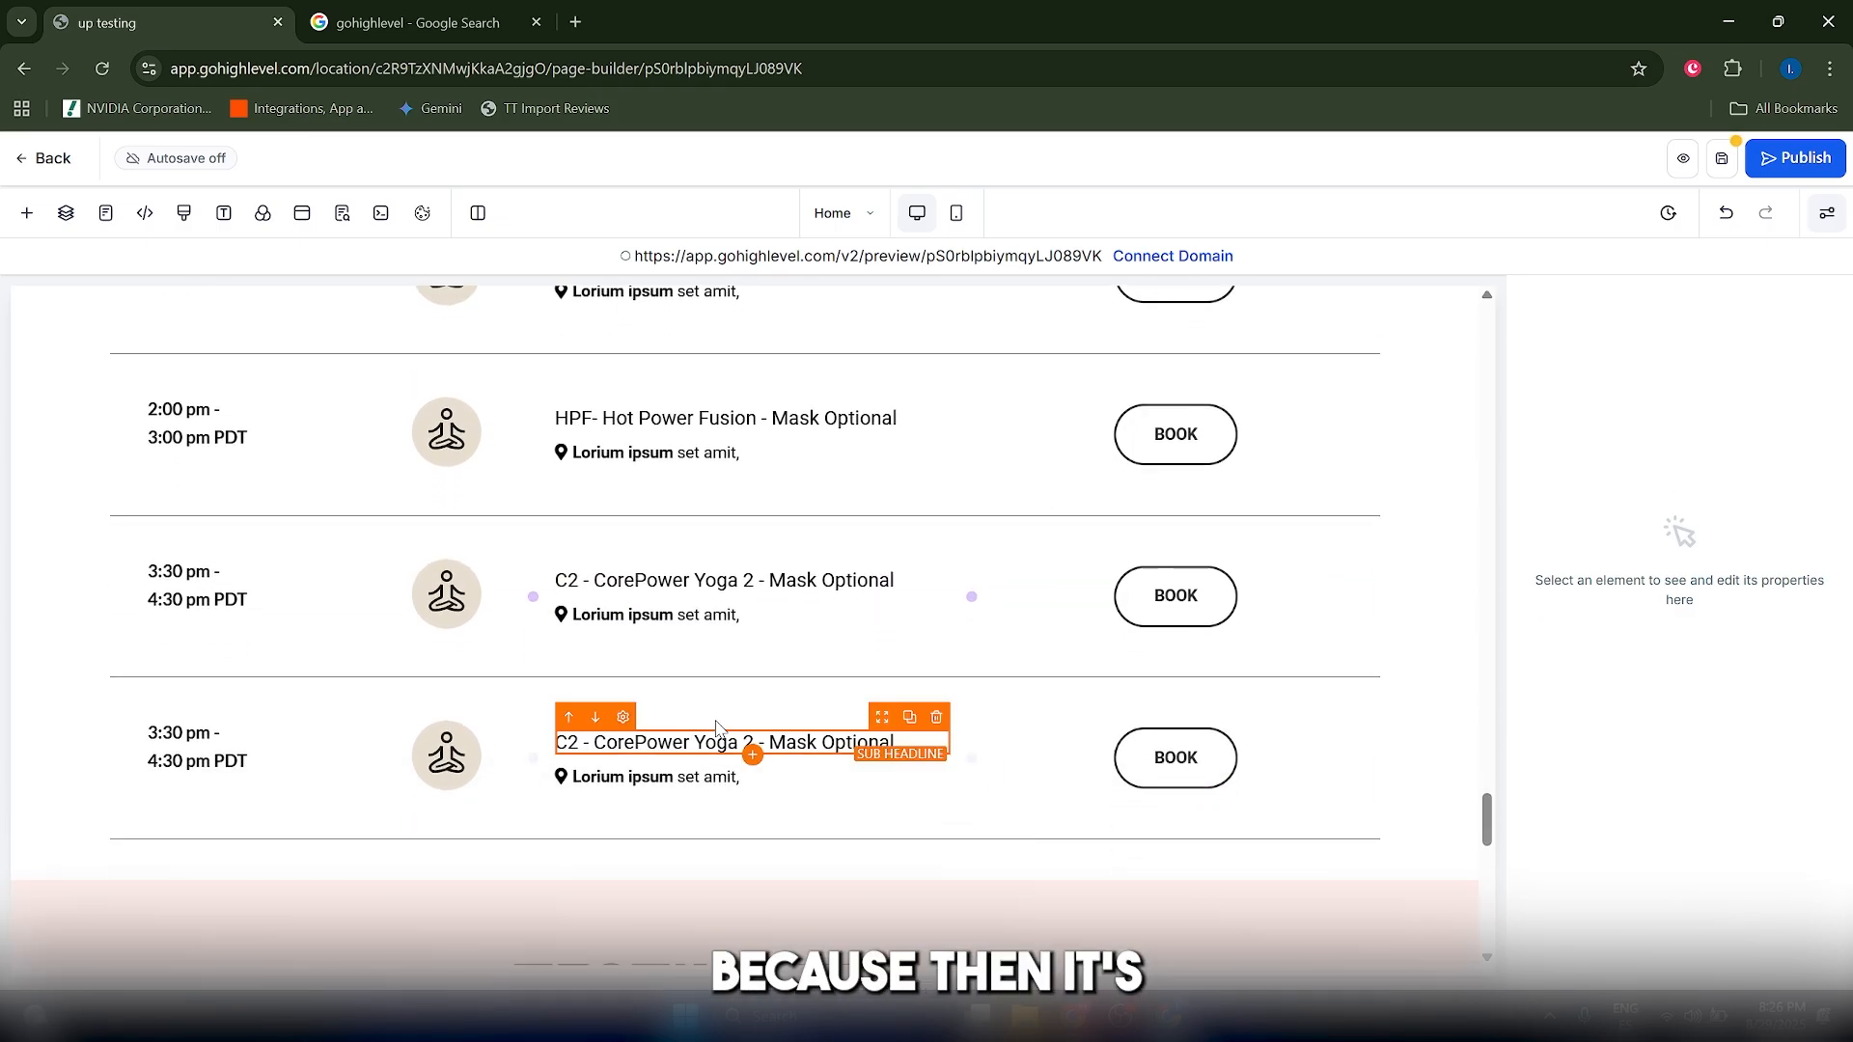
Step: Duplicate the time and icon content inside the last schedule row, and undo that duplication
left_click(470, 692)
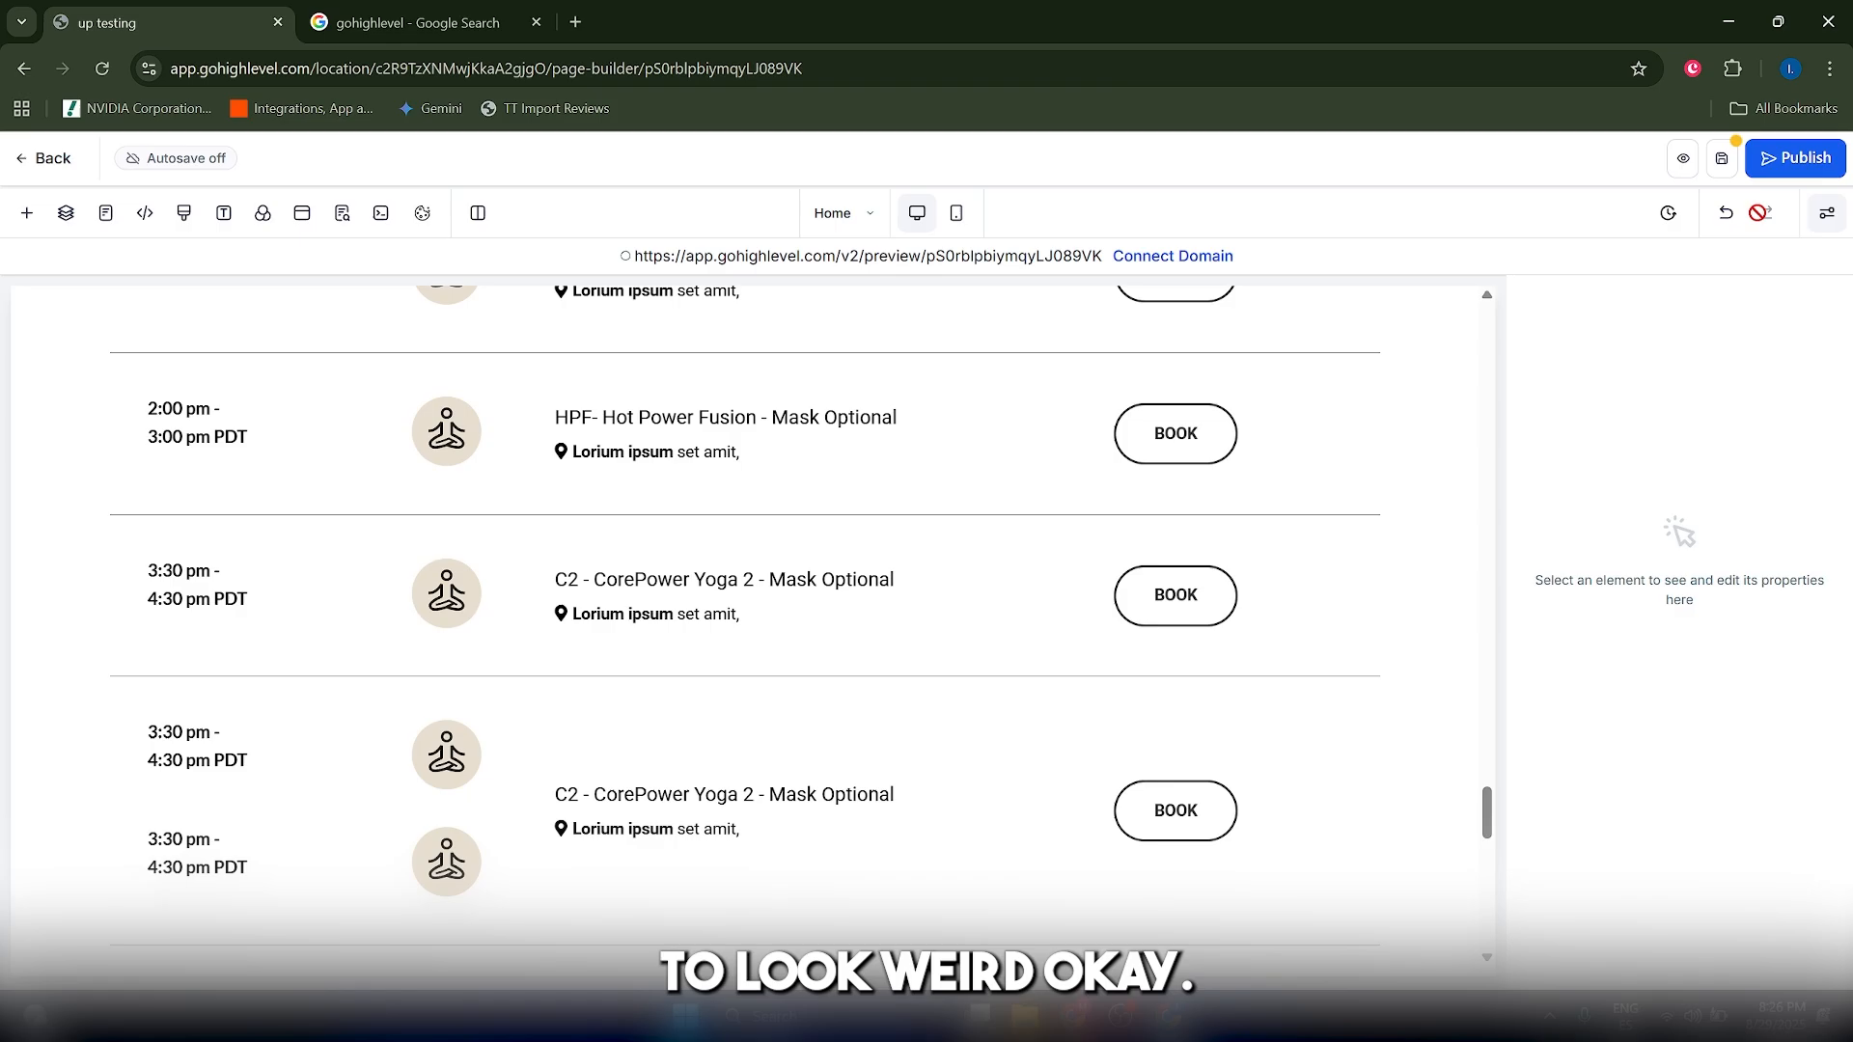
left_click(1726, 212)
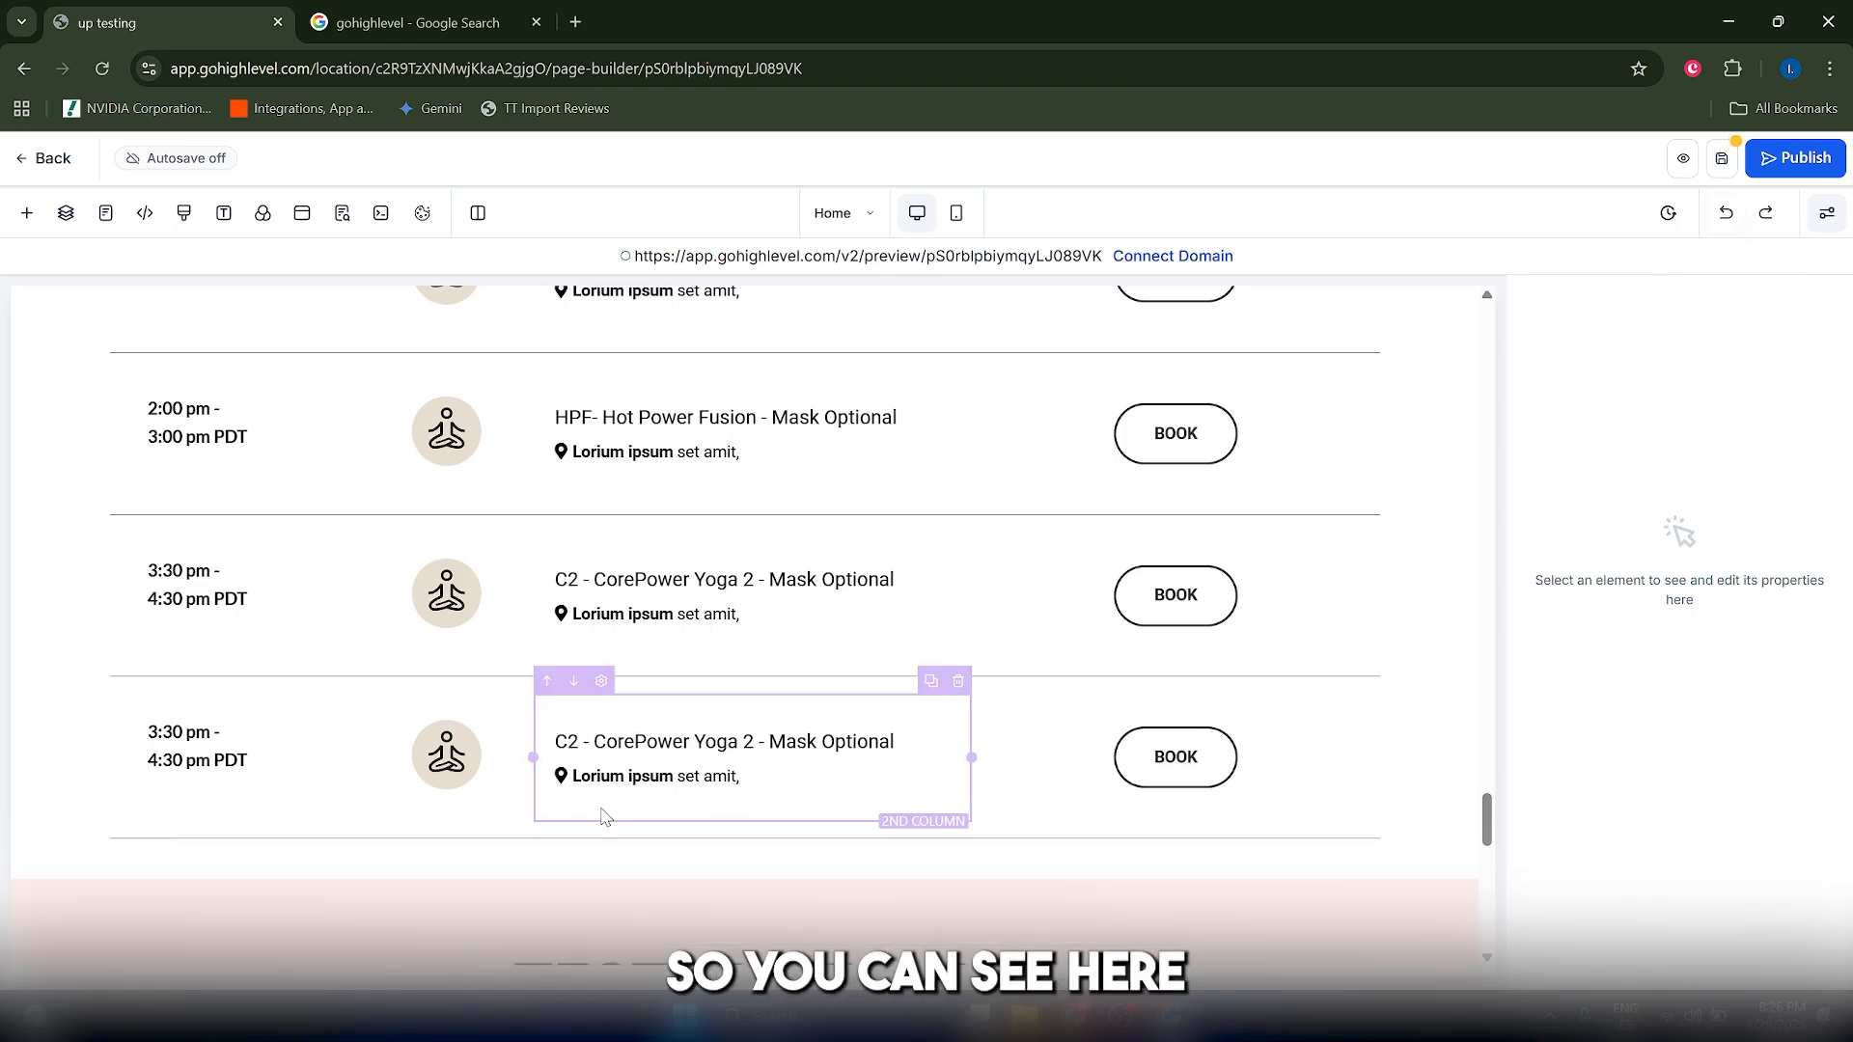
Step: Examine the contact section and footer, selecting the footer's email text to view its paragraph settings
scroll(784, 753, "up", 3)
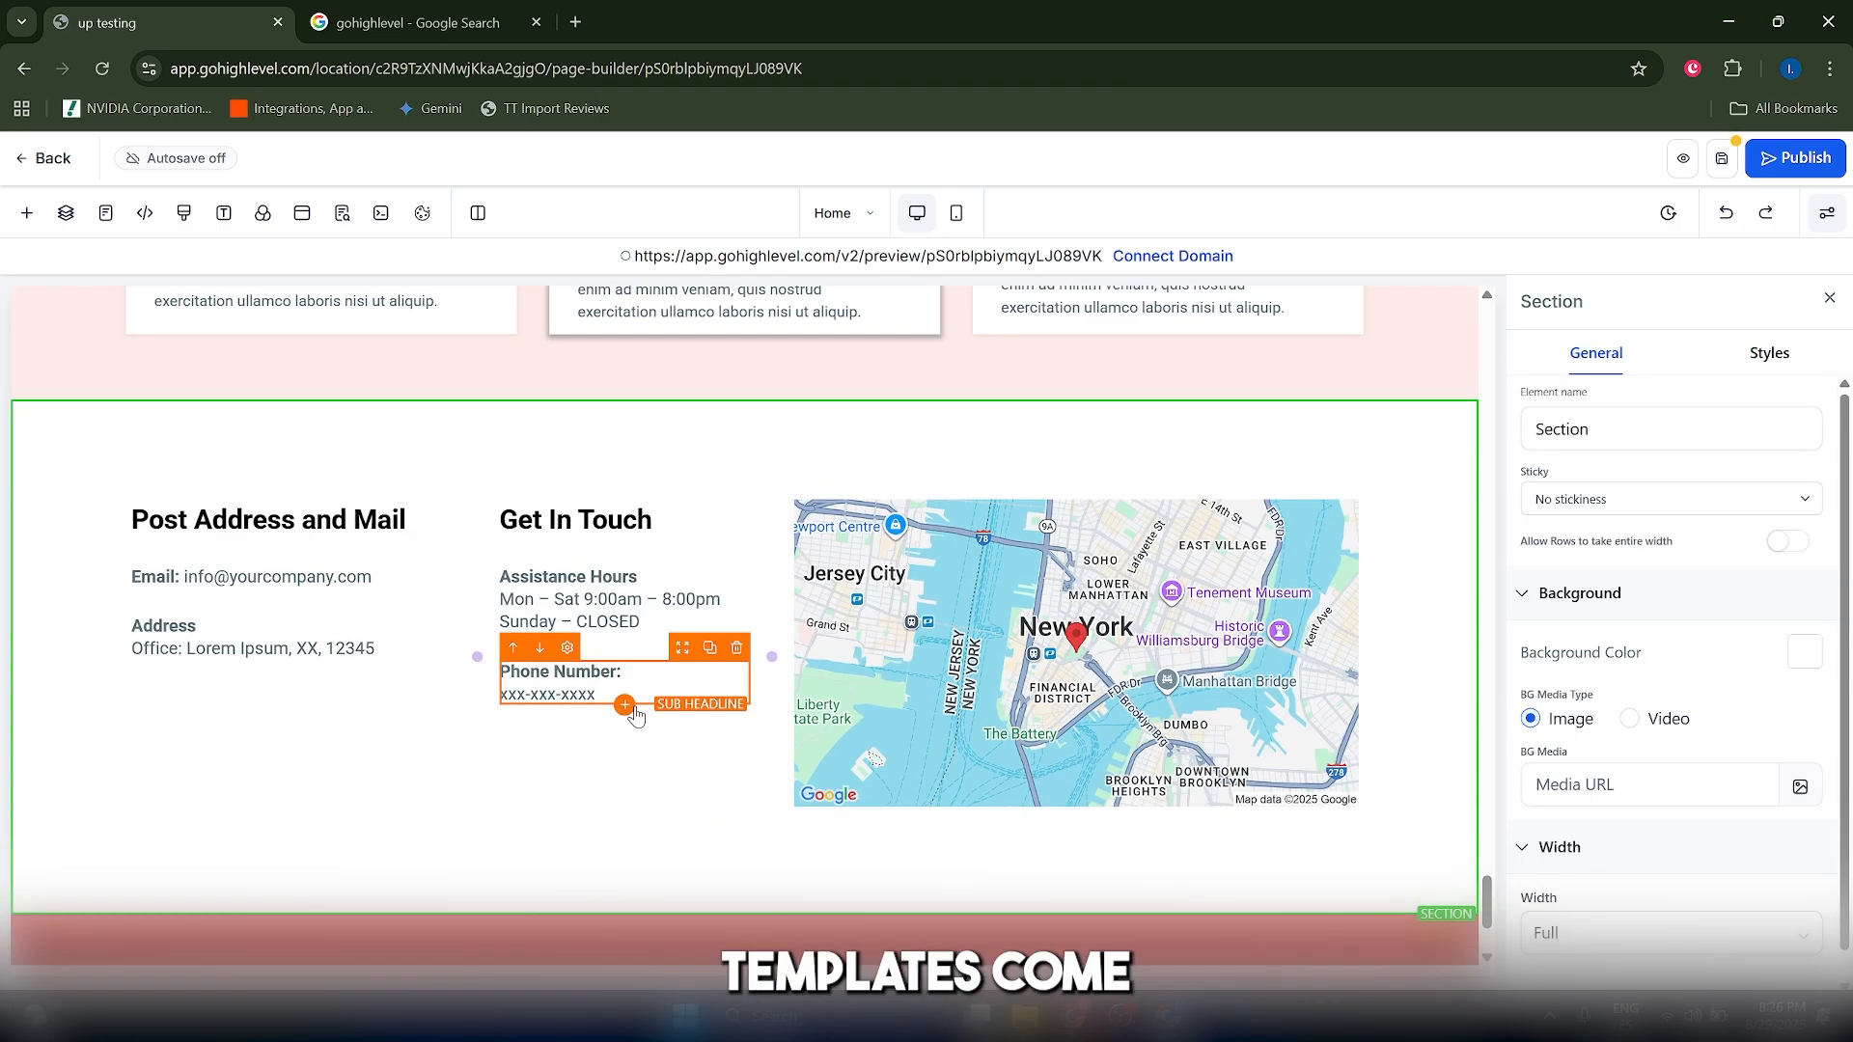
scroll(635, 714, "up", 4)
scroll(635, 715, "down", 5)
left_click(1083, 618)
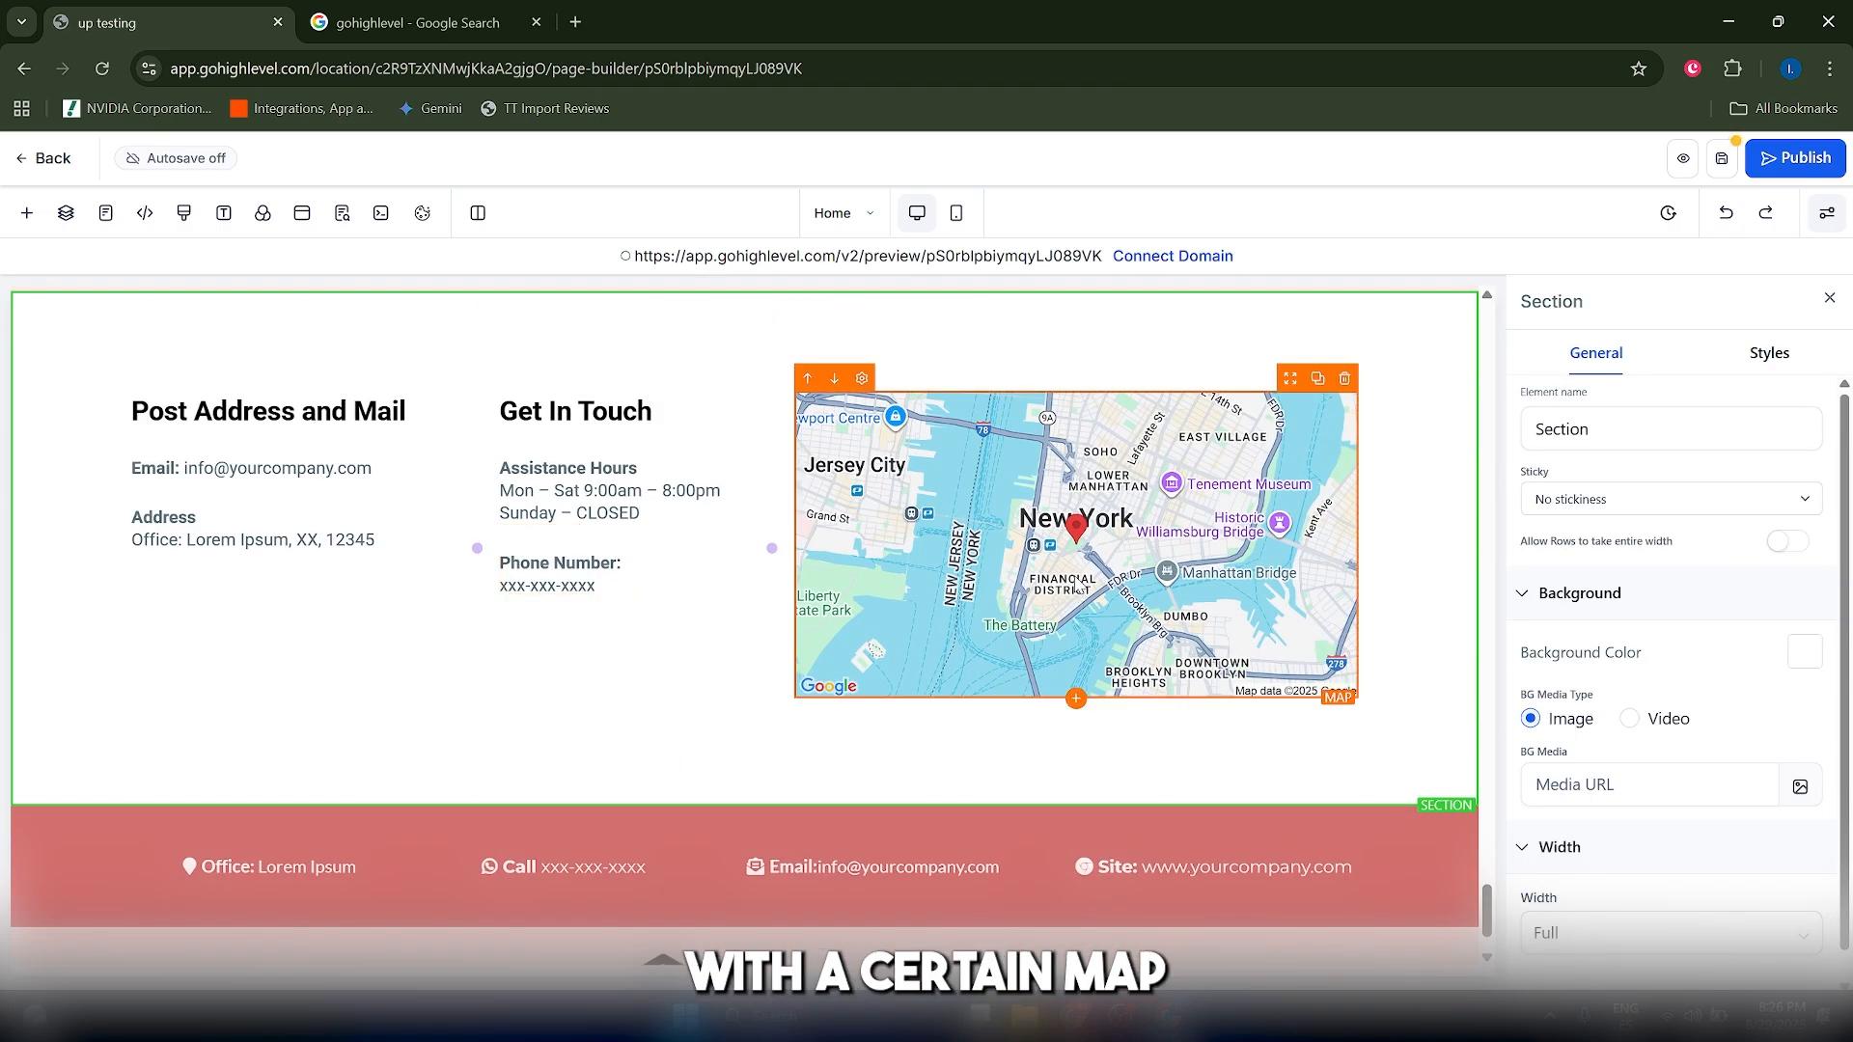
left_click(928, 866)
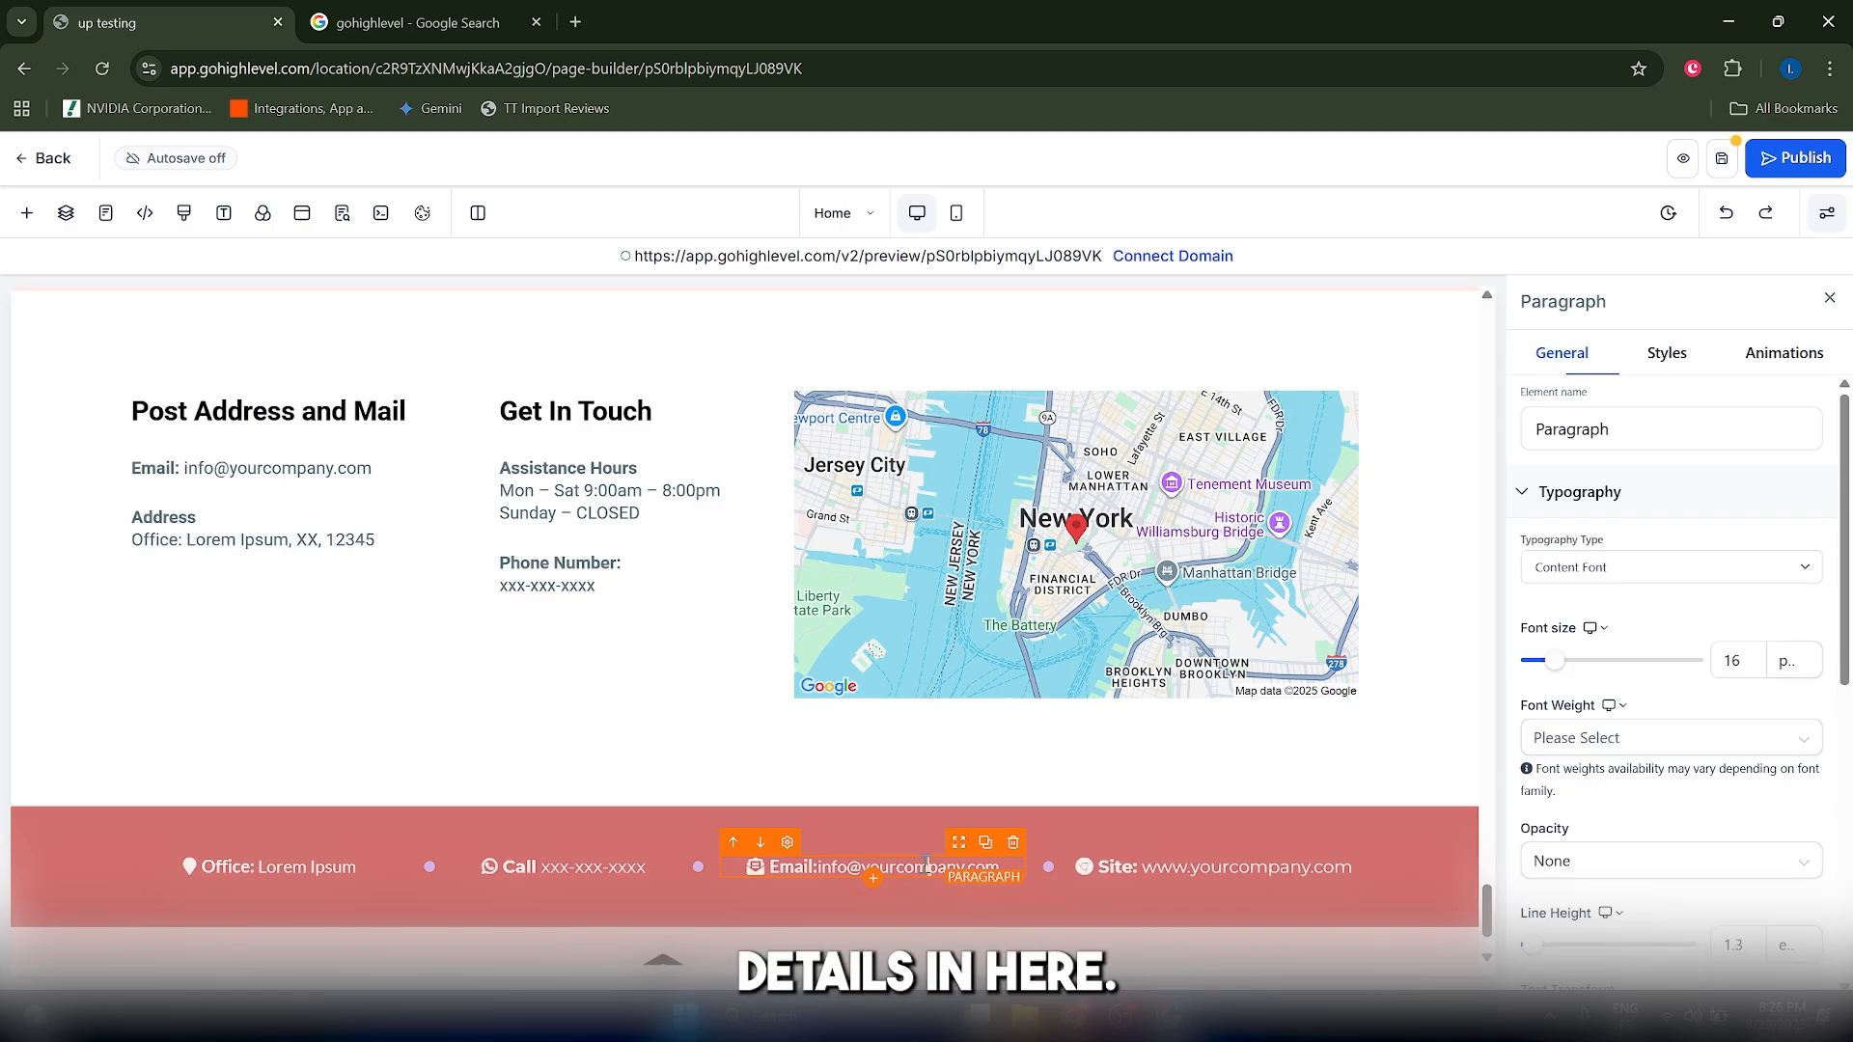
scroll(1062, 849, "down", 1)
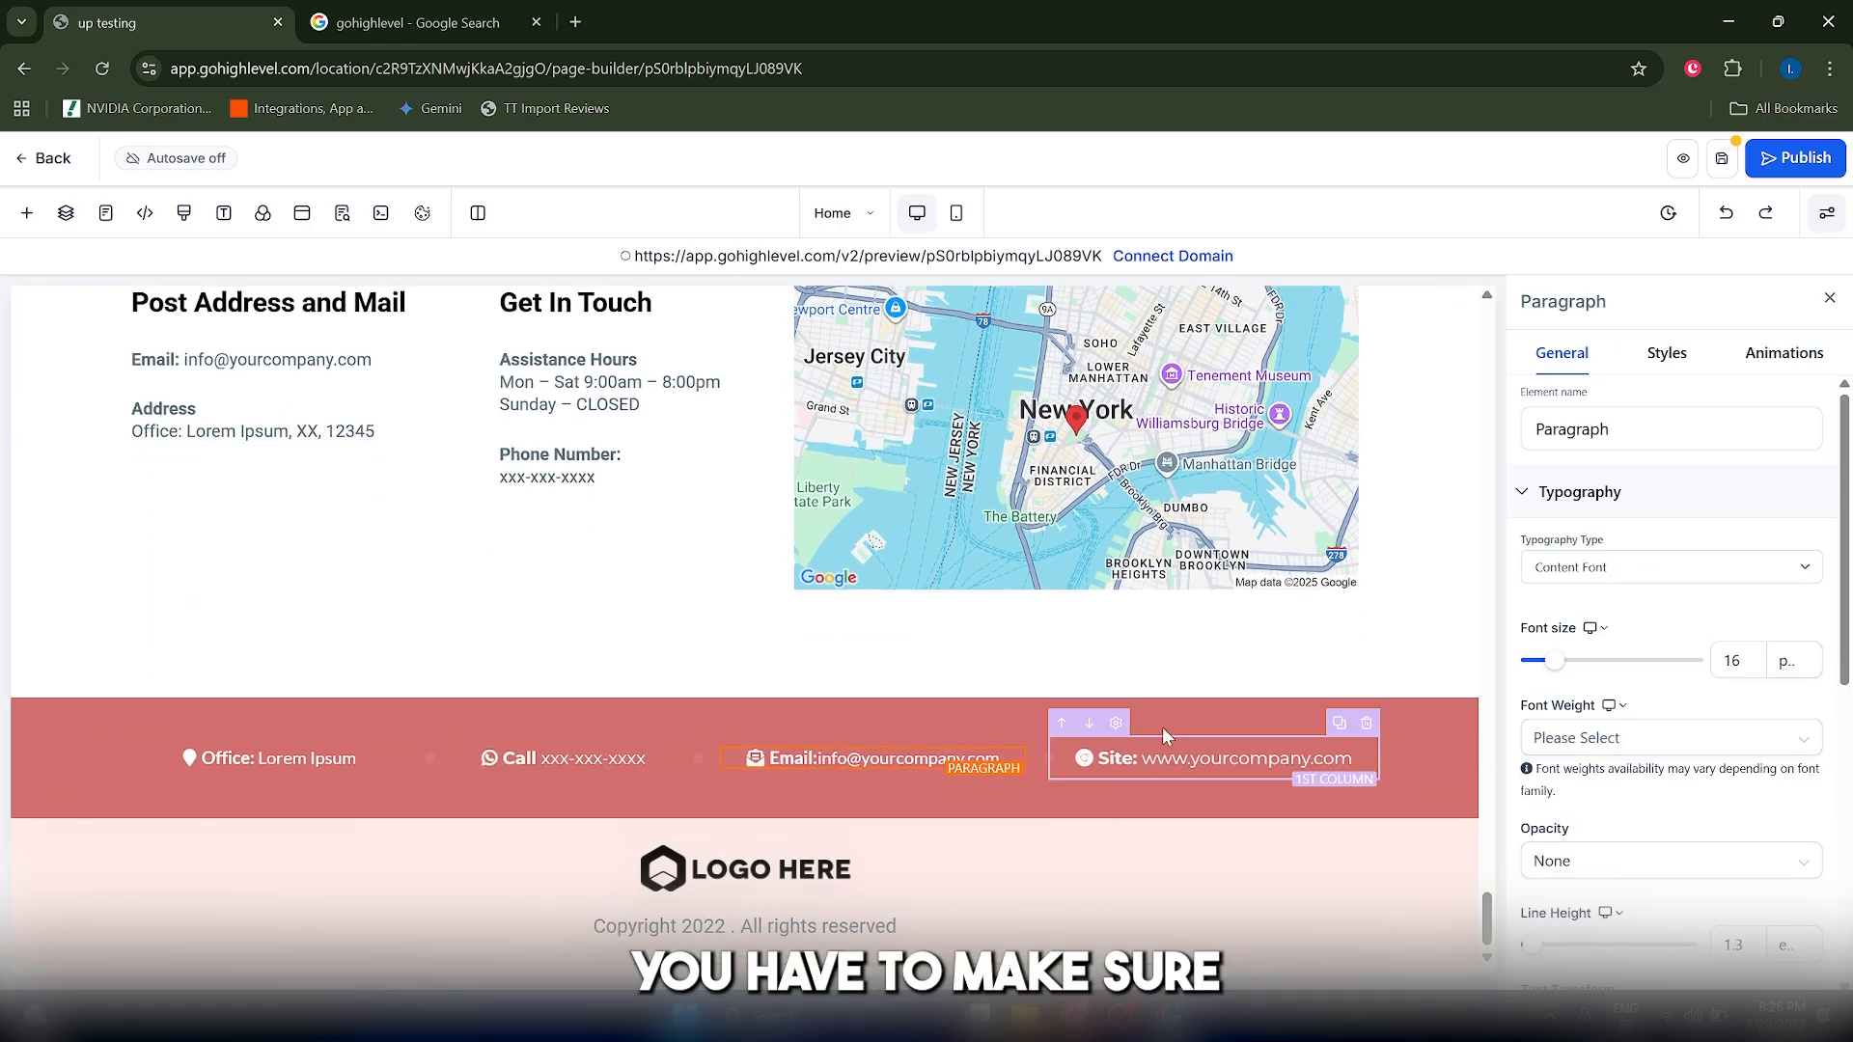
Step: Select the contact section's map, open its location search, pan around New York, and close it without saving a location
scroll(964, 786, "up", 2)
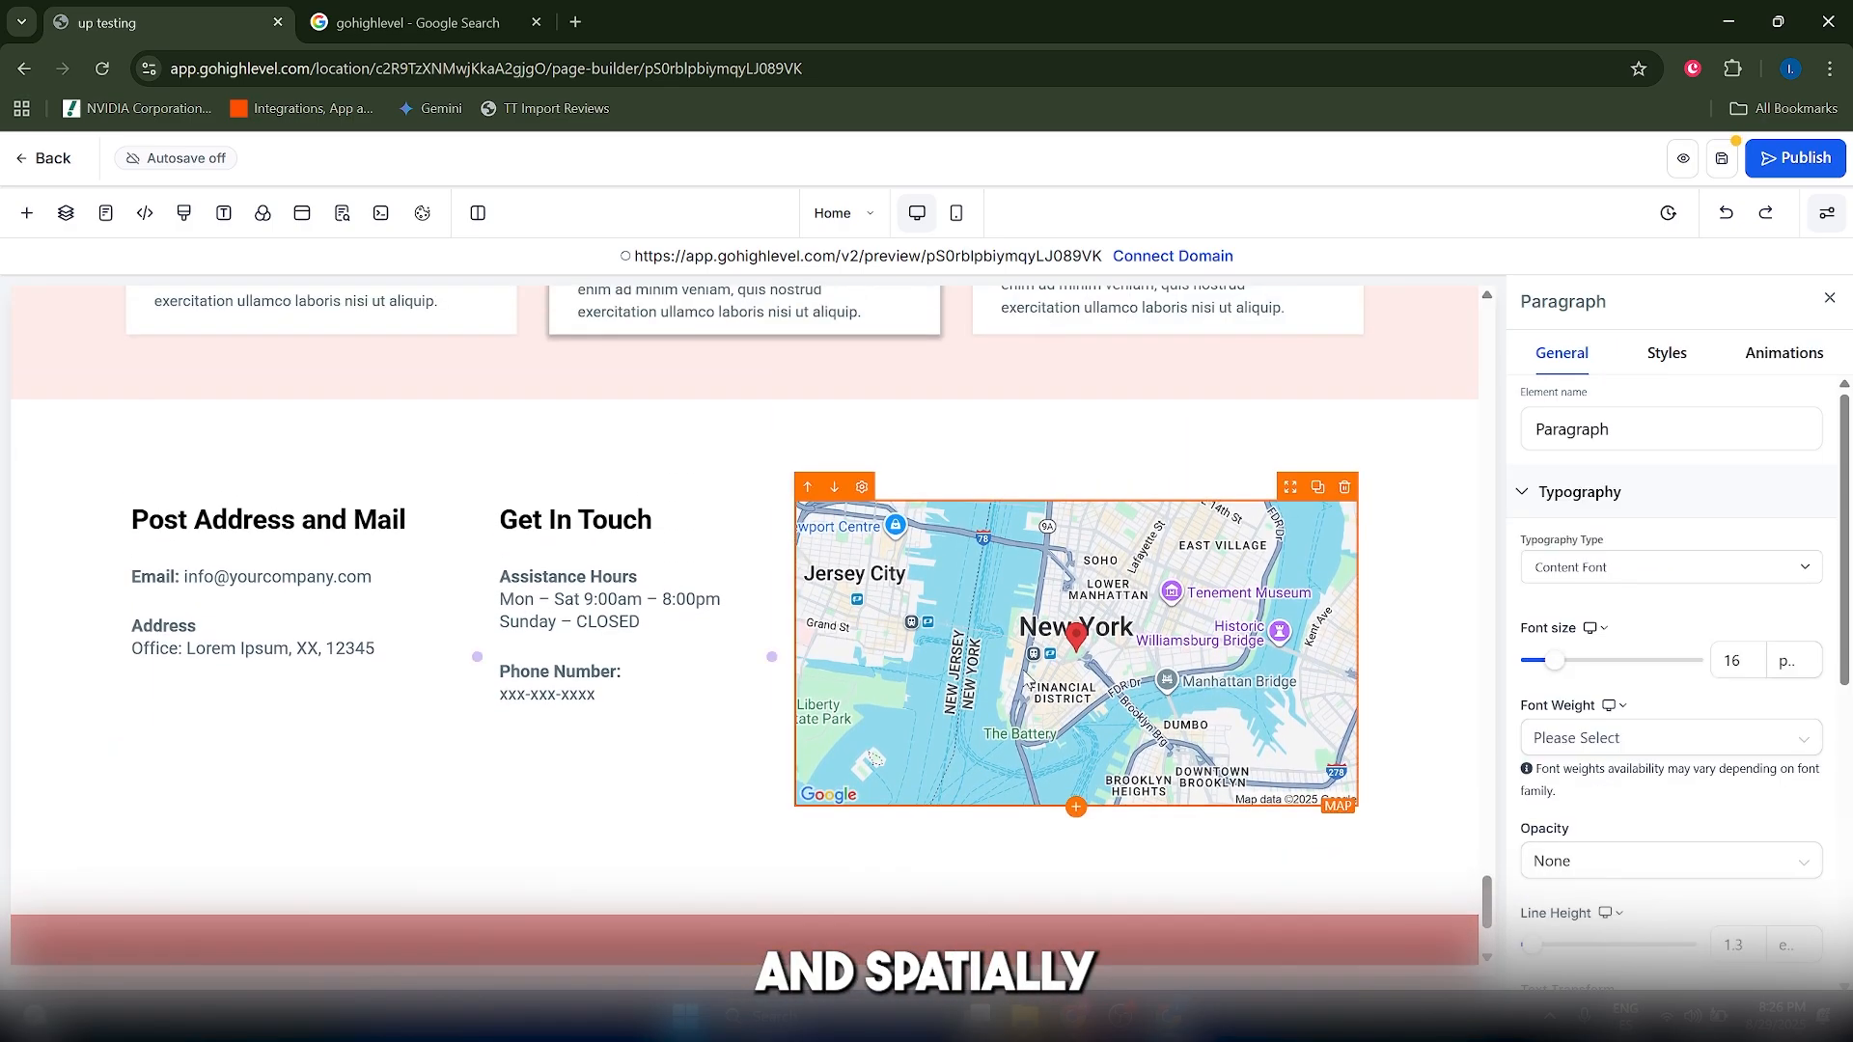
left_click(1028, 681)
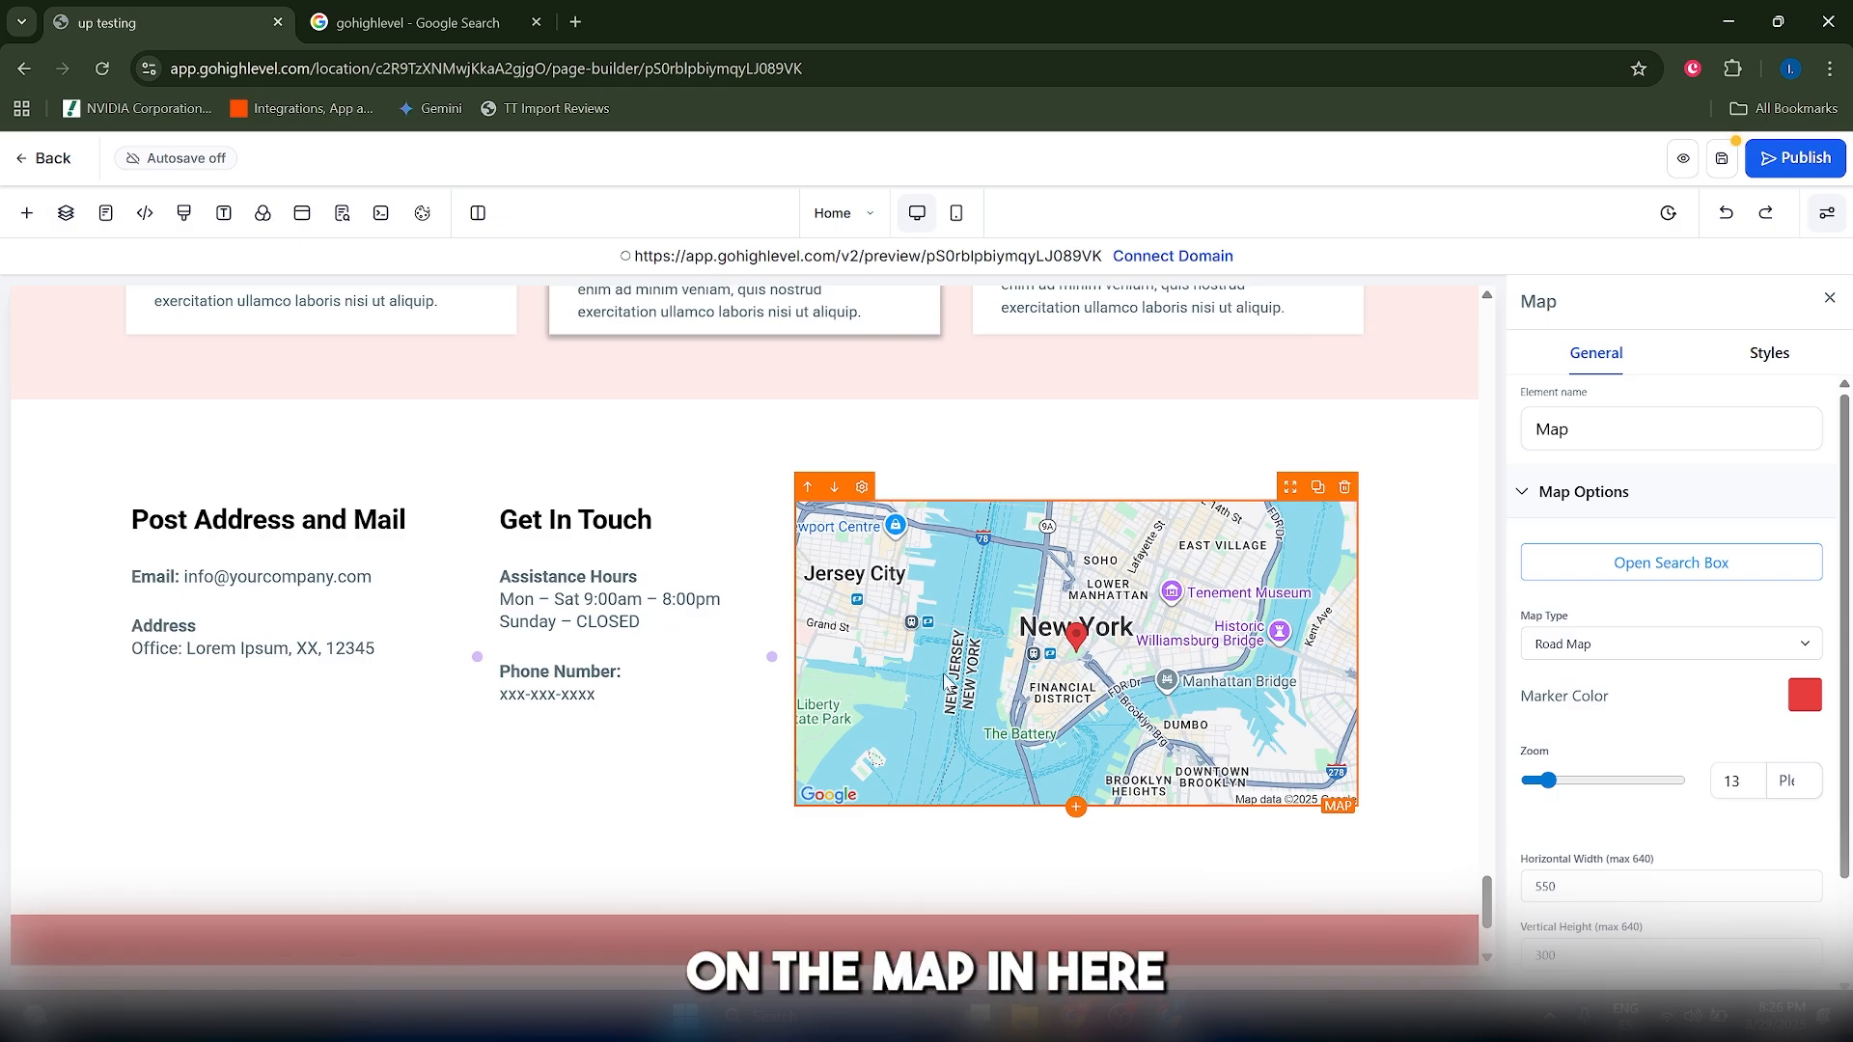
left_click(1679, 571)
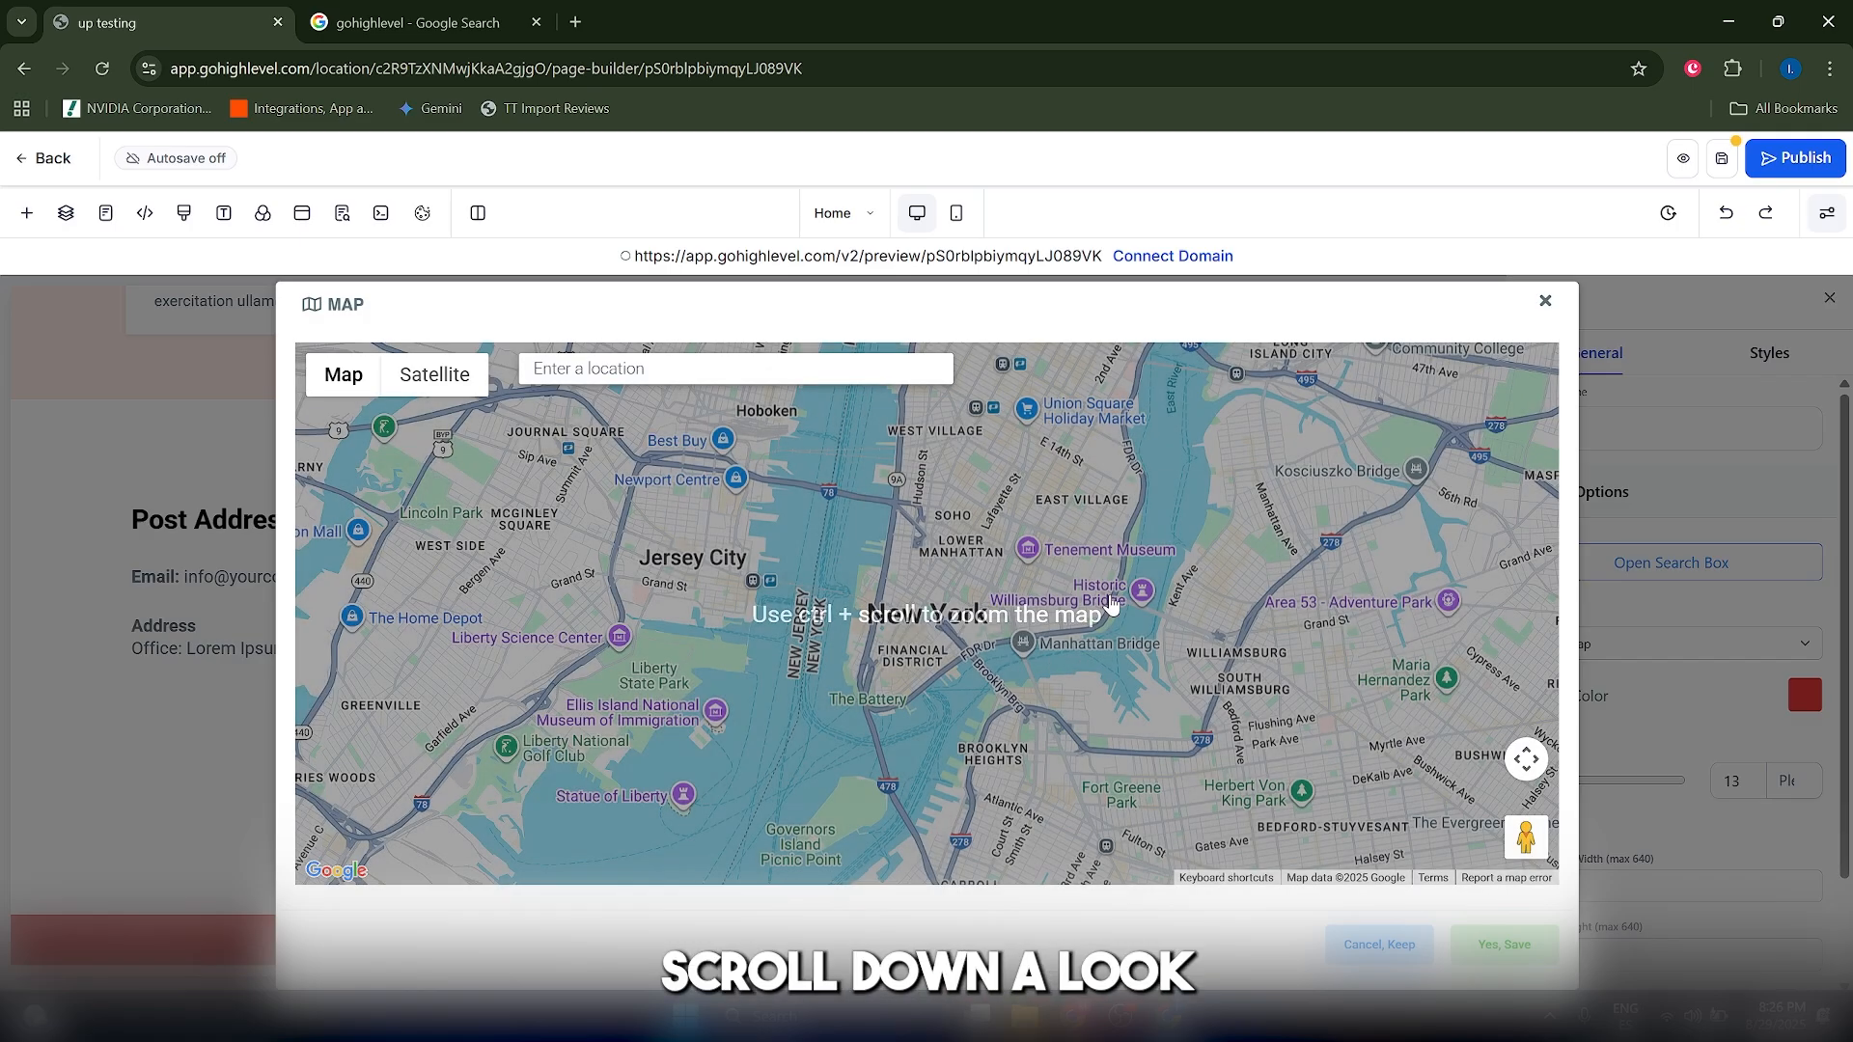
left_click_drag(1195, 606, 1193, 529)
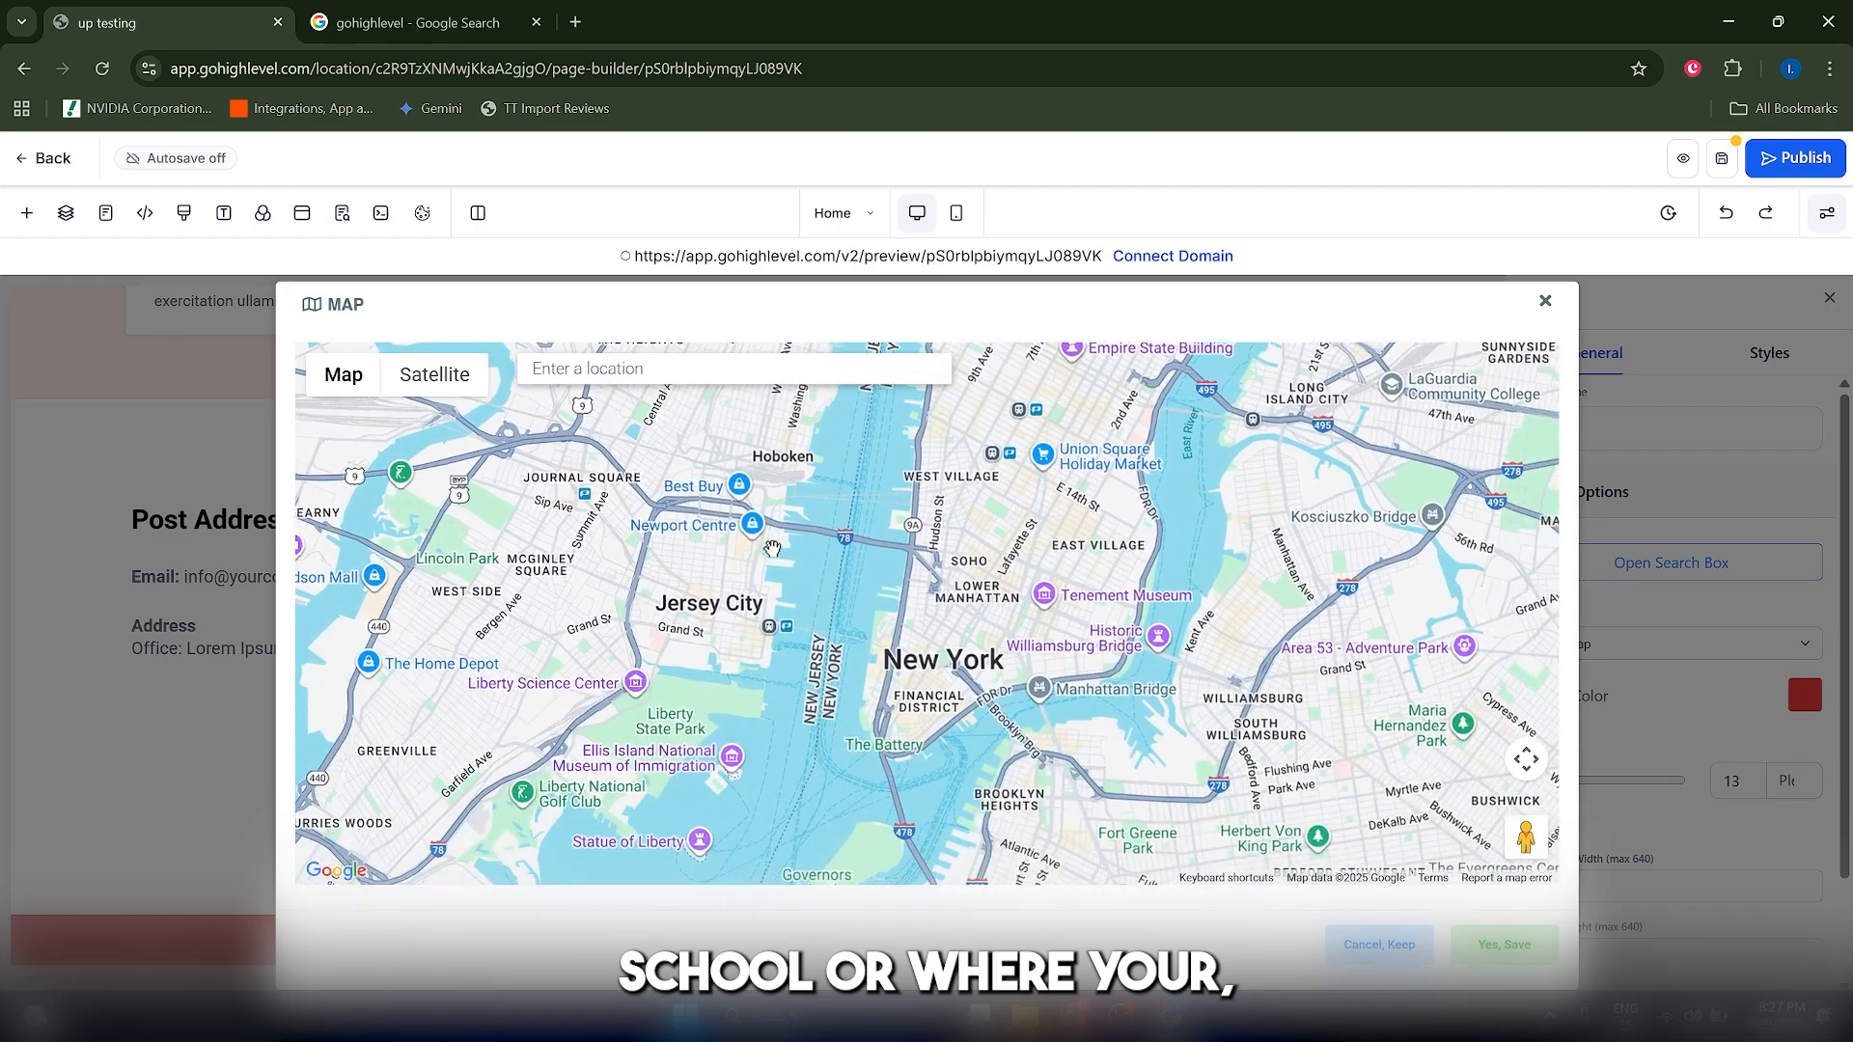
left_click(1546, 302)
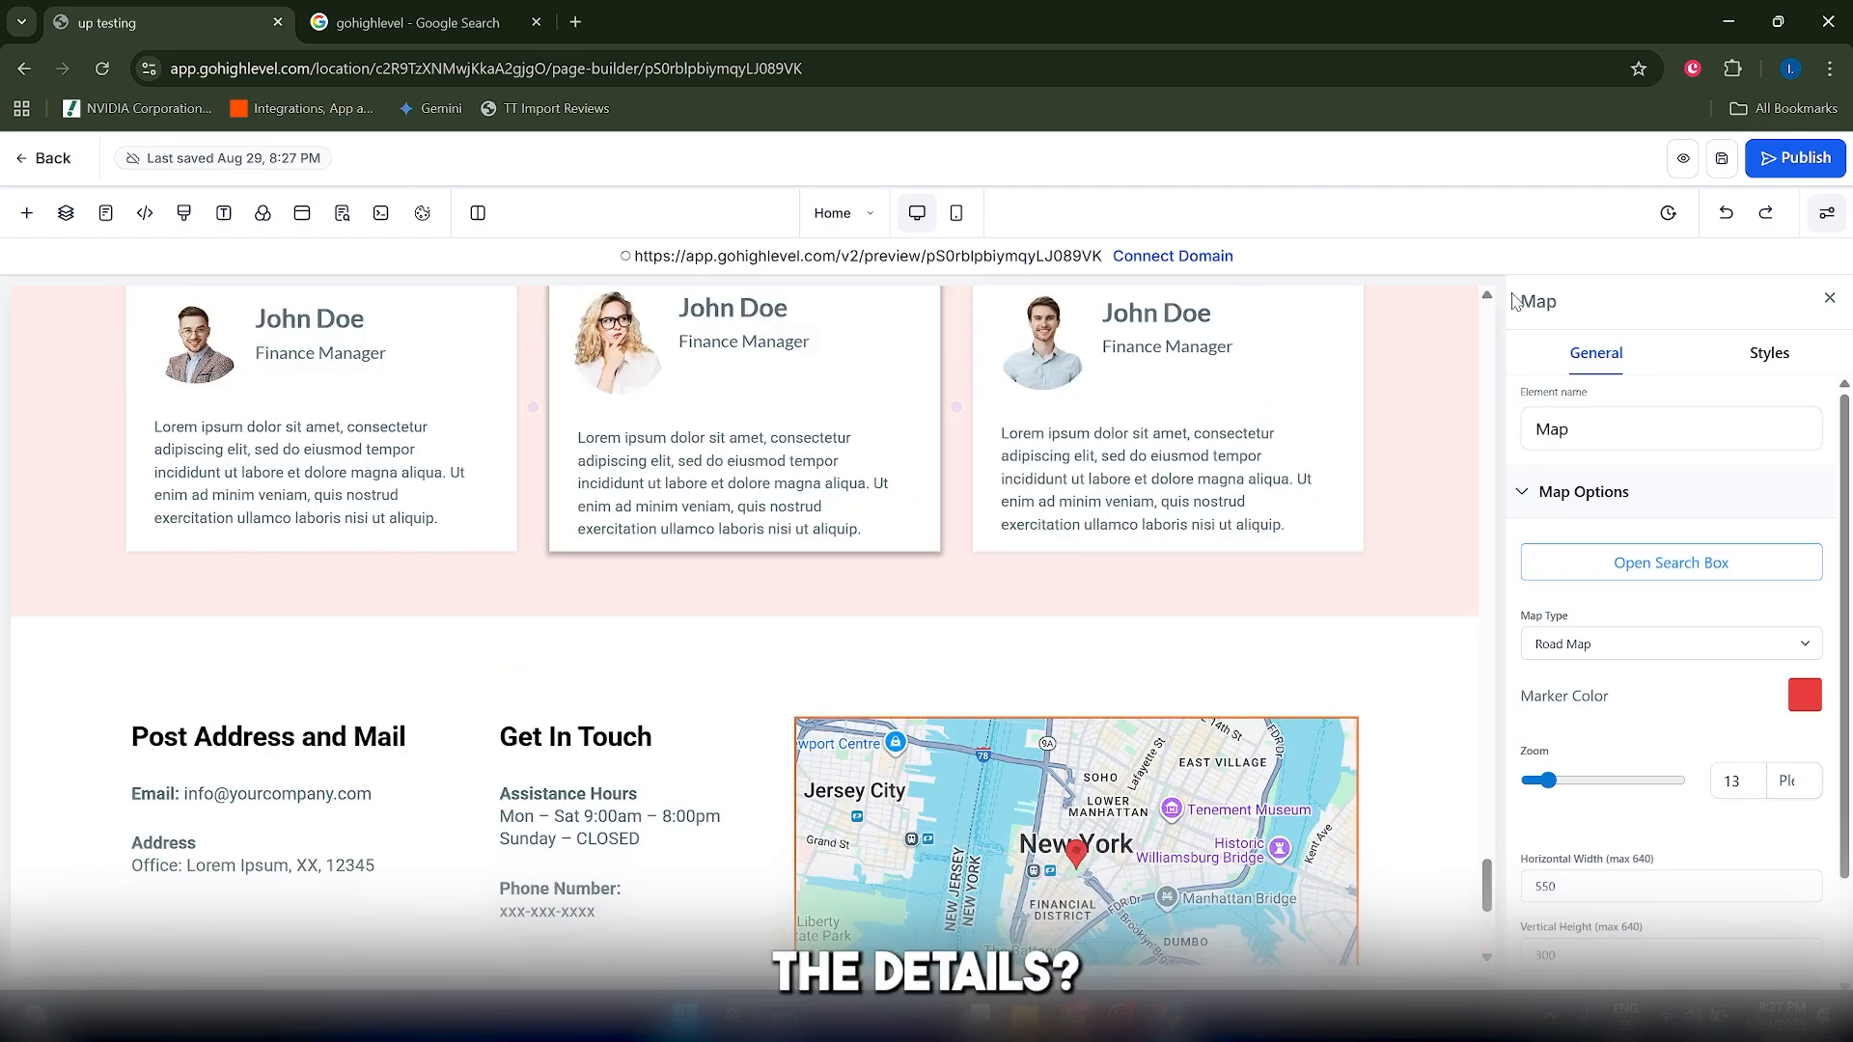
Step: Start publishing the page to view the domain selection, and close it without choosing a domain
left_click(1790, 166)
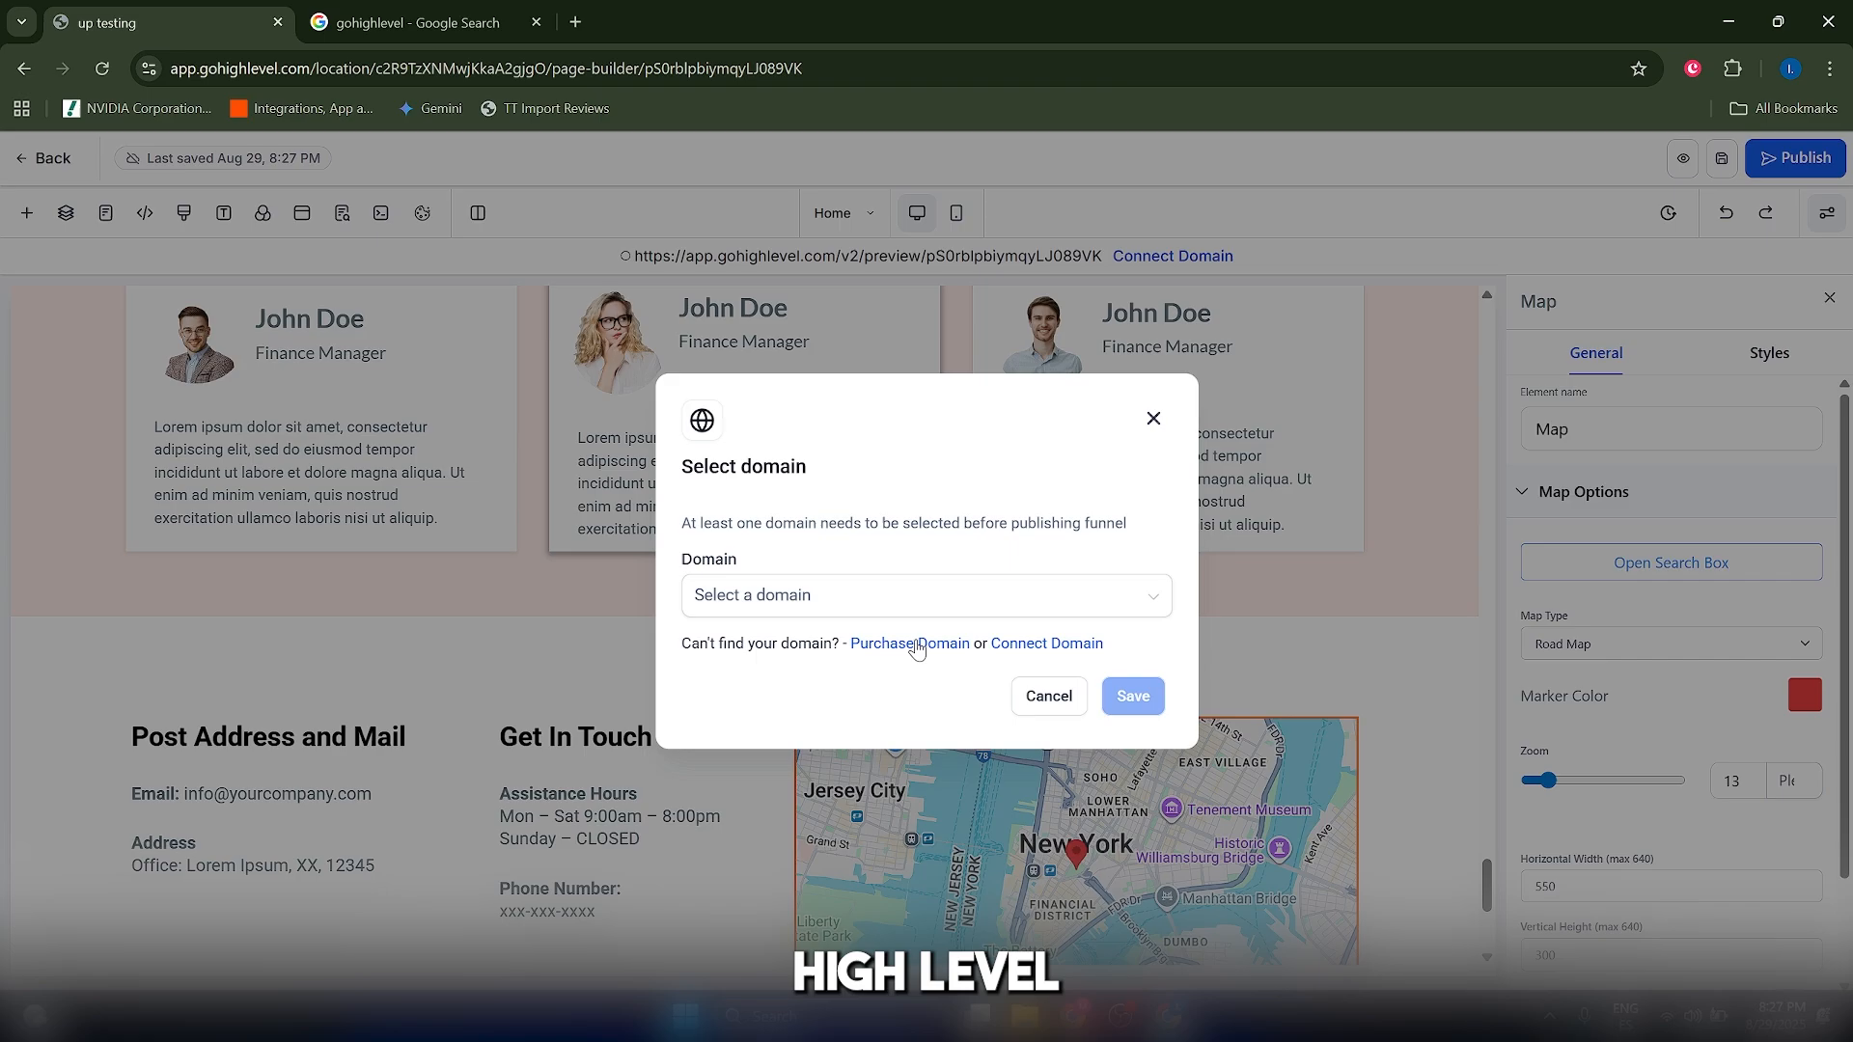
left_click(1154, 418)
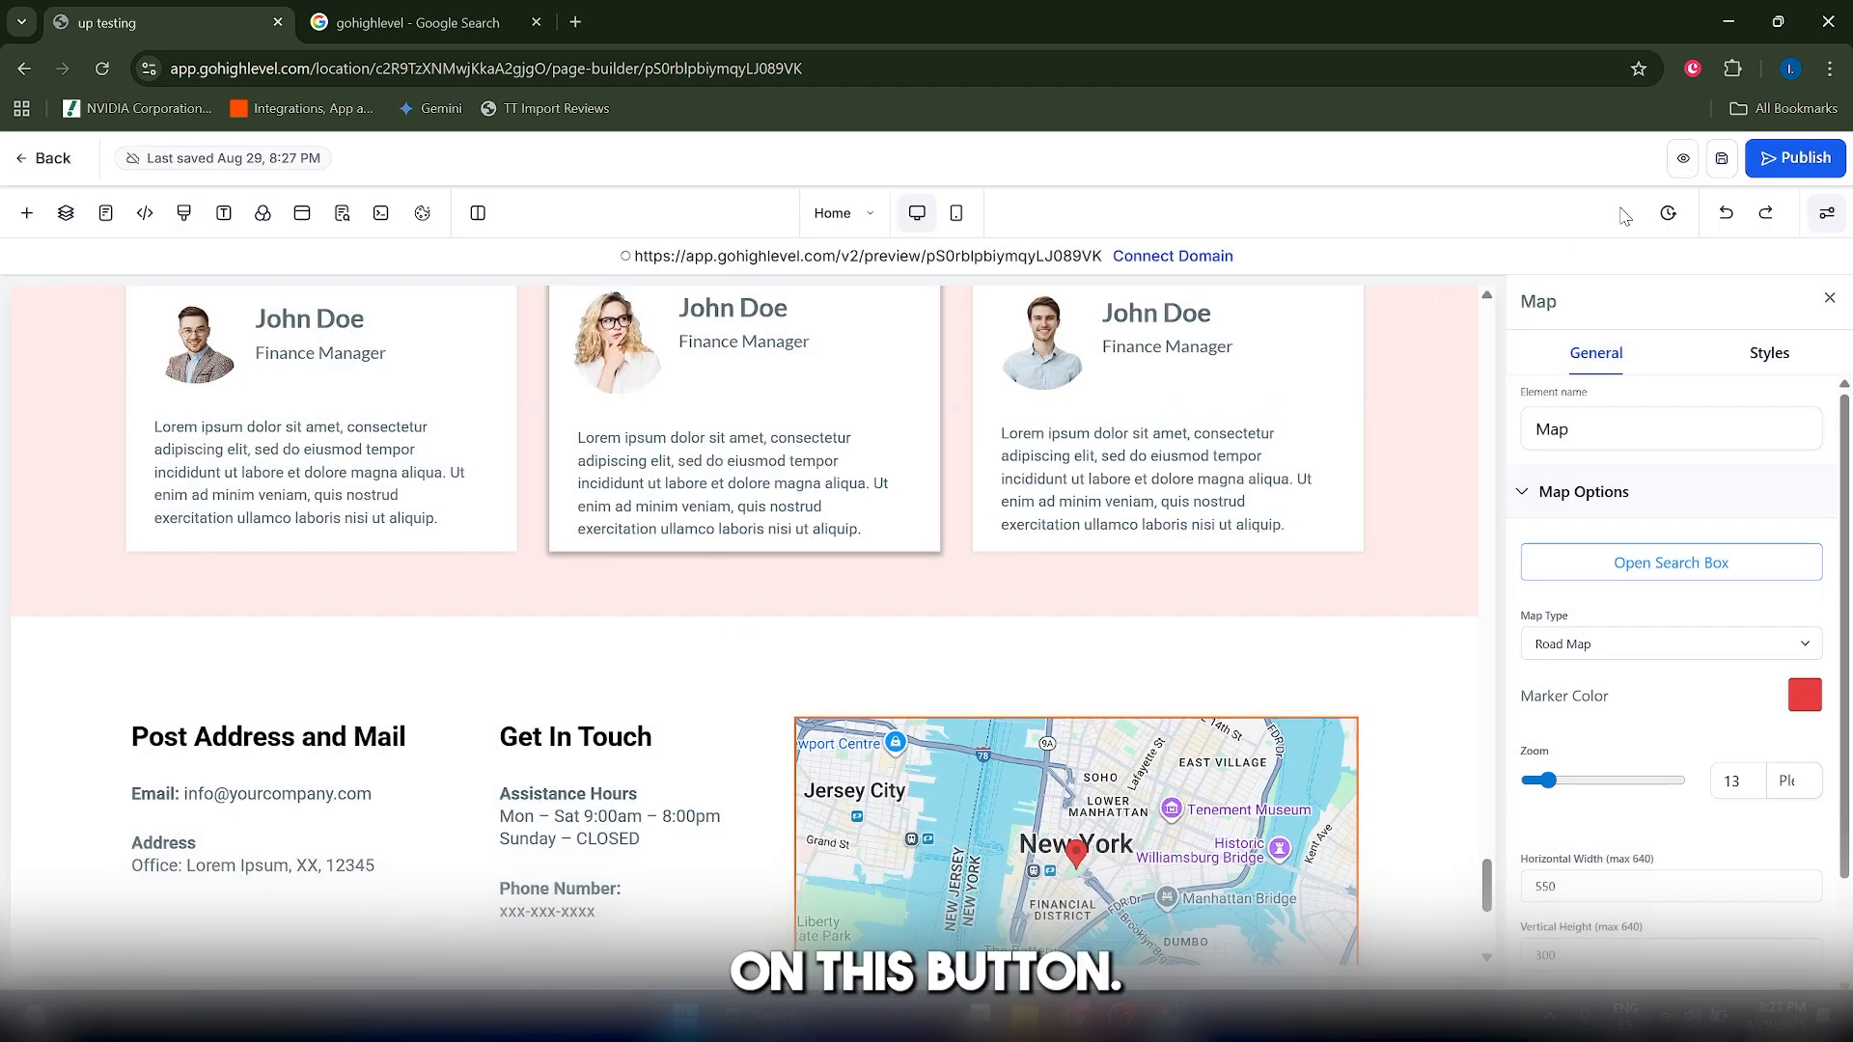
Step: Preview the Home page in the browser and check its mobile layout in the editor
left_click(1684, 158)
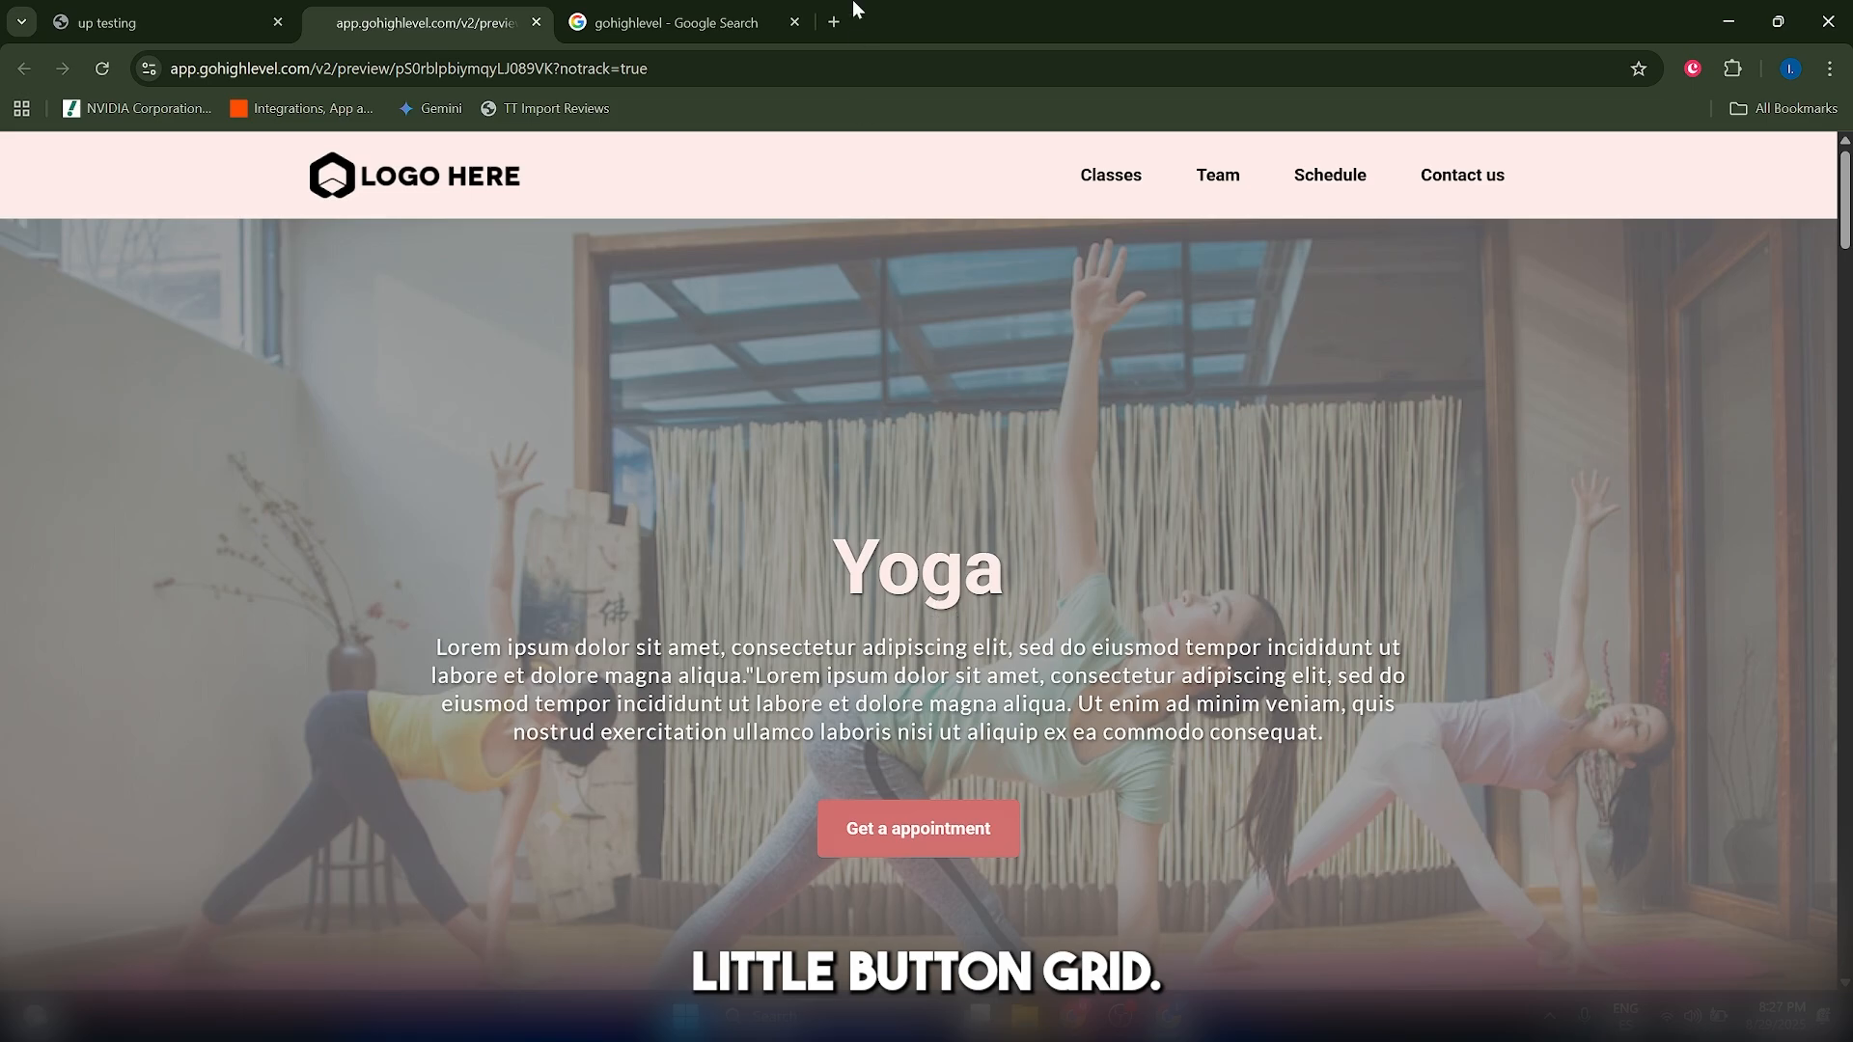
scroll(805, 382, "down", 15)
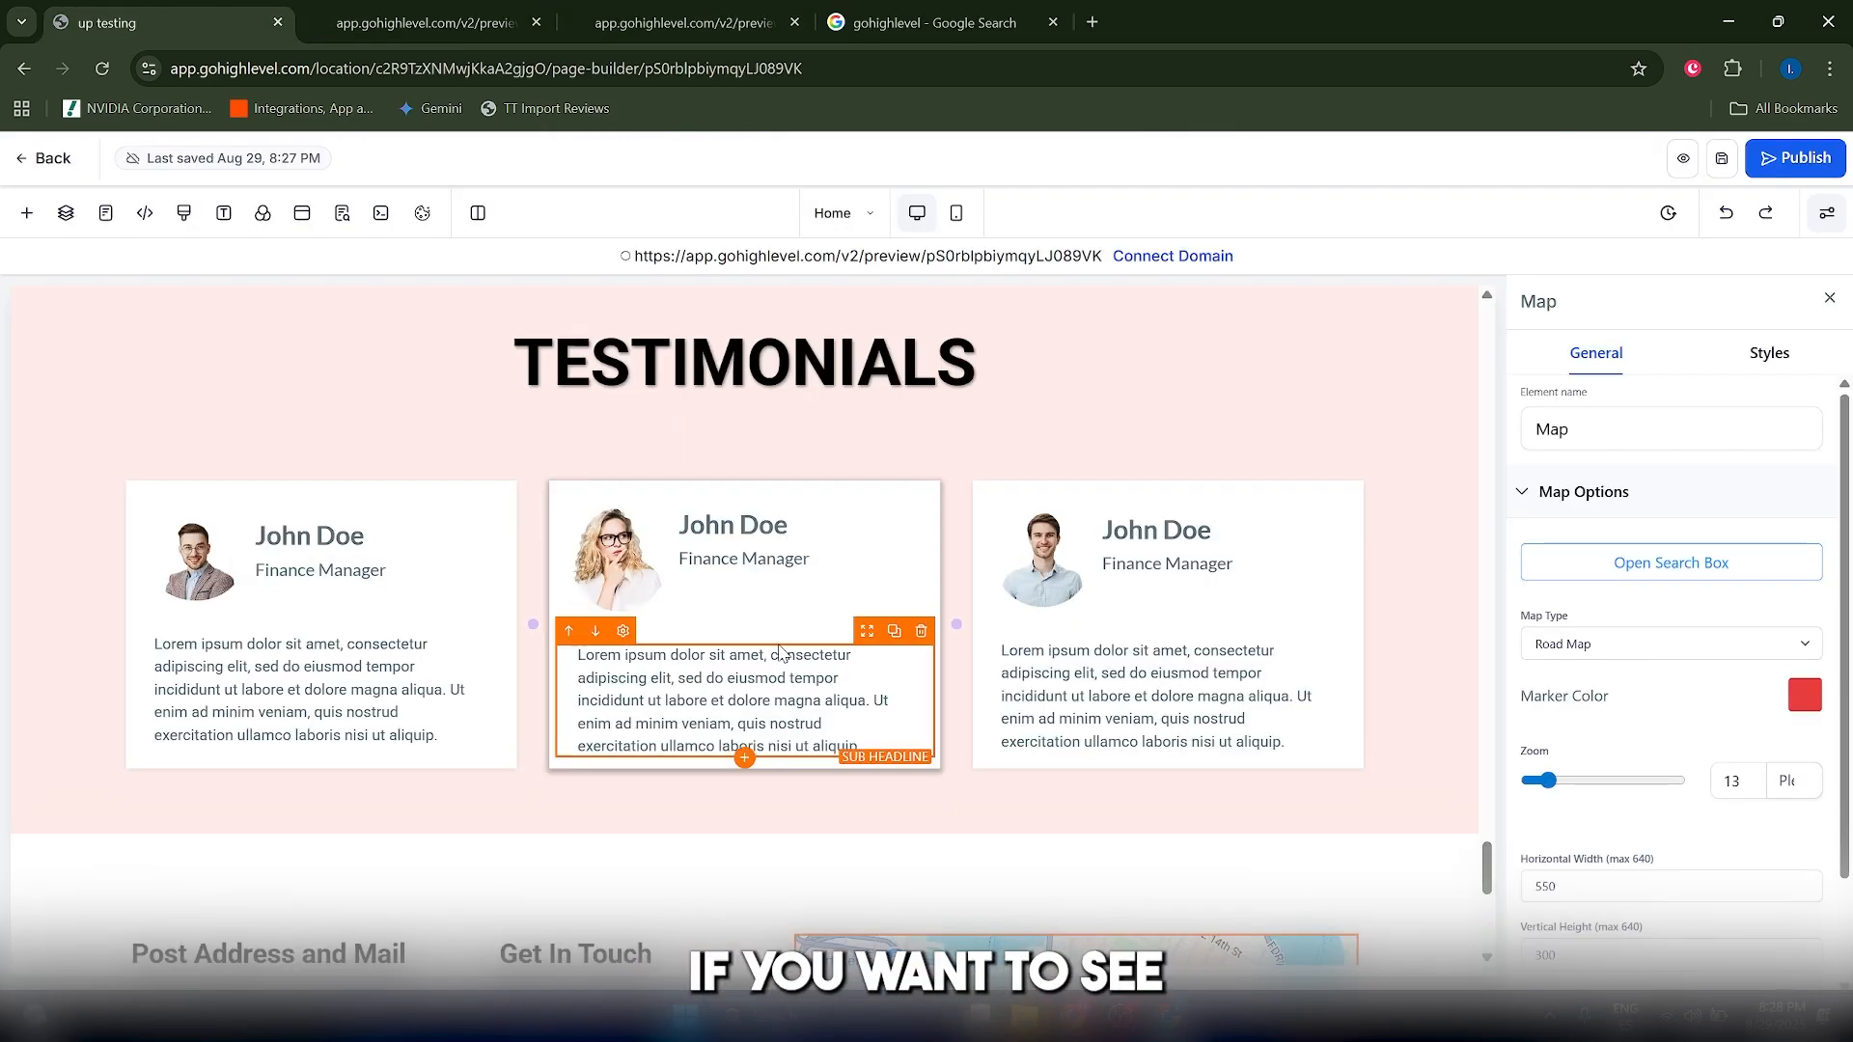
left_click(957, 213)
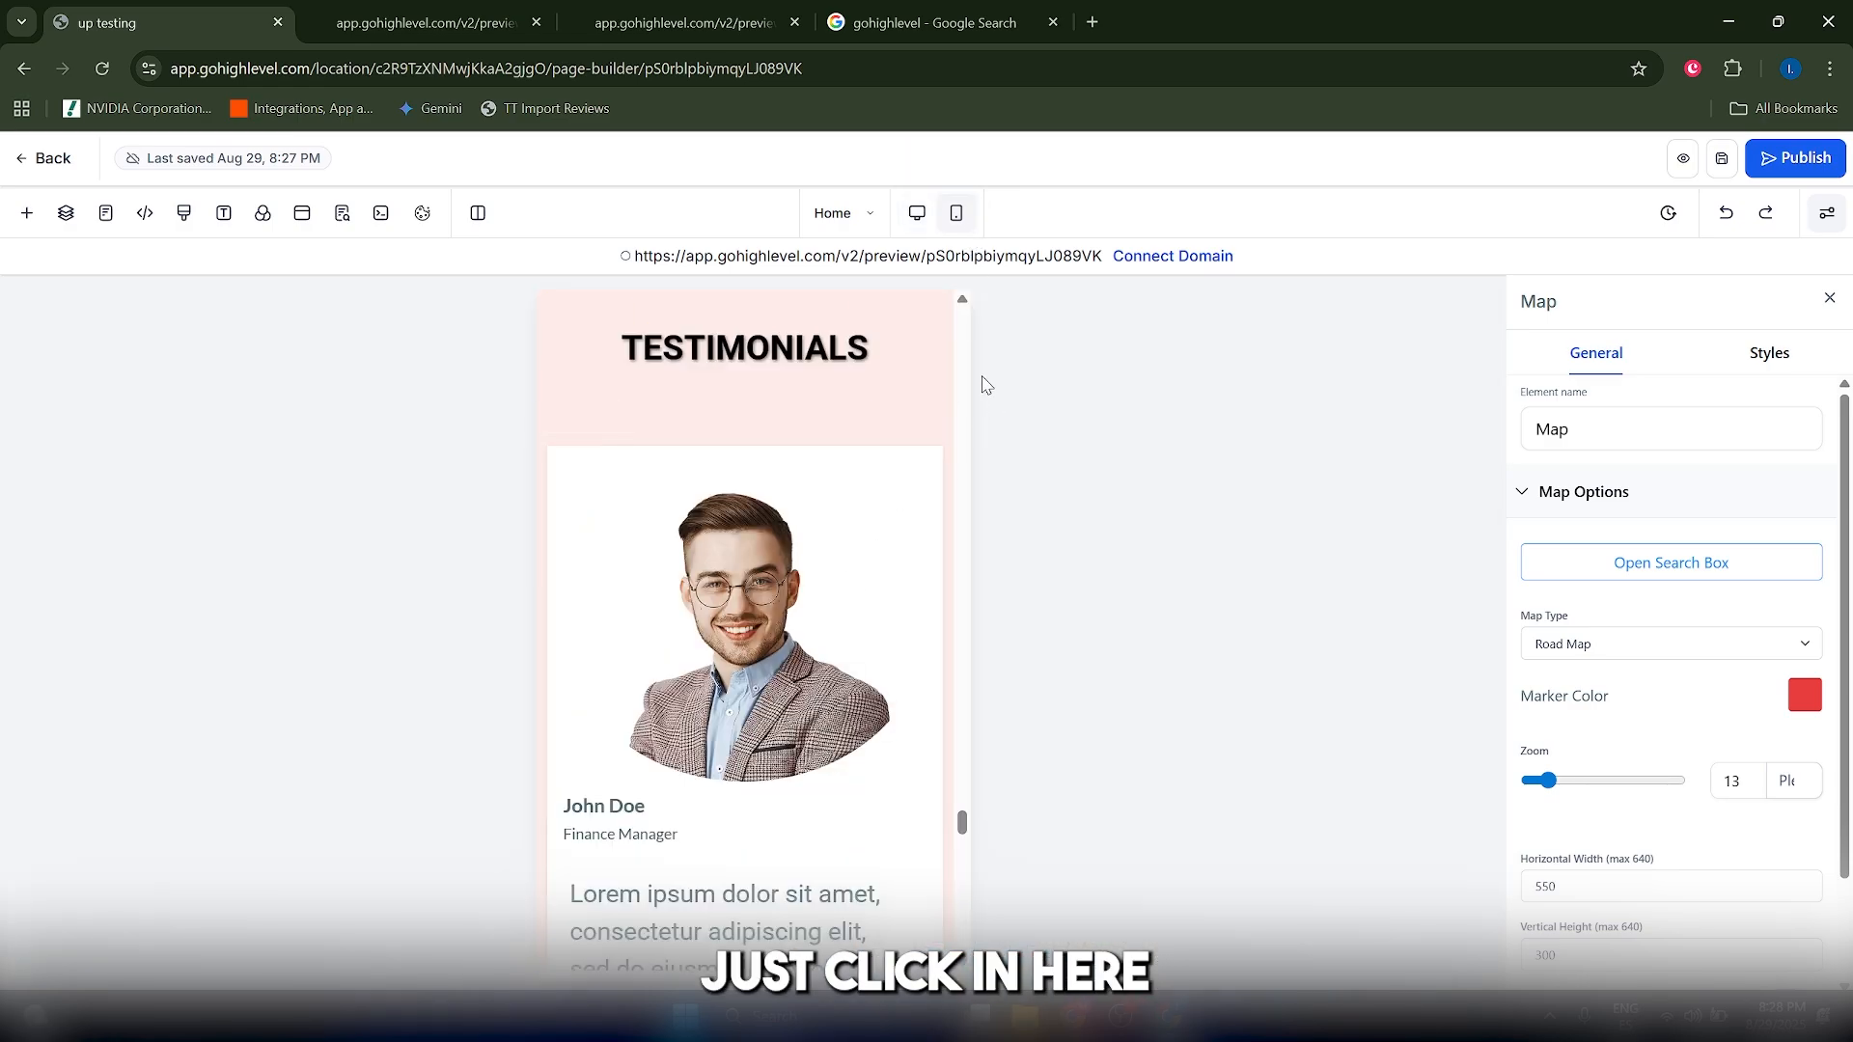
left_click_drag(963, 821, 976, 328)
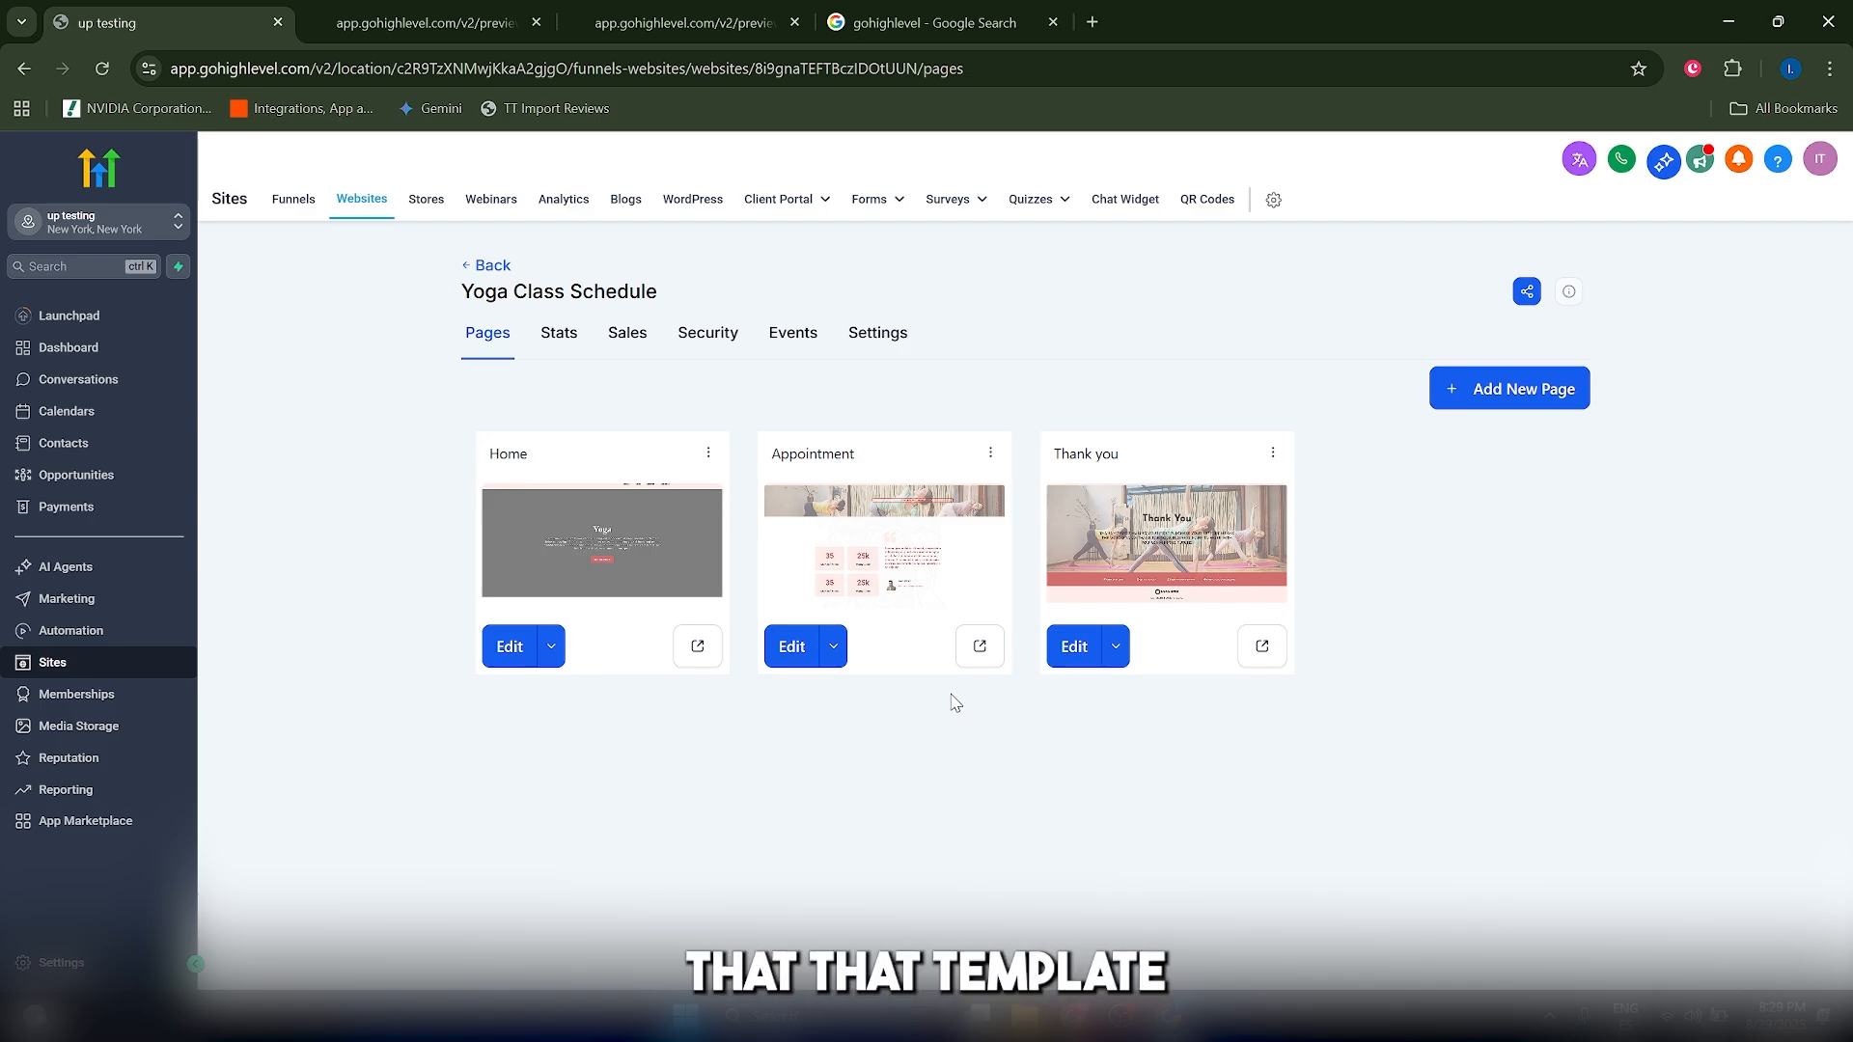
Step: Open the Home page of the Yoga Class Schedule website in the page builder
left_click(675, 565)
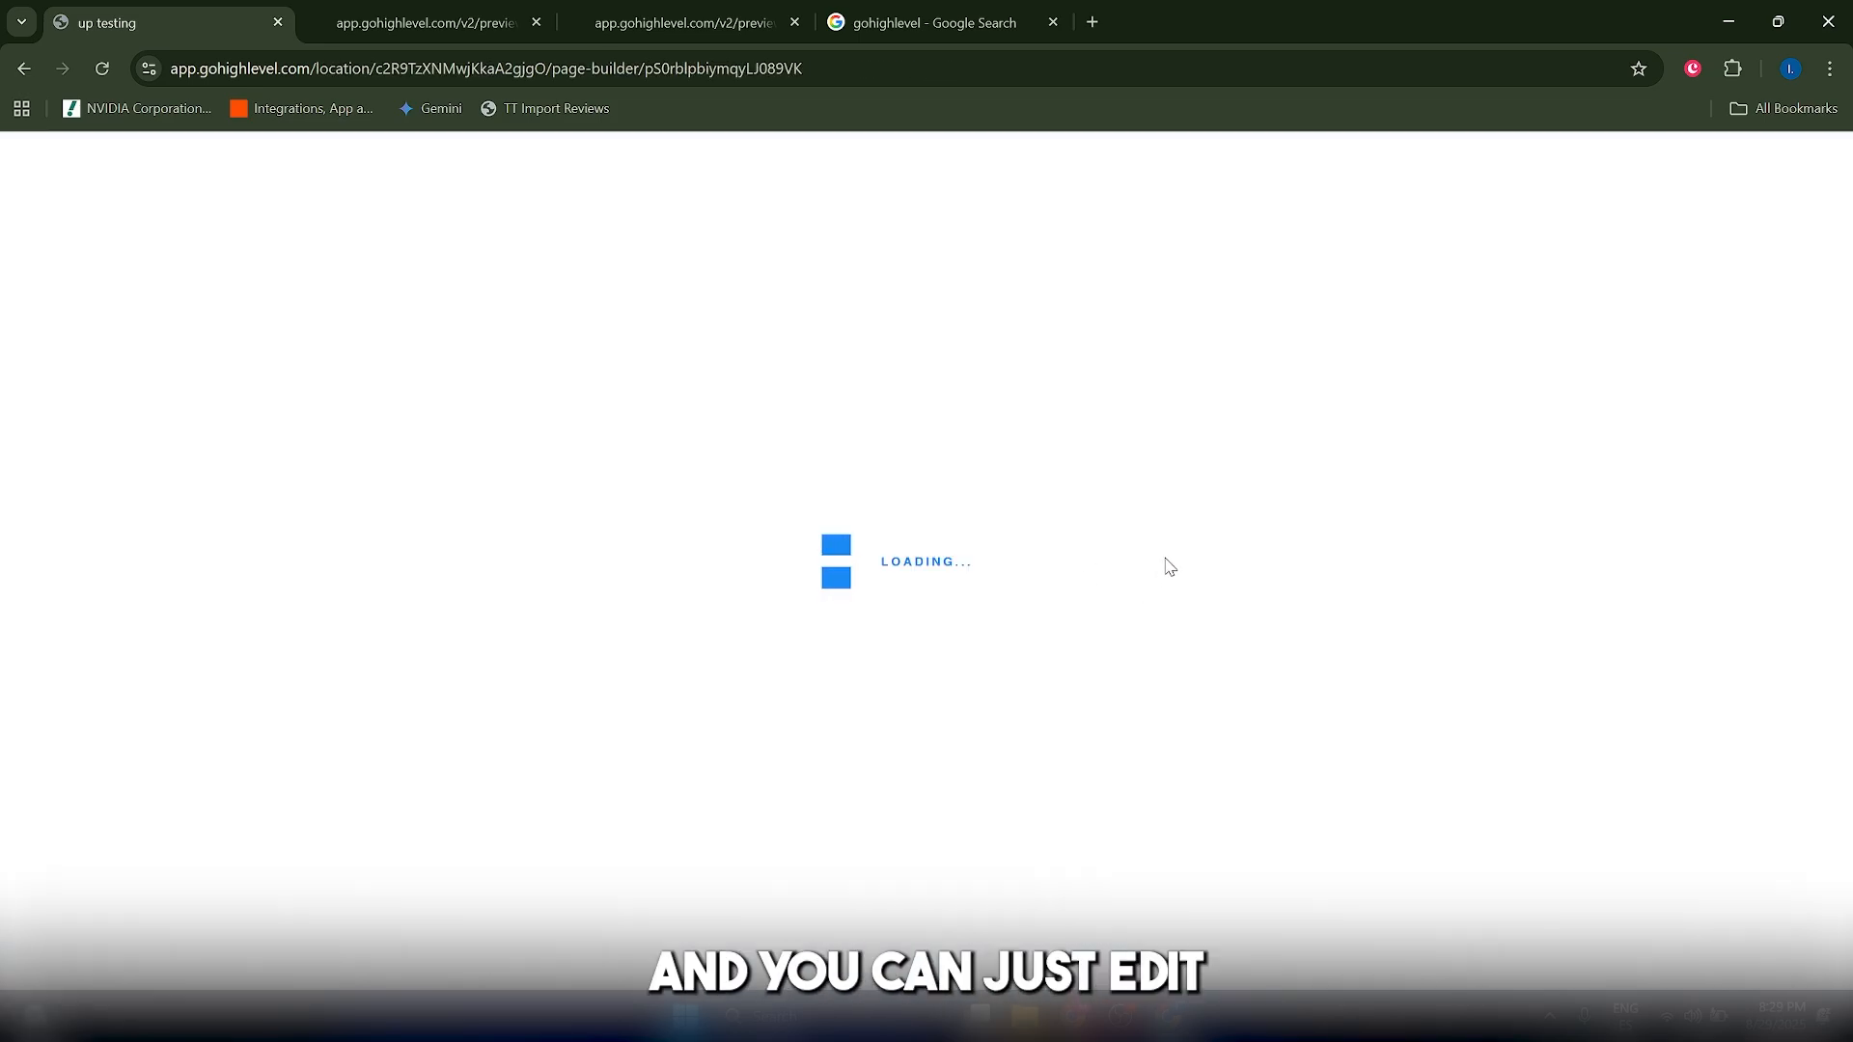